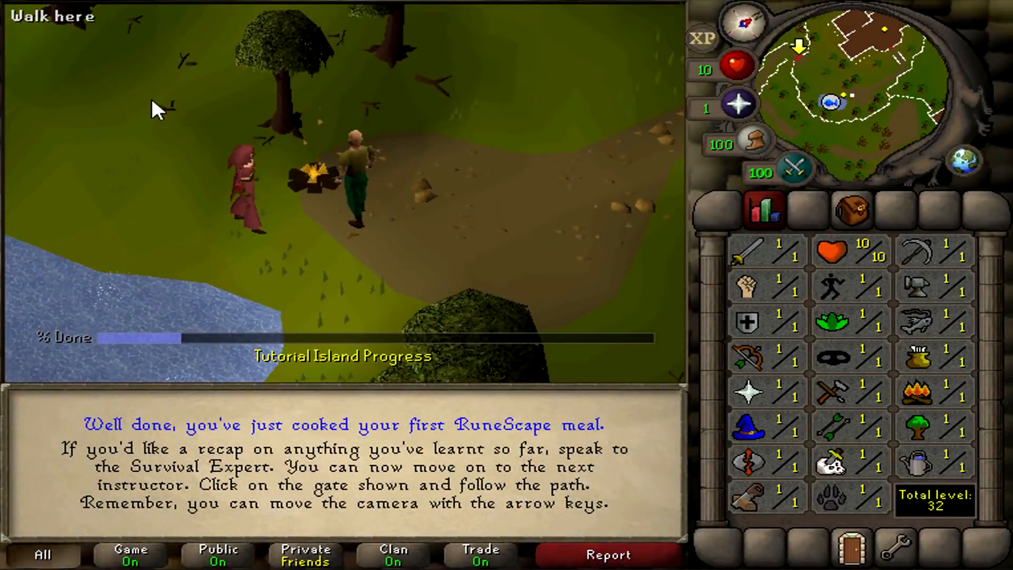
click(851, 210)
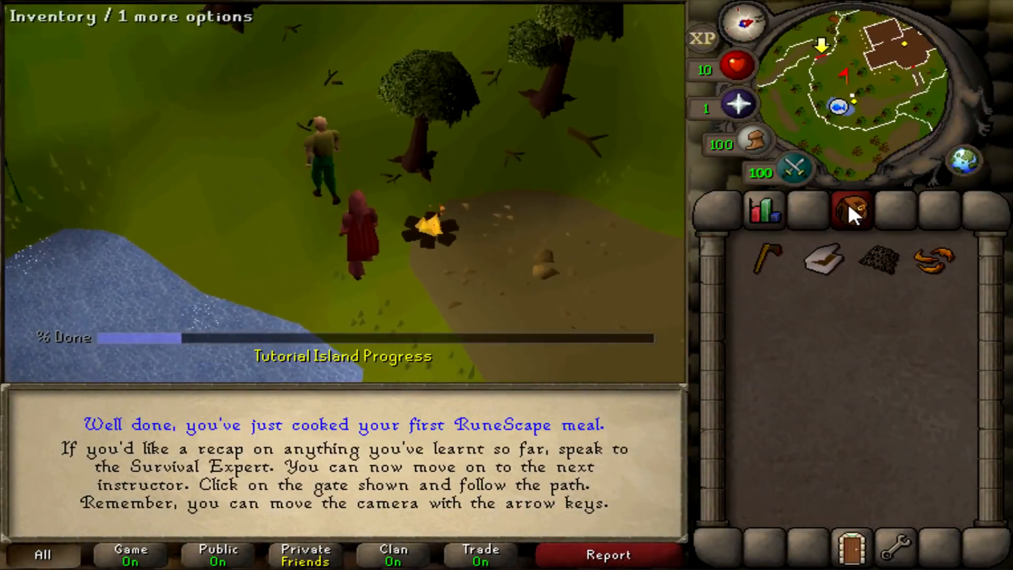
key(Left)
click(815, 99)
key(Right)
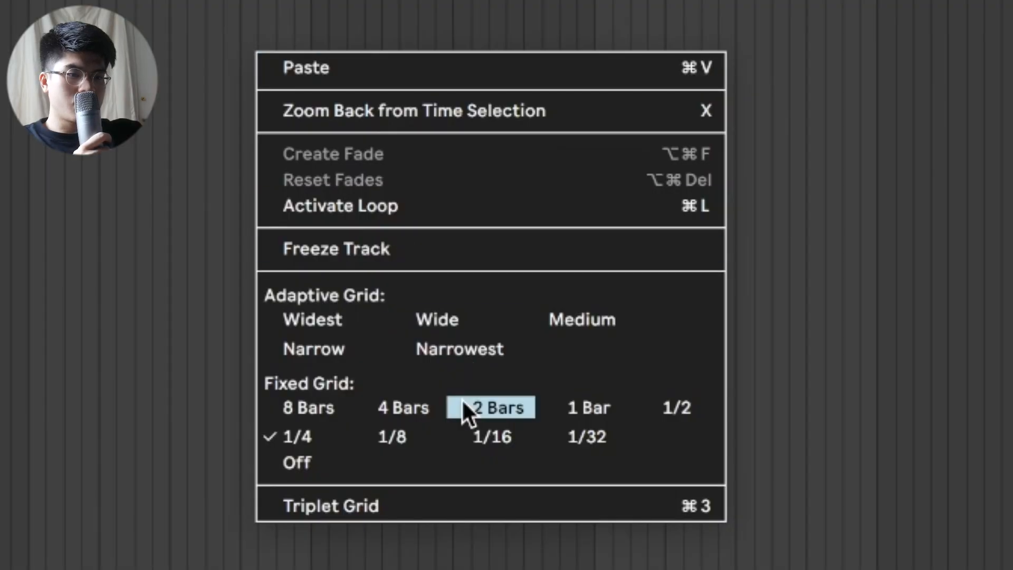
Step: Set the fixed grid to 2 Bars and loop the first eight bars of the arrangement
click(464, 406)
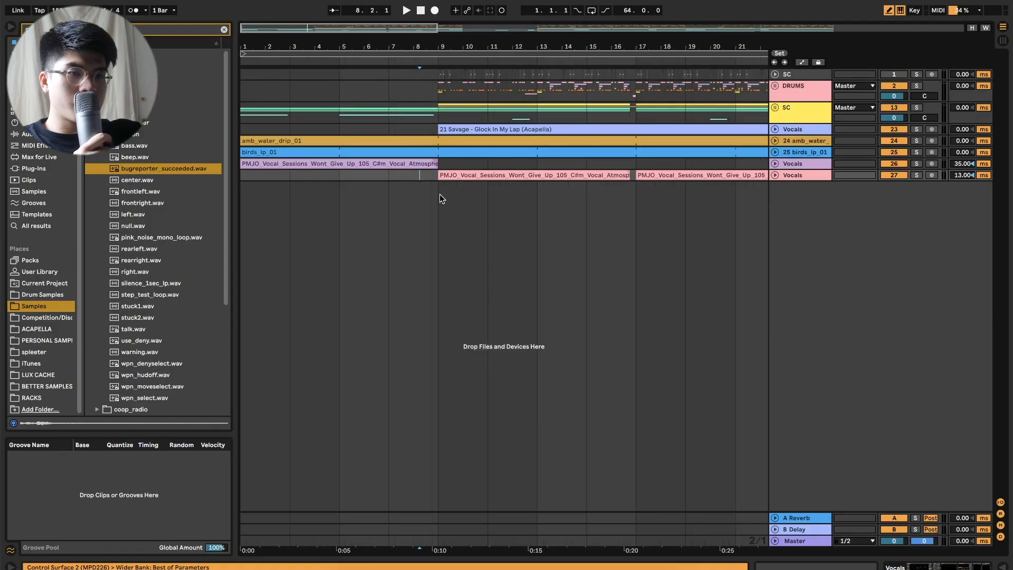
key(ctrl+l)
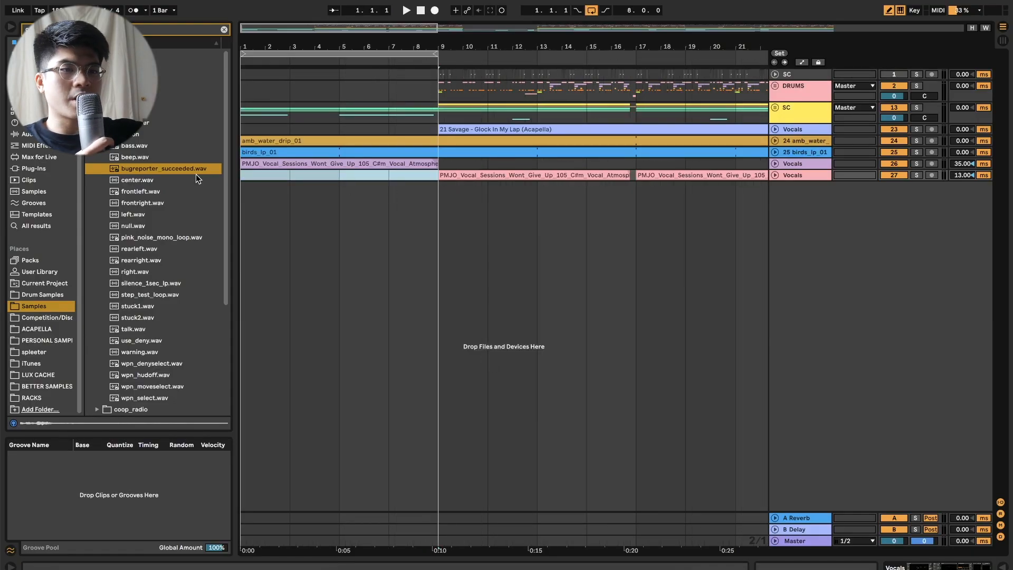
Step: Unfold the purple Vocals, birds_lp_01 and amb_water_drip_01 tracks and expand the SC and SAMPLE groups
click(775, 163)
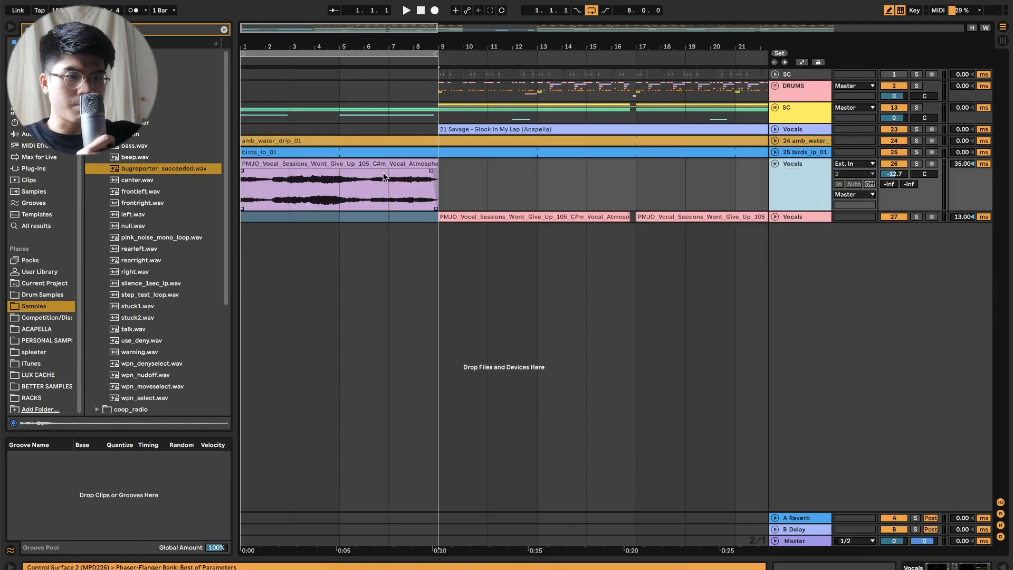
click(775, 152)
click(775, 141)
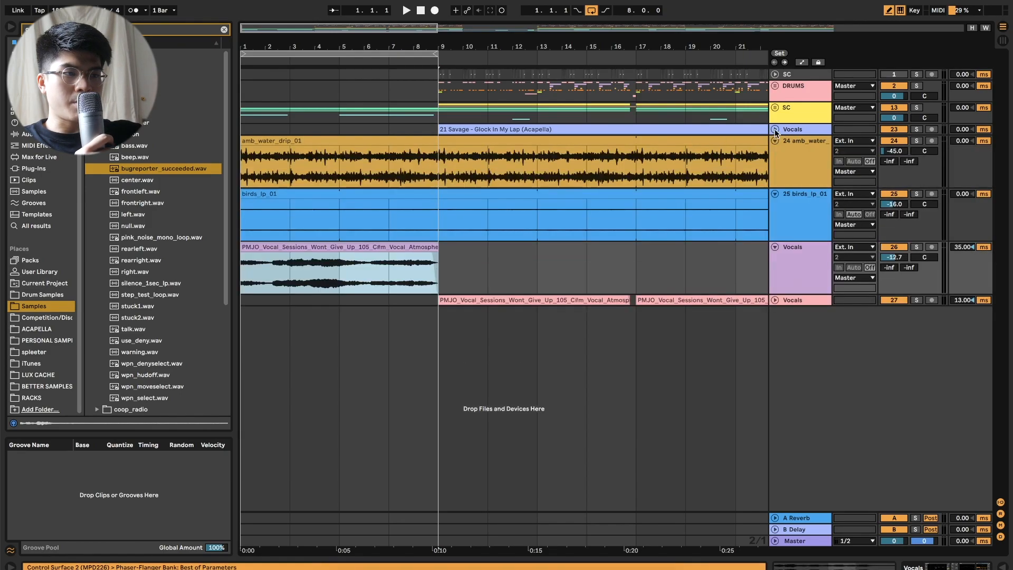
click(776, 108)
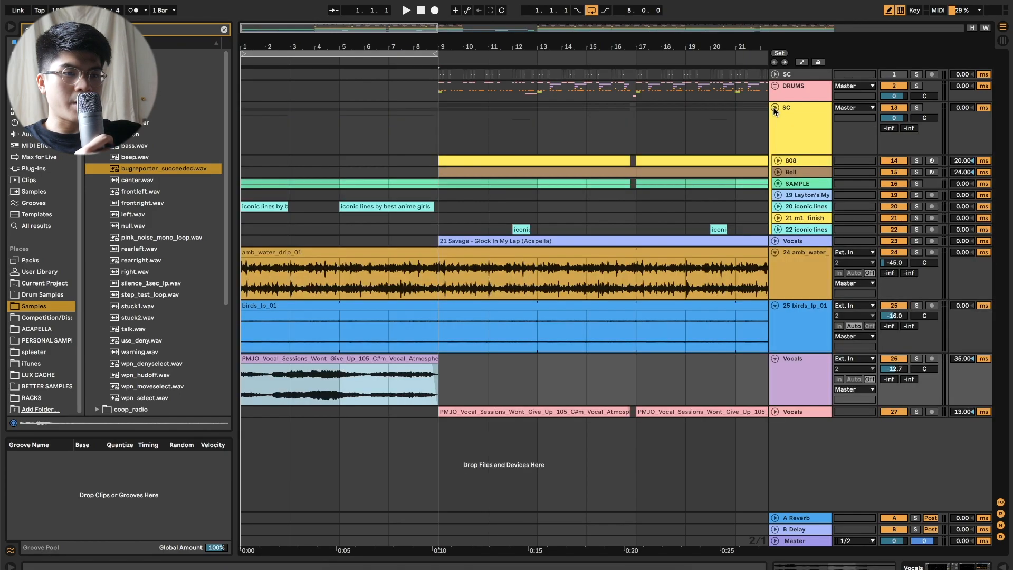
click(780, 184)
Step: Inspect and compare the clip settings of the first two Layton's Mystery Journey clips on track 17
click(259, 227)
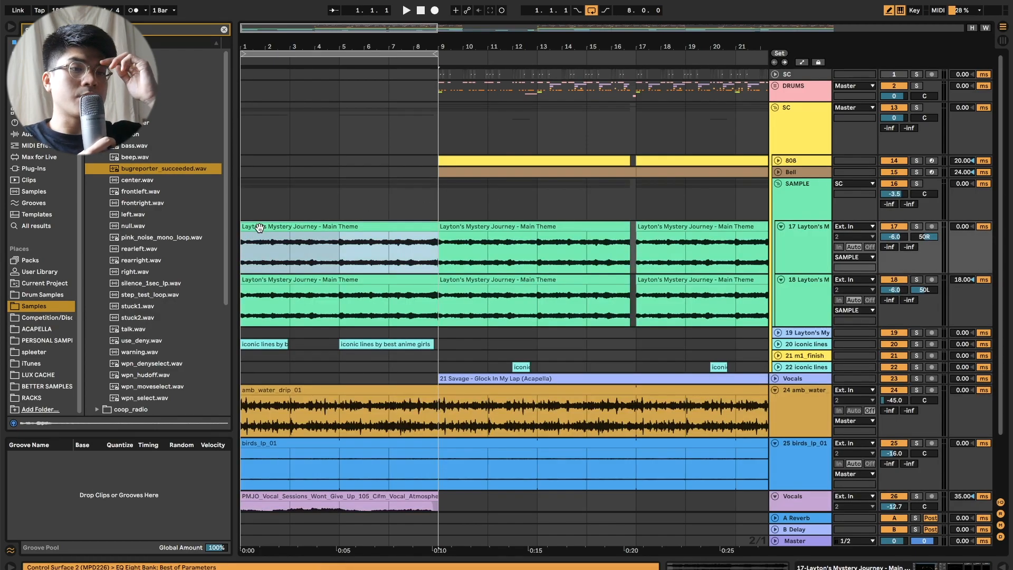
double_click(259, 227)
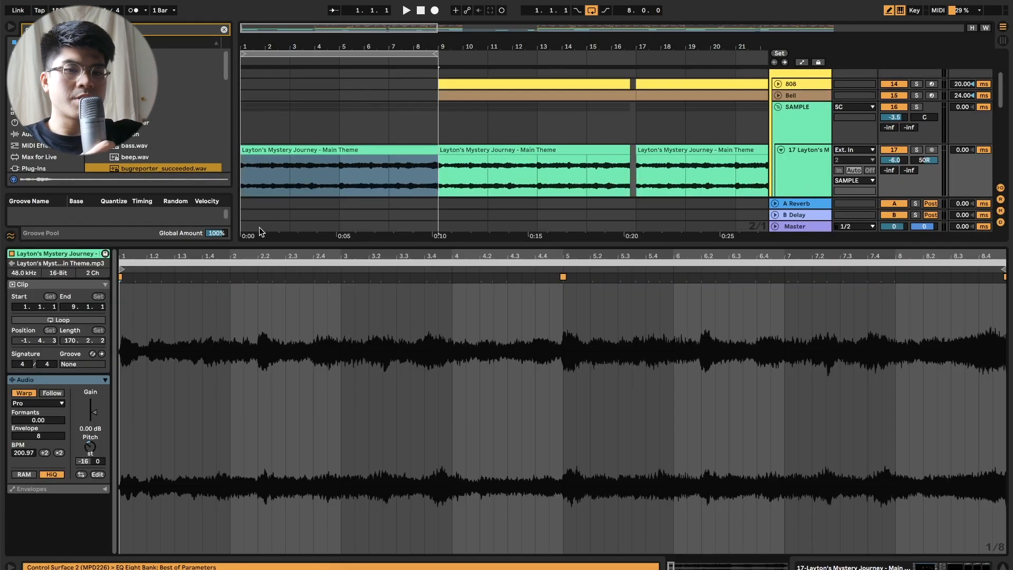
click(474, 148)
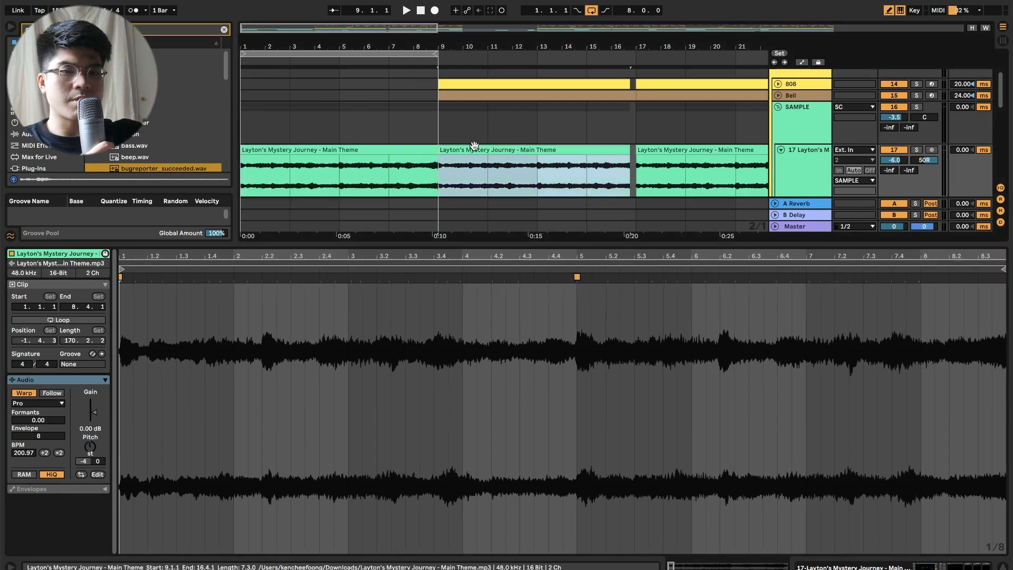
click(270, 151)
Step: Play the looped intro from the first Layton's Mystery Journey clip and hide the clip details
key(space)
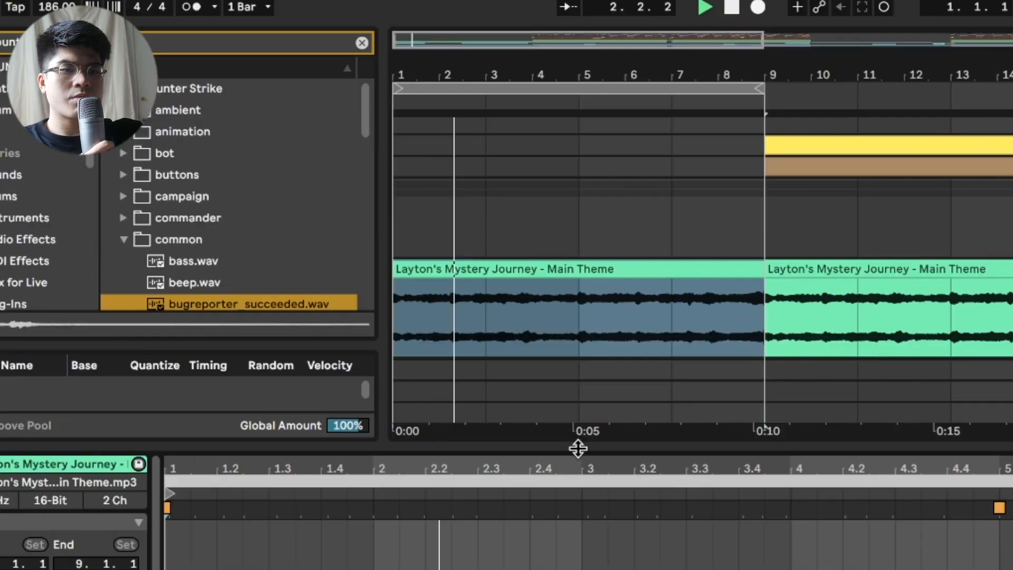
drag(579, 448, 585, 567)
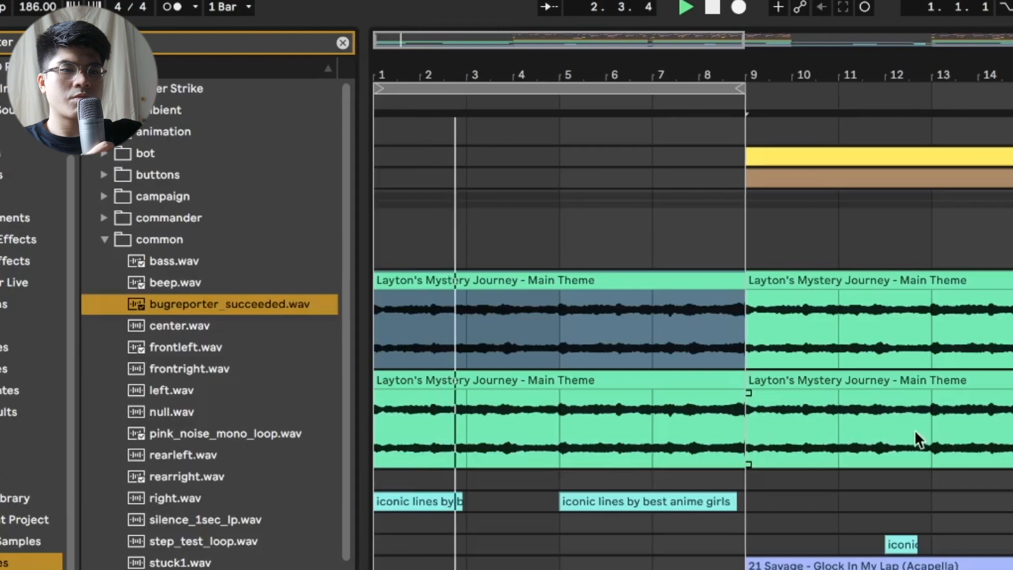
click(909, 453)
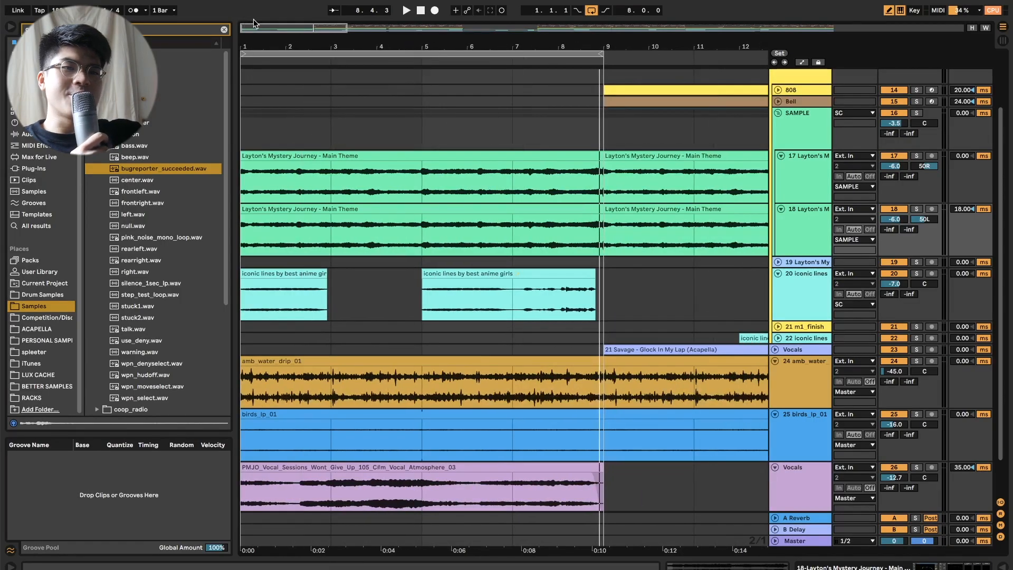
drag(253, 25, 253, 20)
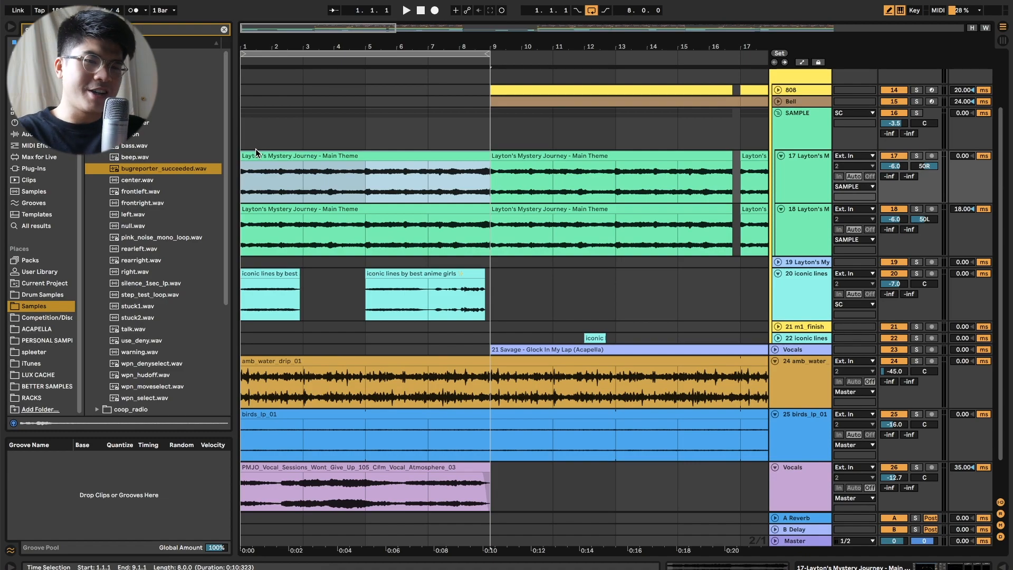
Step: Show the SAMPLE group's effect chain, open the Fracture plug-in window and unfold A Bit Warmer and EQ Eight
double_click(357, 151)
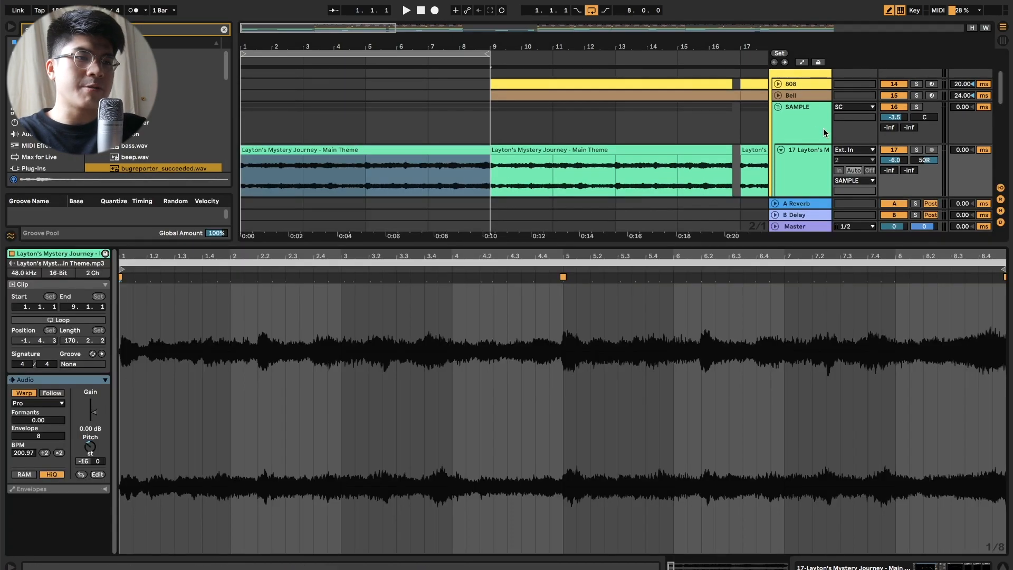
key(shift+Tab)
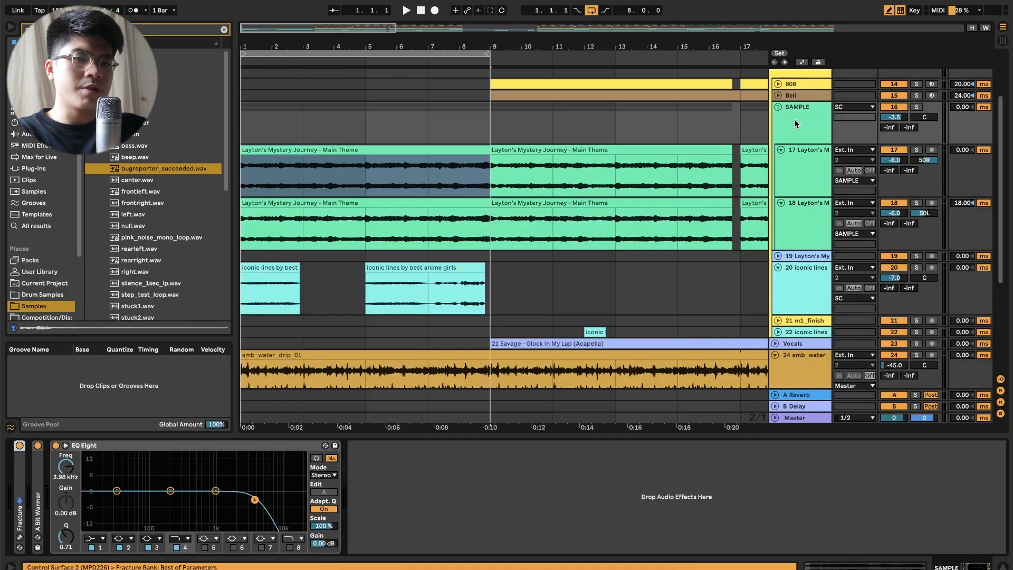
double_click(91, 444)
double_click(21, 482)
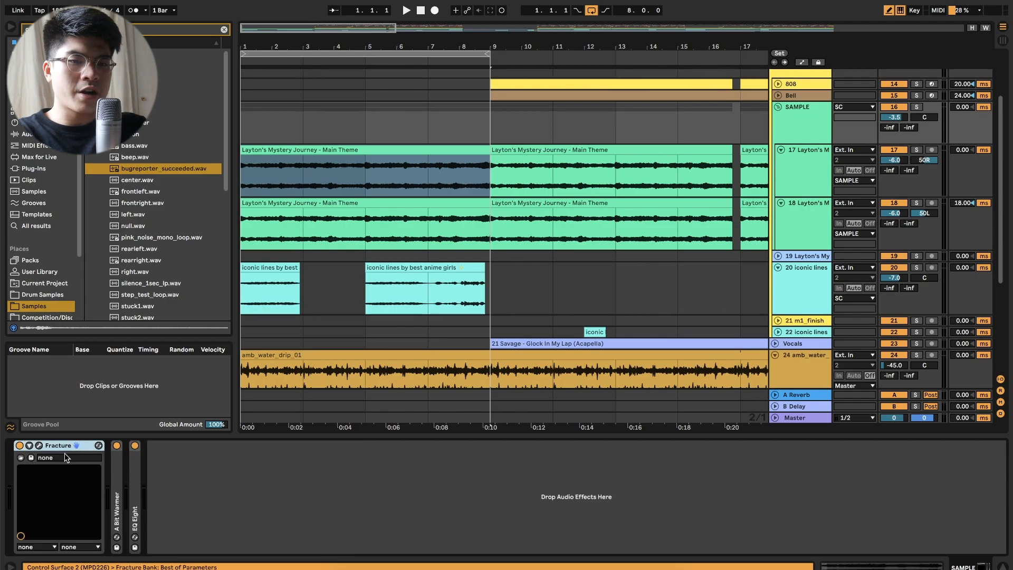
click(39, 445)
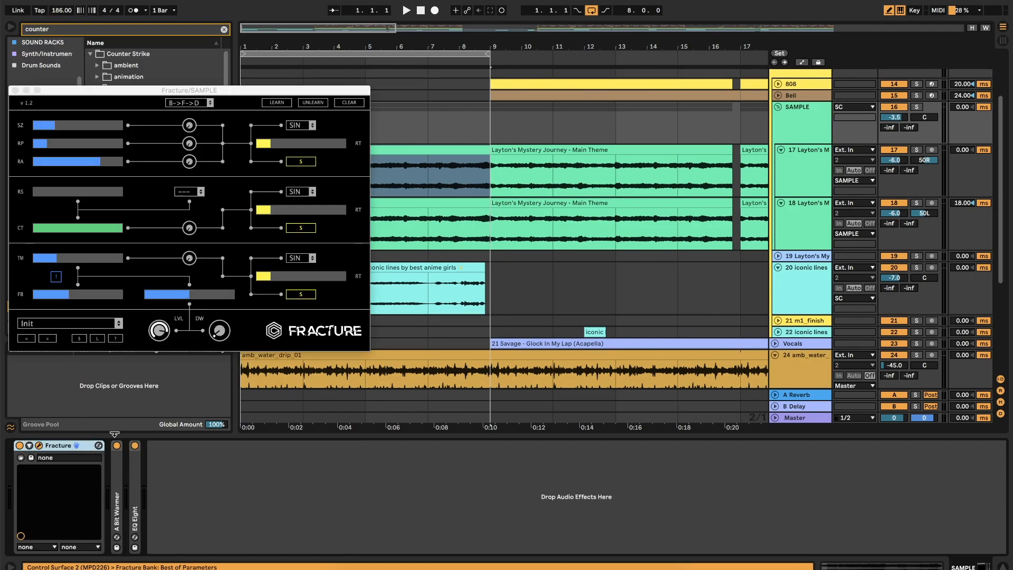
double_click(118, 469)
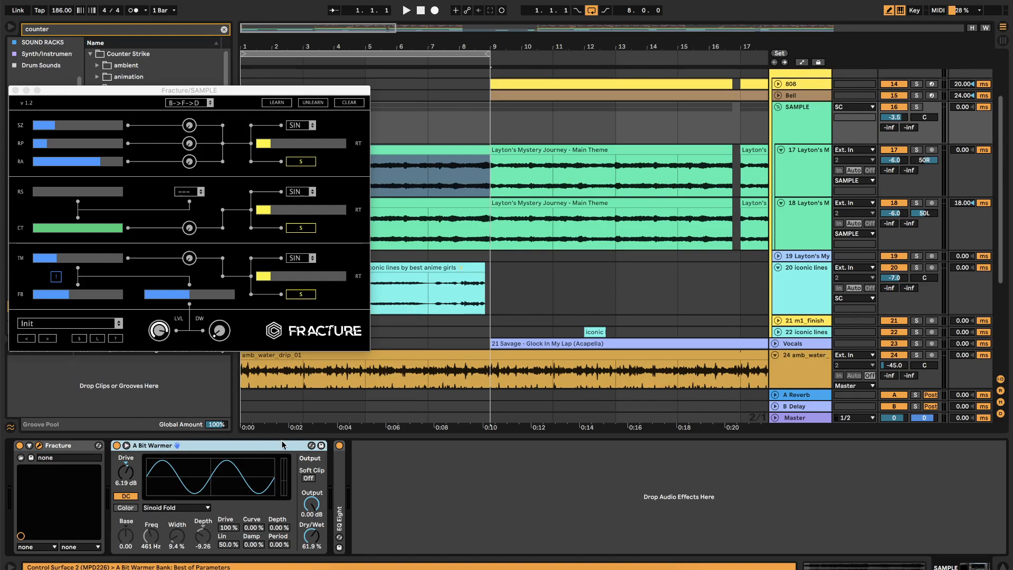
double_click(337, 470)
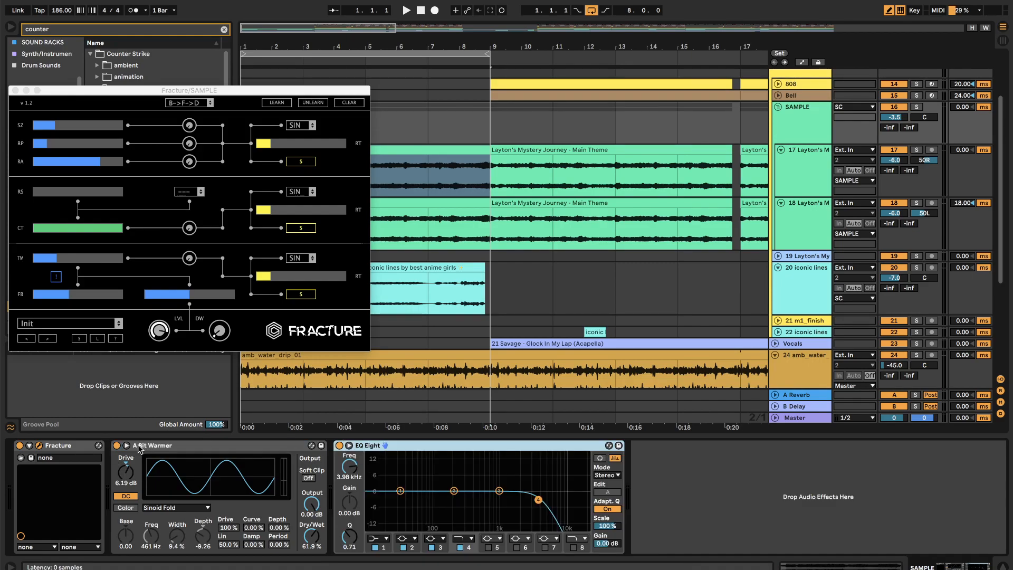
Step: Solo the SAMPLE group and play the loop from the start with A Bit Warmer switched off
click(916, 109)
click(116, 445)
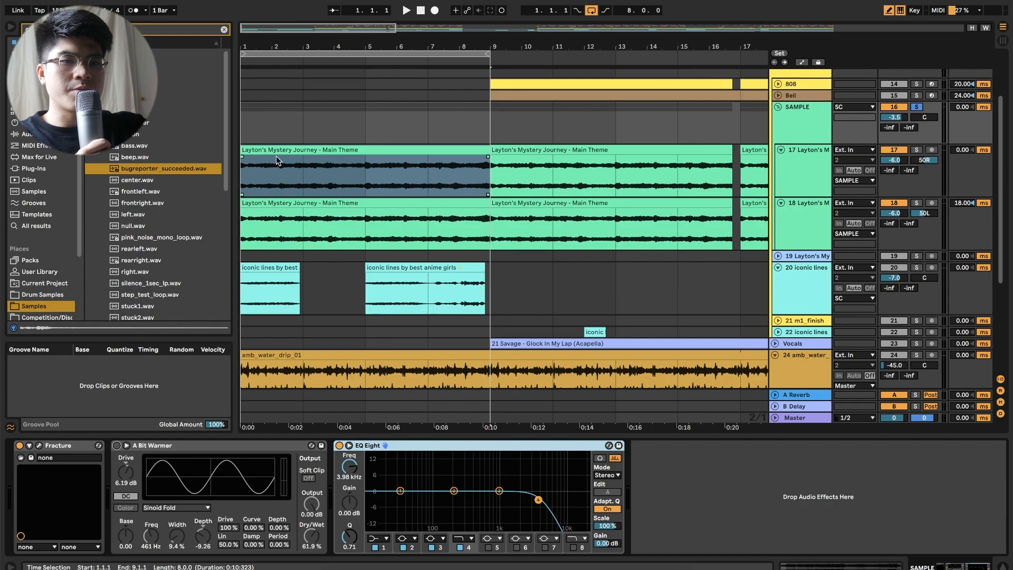
click(276, 155)
key(space)
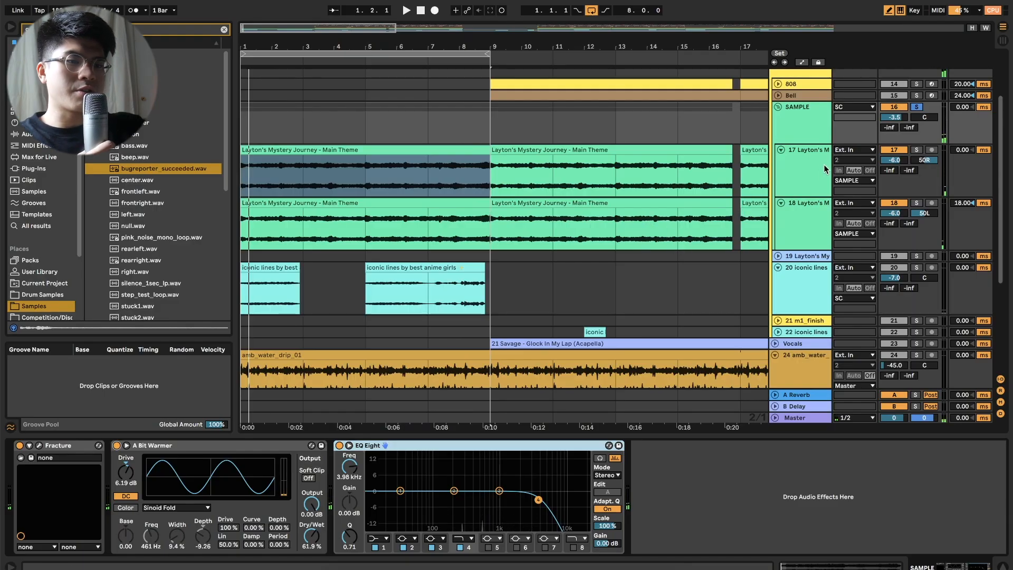
Step: Show the effect chain of track 17 and view the MicroShift plug-in's settings, closing its window when done
click(825, 169)
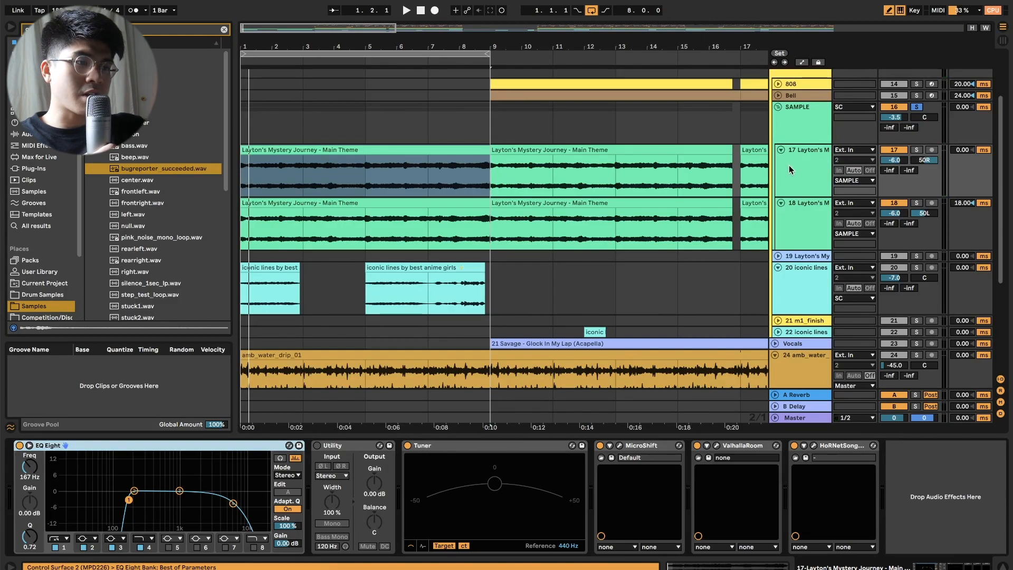
click(799, 136)
click(796, 175)
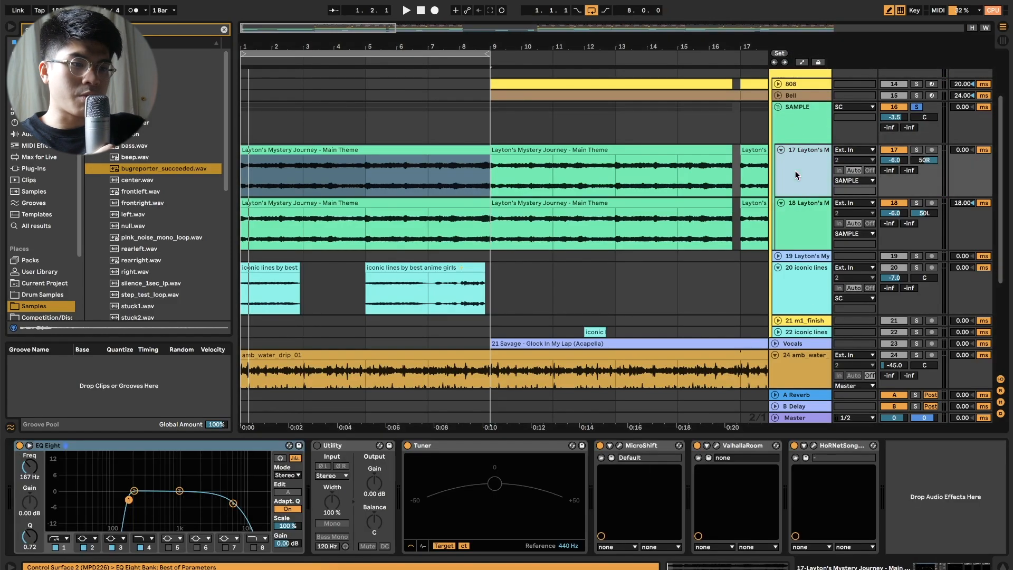
click(619, 447)
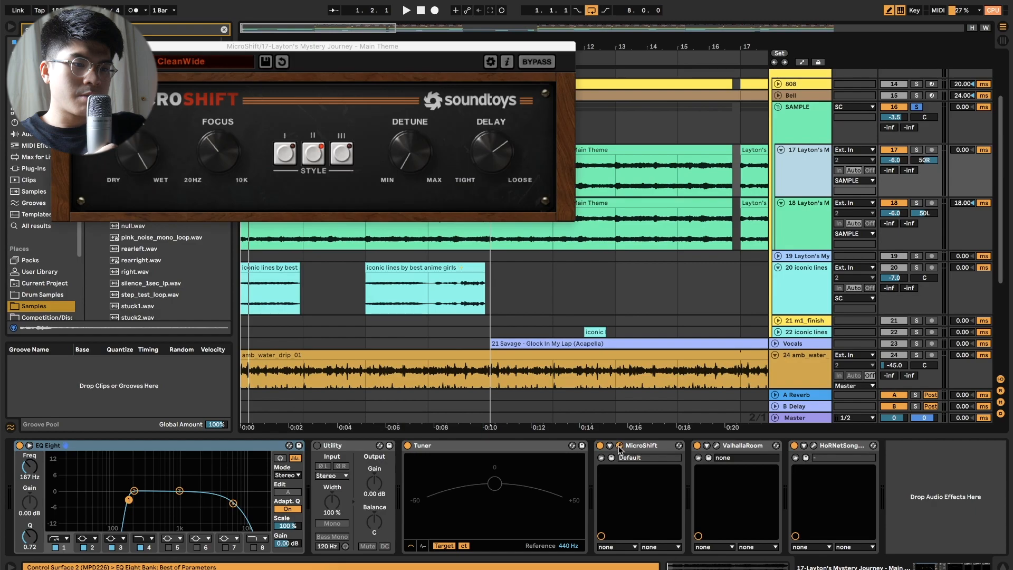
drag(253, 51, 427, 179)
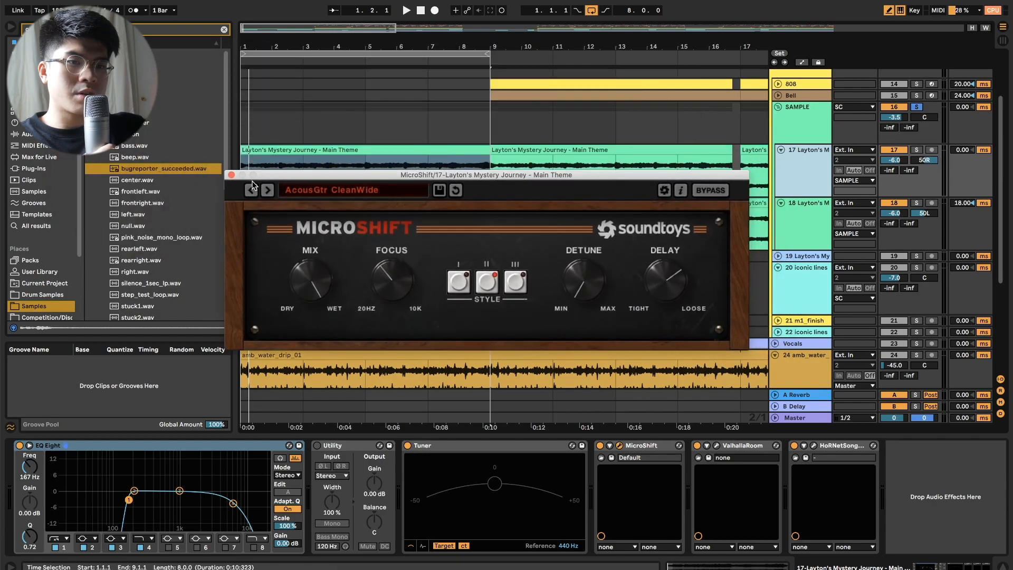
click(230, 175)
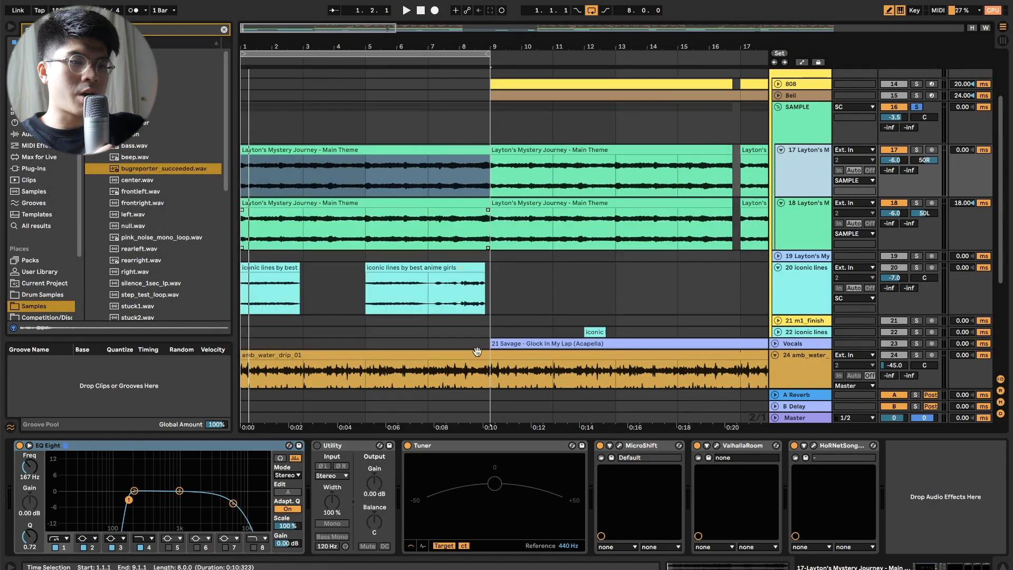
Step: View the ValhallaRoom reverb settings on track 17 and close the plug-in window
click(716, 446)
drag(204, 87, 401, 125)
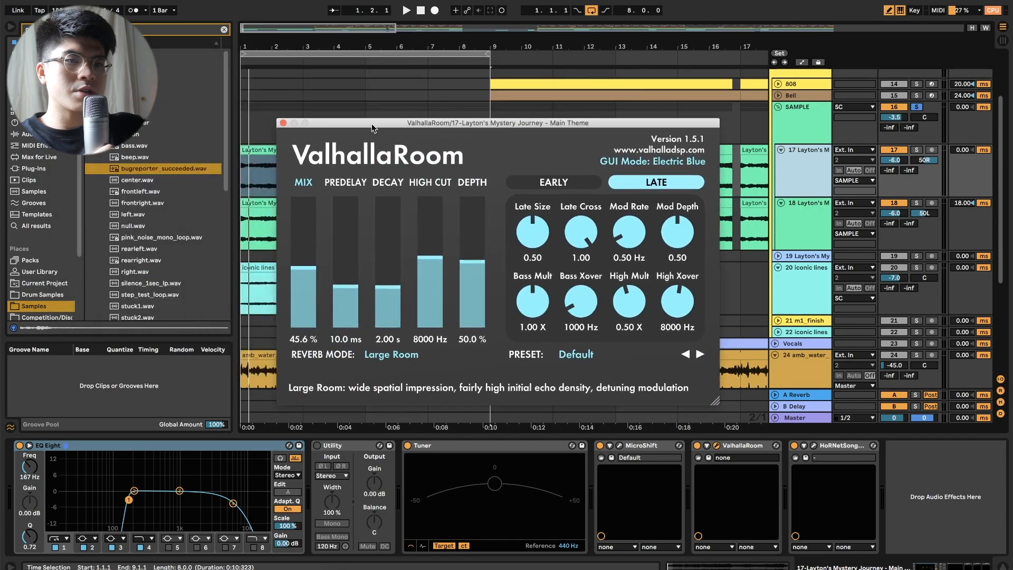
click(282, 123)
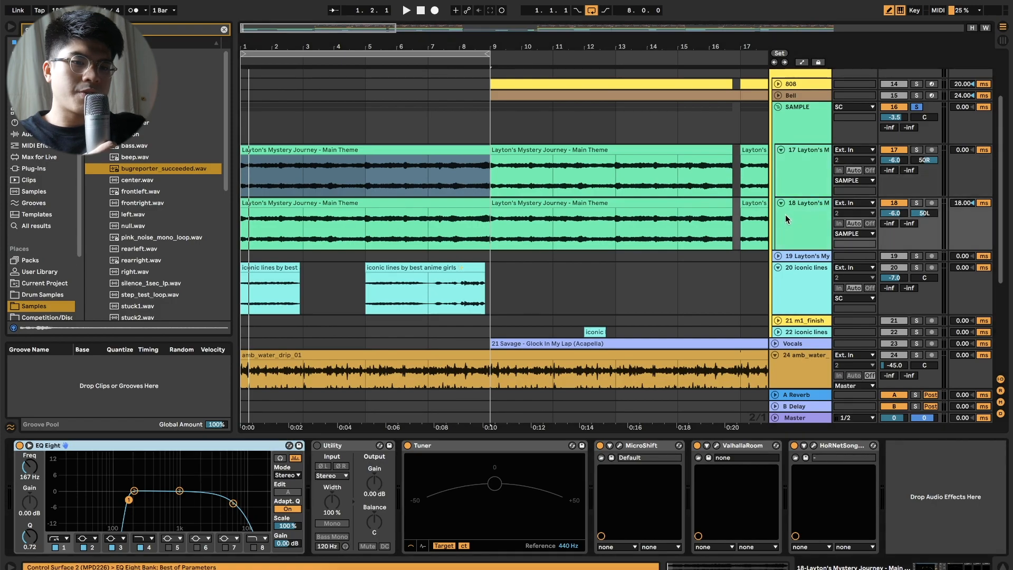
Step: Select the SAMPLE group and fold it in the arrangement
click(792, 116)
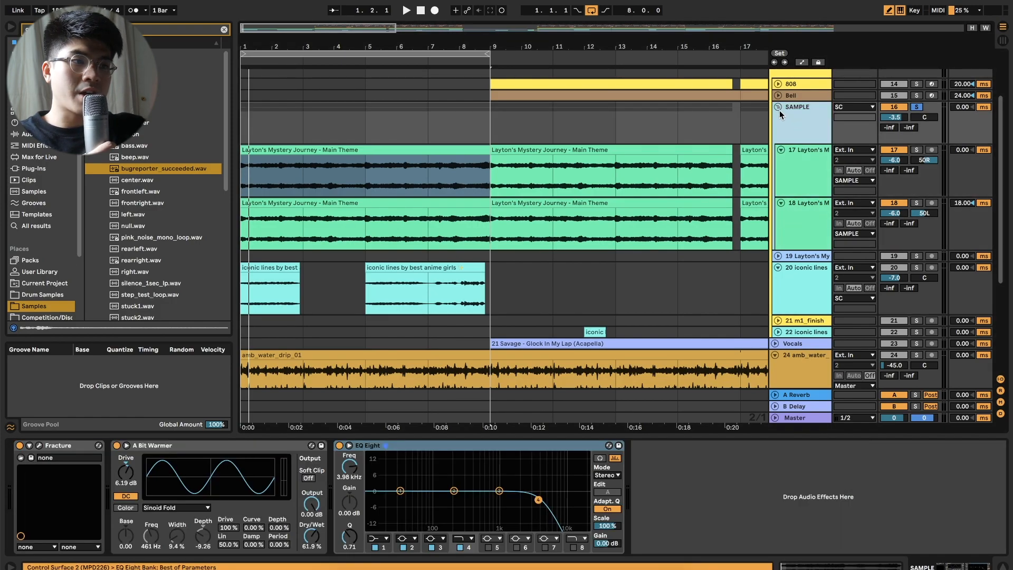
click(778, 108)
click(778, 107)
click(778, 107)
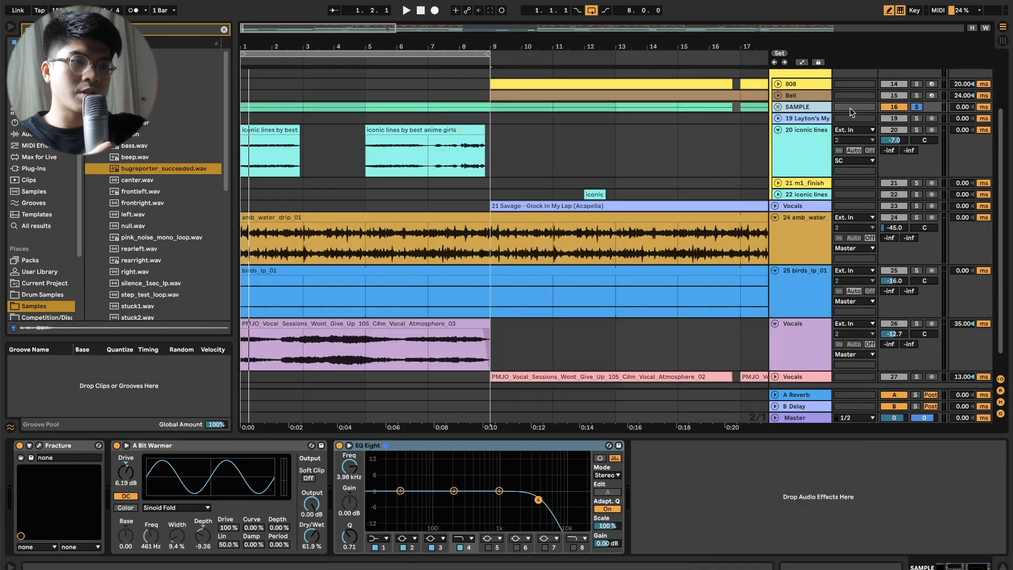
Step: Delete the switched-off Utility from the track 20 iconic lines effect chain and fold its Tuner
click(827, 150)
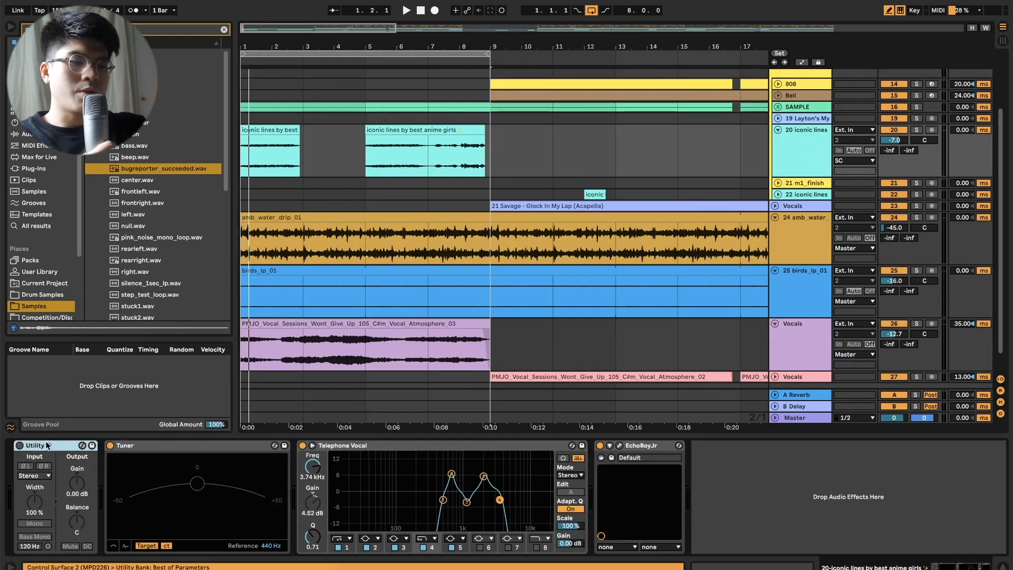
key(Delete)
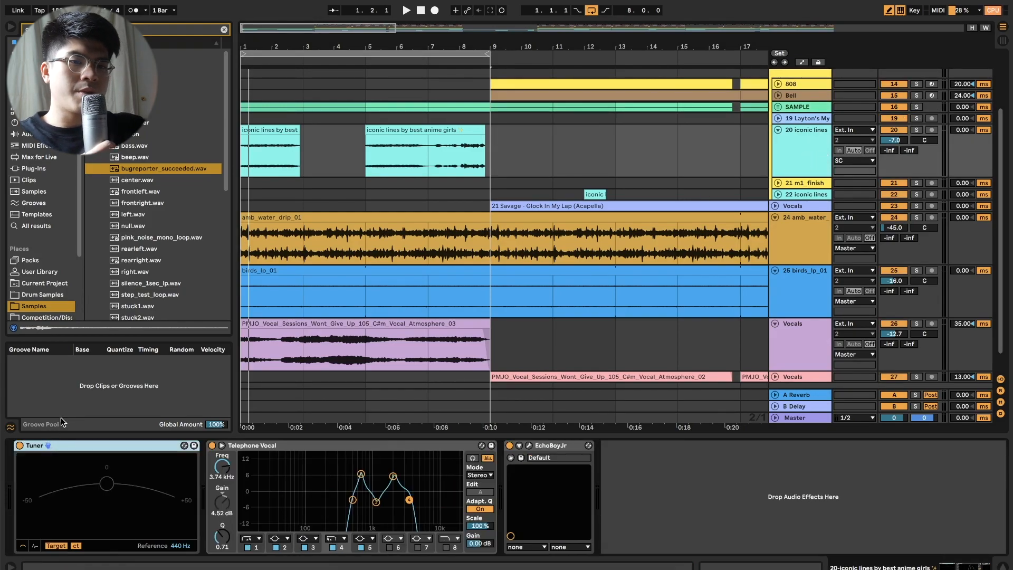
double_click(103, 446)
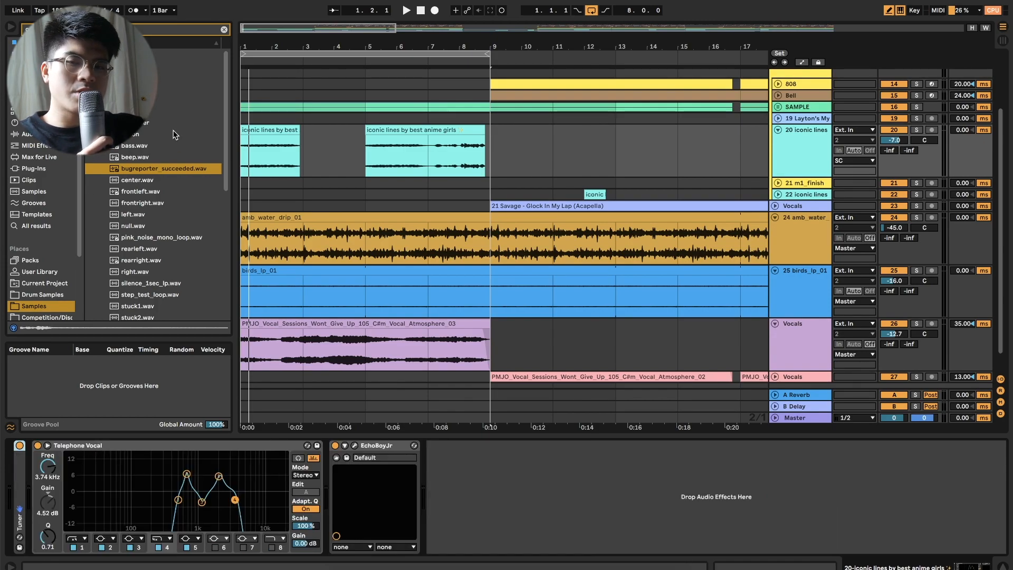
Step: Search the browser for "telephone" across all results and select the Telephone Vocal preset
click(224, 29)
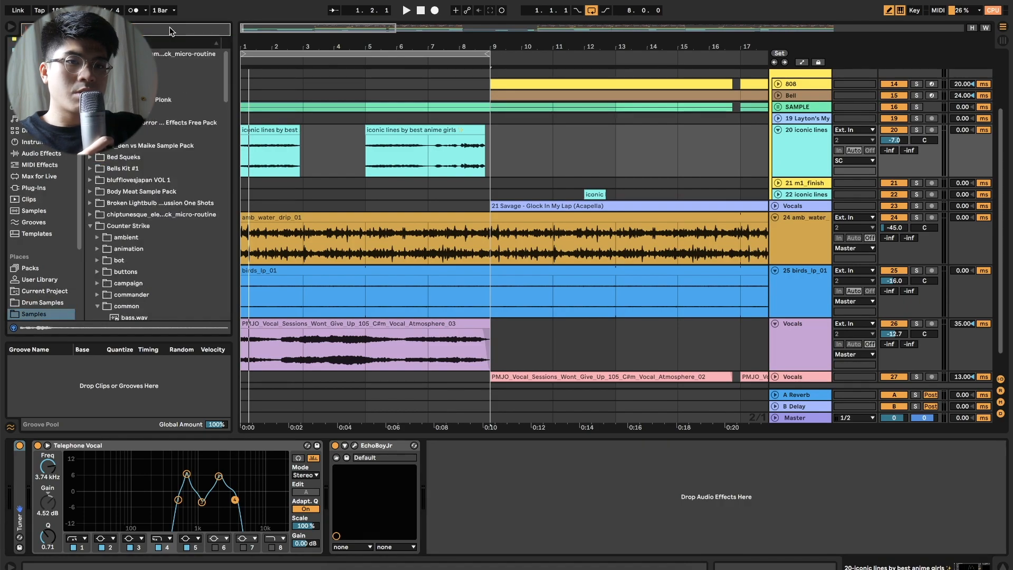
text(telephone)
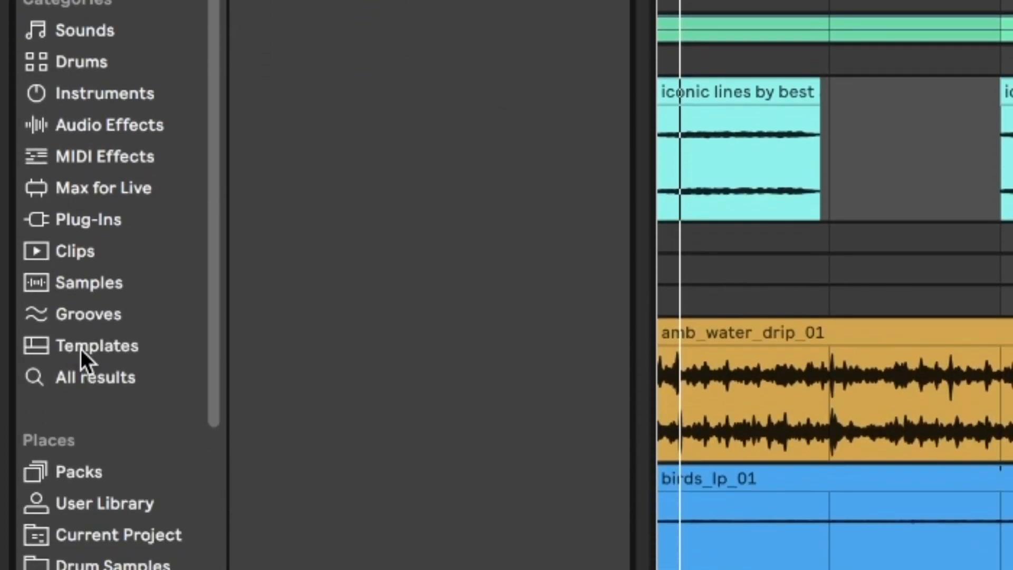
click(81, 376)
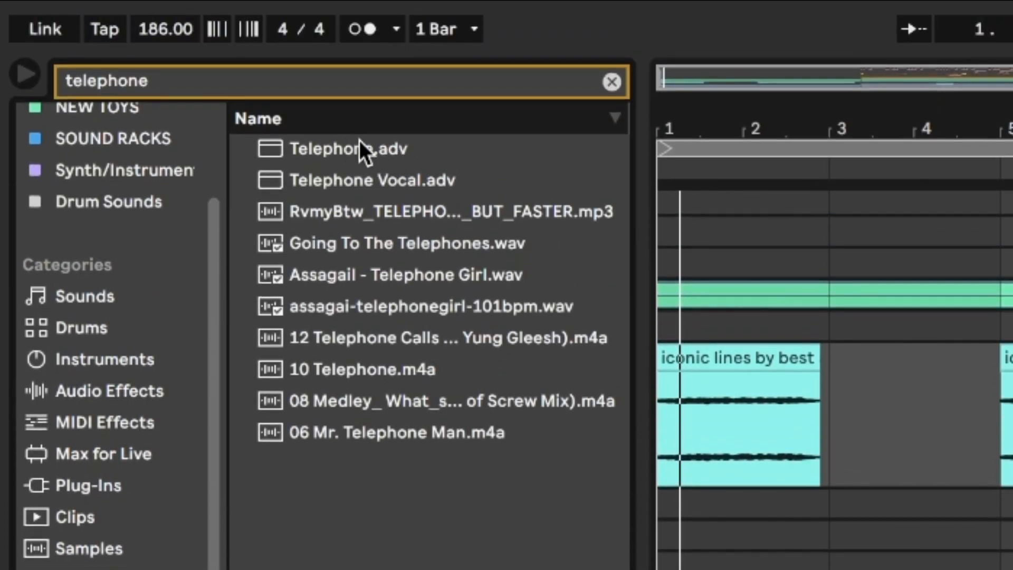
click(348, 150)
click(356, 179)
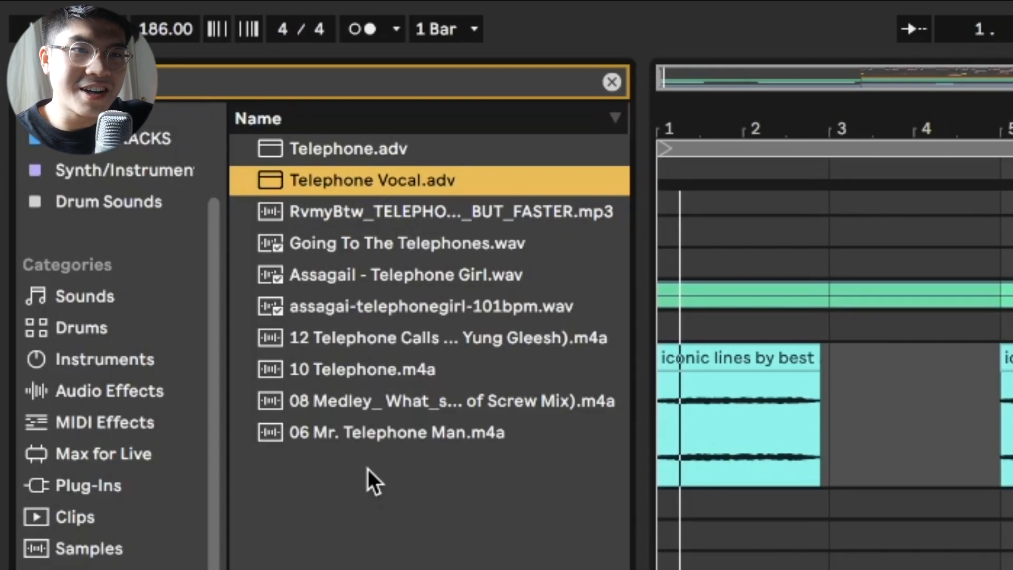
Step: Narrow the telephone search to audio effects and locate the Telephone Vocal preset there
click(100, 397)
click(262, 180)
click(278, 211)
double_click(381, 249)
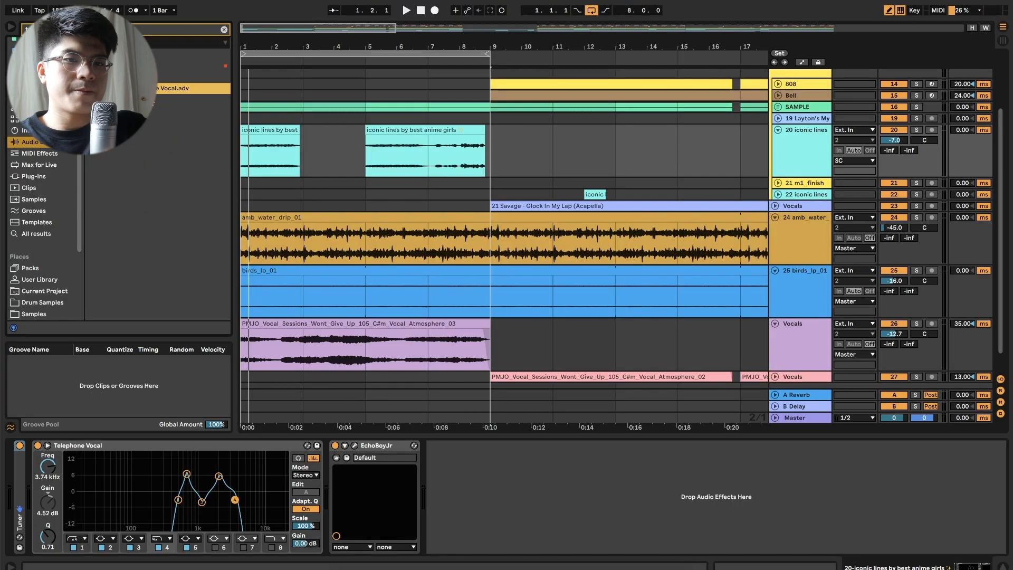
Step: View the EchoBoy Jr. settings on track 20 iconic lines and close the plug-in window
click(355, 446)
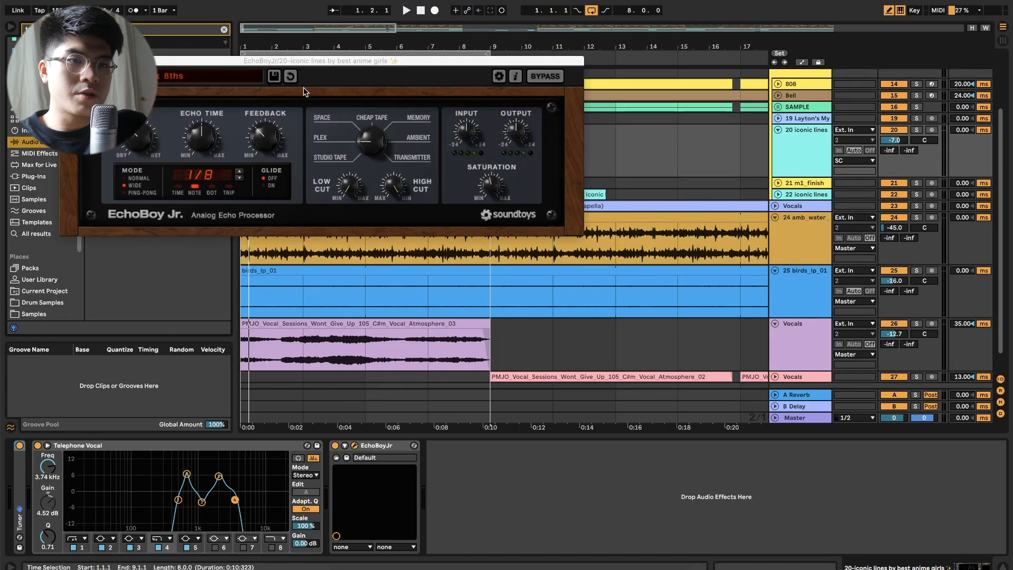
drag(110, 64, 182, 155)
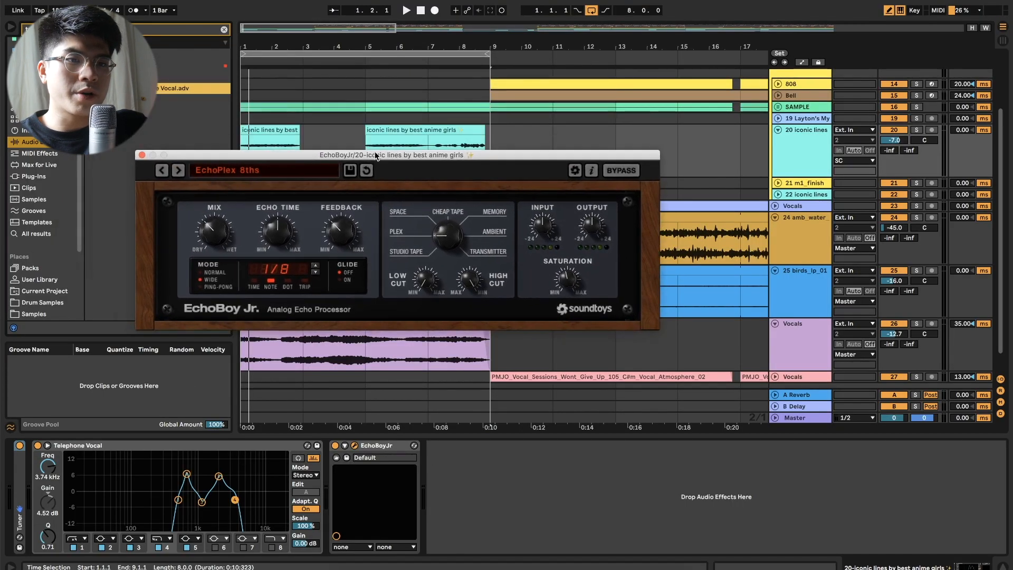
click(141, 155)
Step: Audition Vocals track 26 on its own and inspect the Phaser-Flanger in its effect chain
click(273, 129)
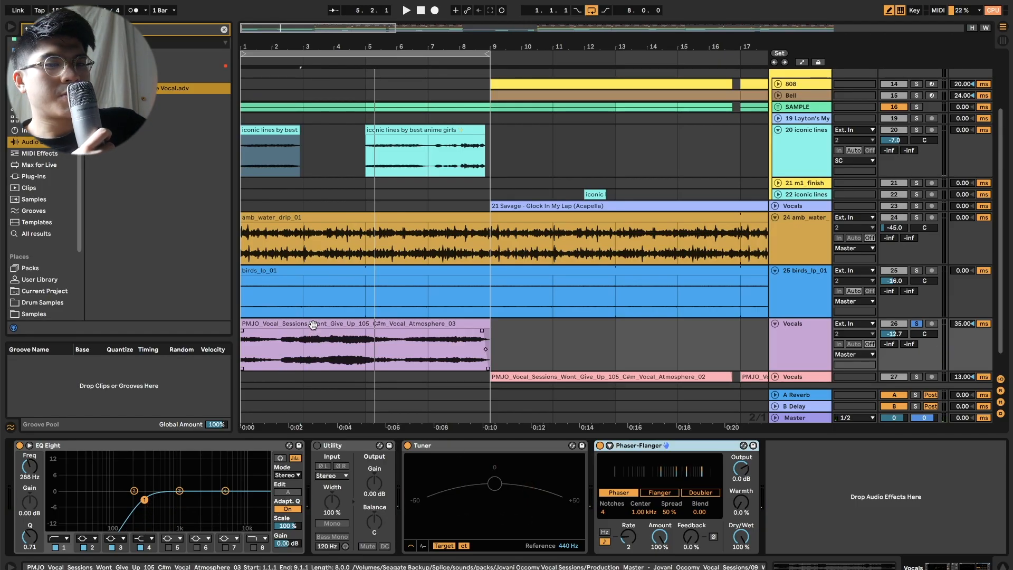
scroll(313, 332, down, 1)
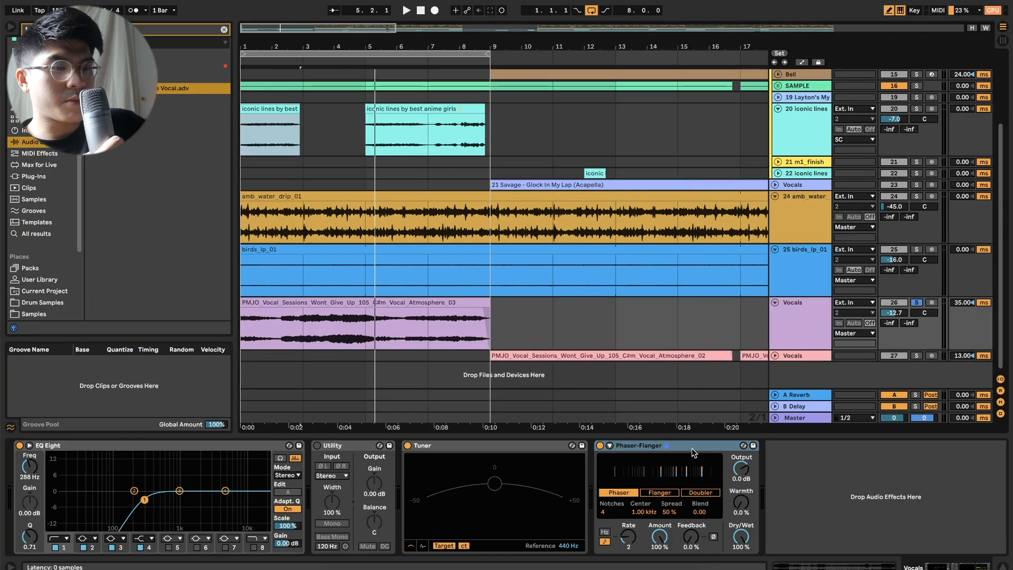
click(691, 449)
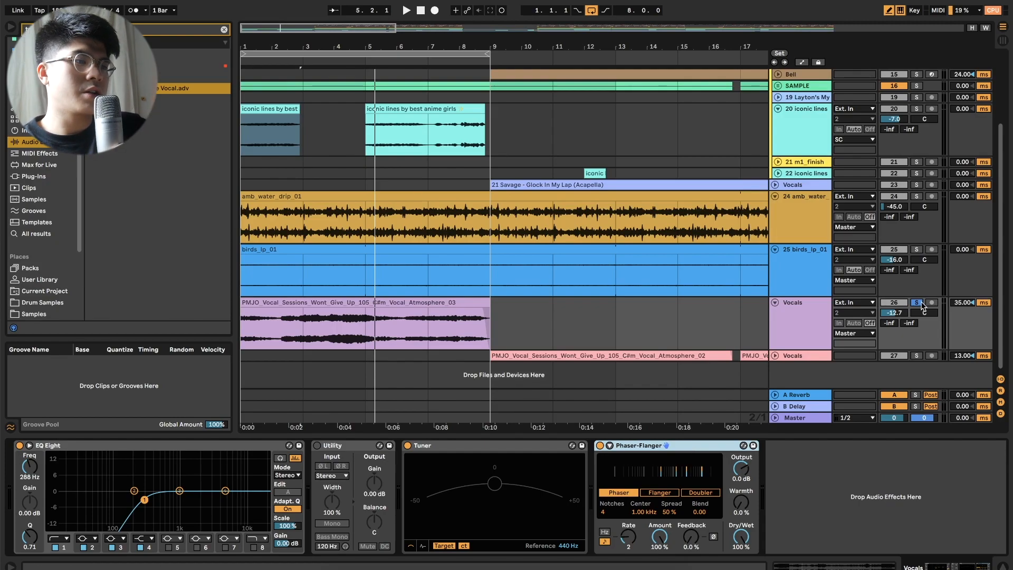
Step: Move the arrangement loop to bars 9 to 17
scroll(581, 222, up, 3)
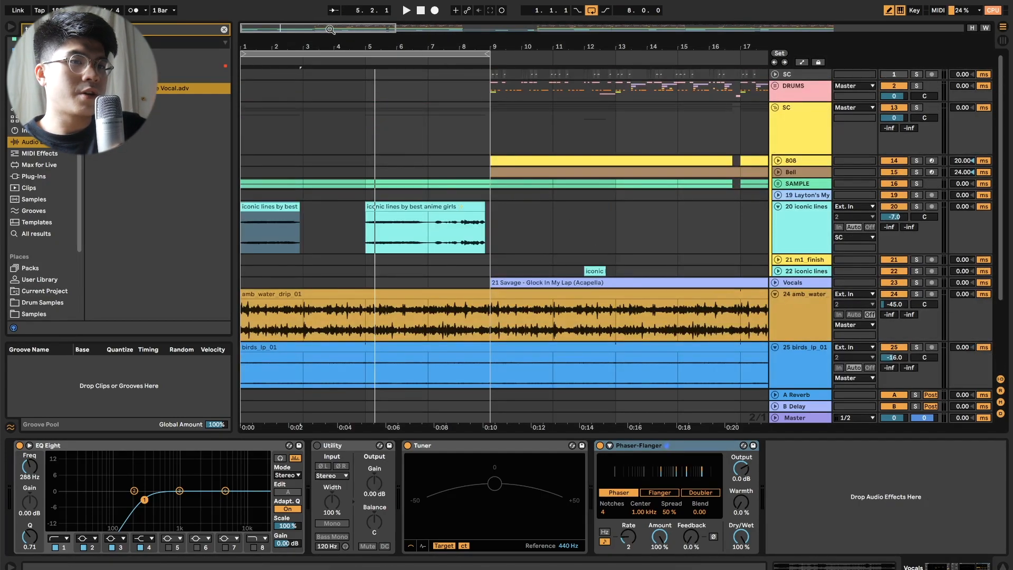
drag(330, 31, 420, 25)
drag(340, 49, 462, 50)
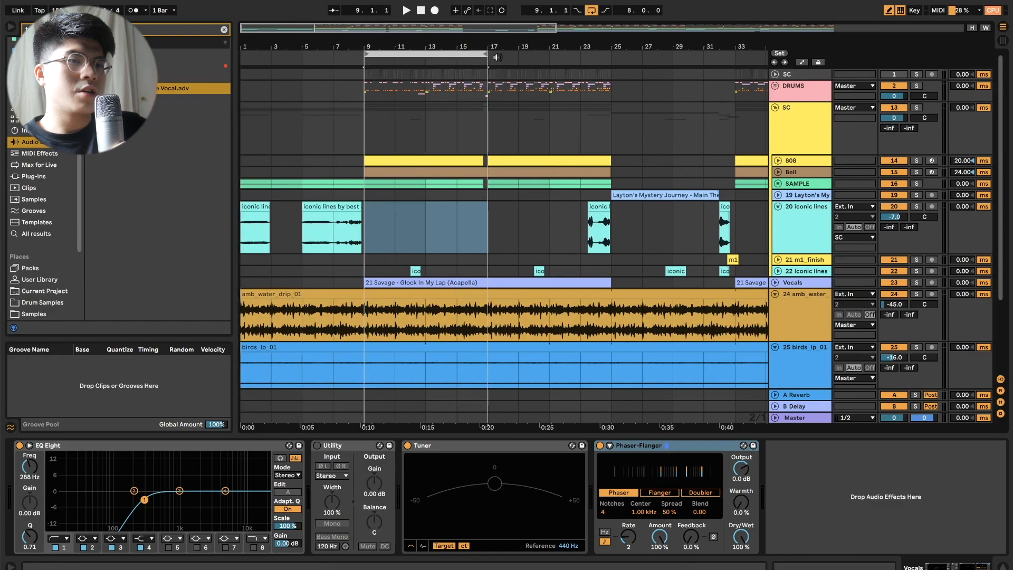
Step: Fold the SC group and tracks 24, 25 and 26 in the arrangement
click(775, 109)
click(775, 141)
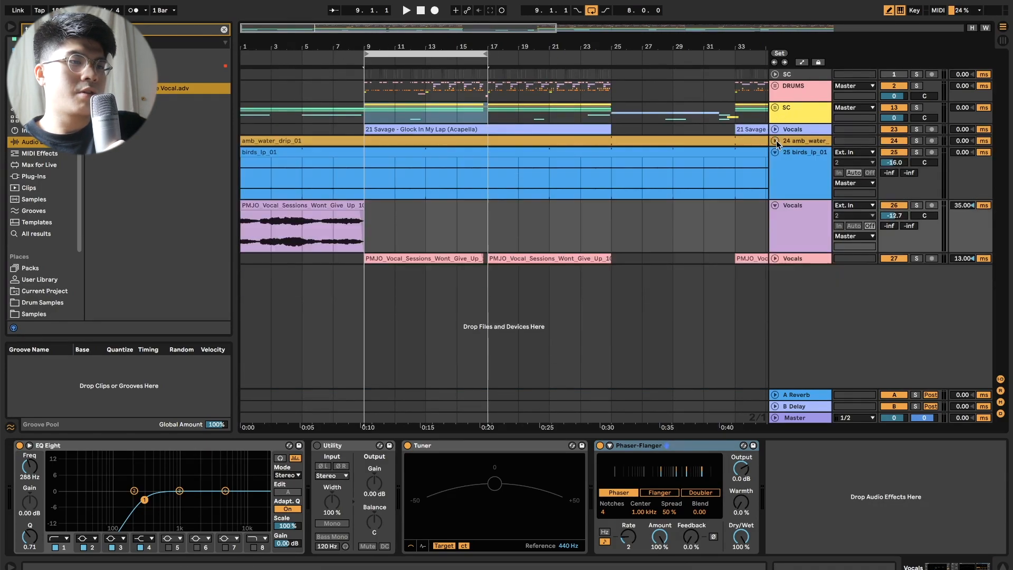
click(775, 152)
click(776, 164)
click(574, 319)
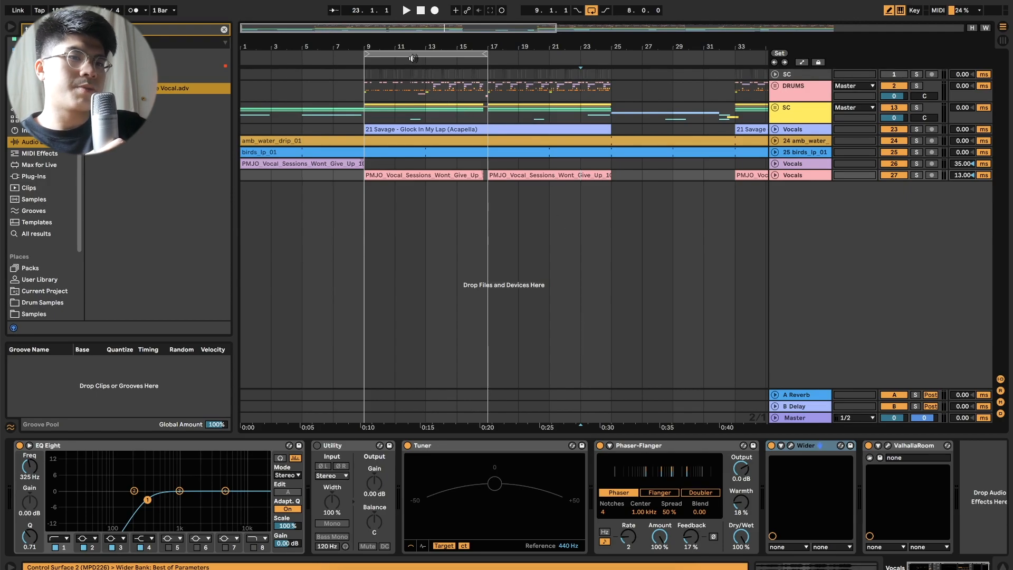
Step: Move the loop to bars 17 to 25, and solo and unfold the DRUMS group
drag(410, 54, 539, 58)
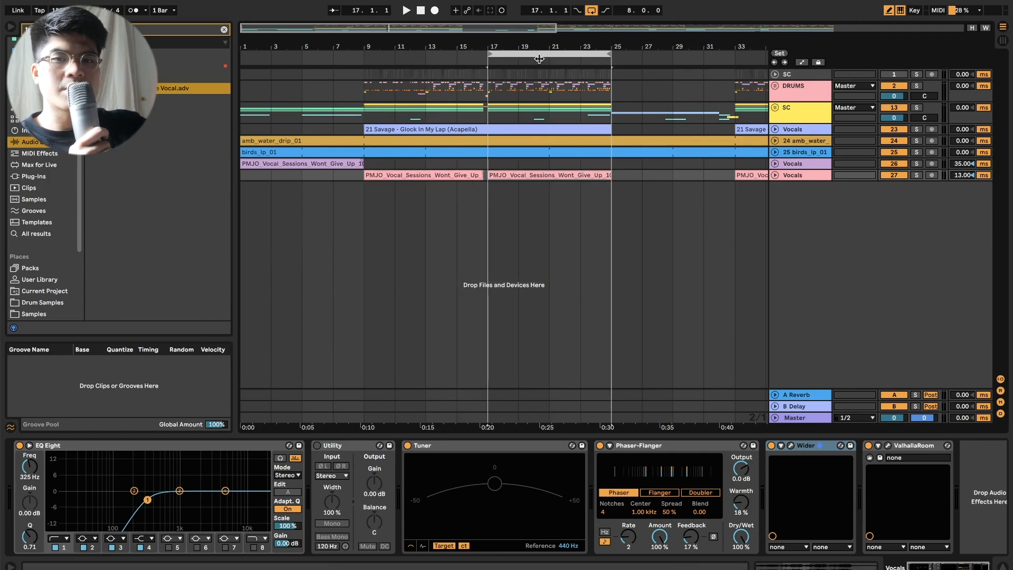
click(918, 86)
click(775, 86)
click(775, 86)
click(775, 86)
drag(466, 30, 442, 70)
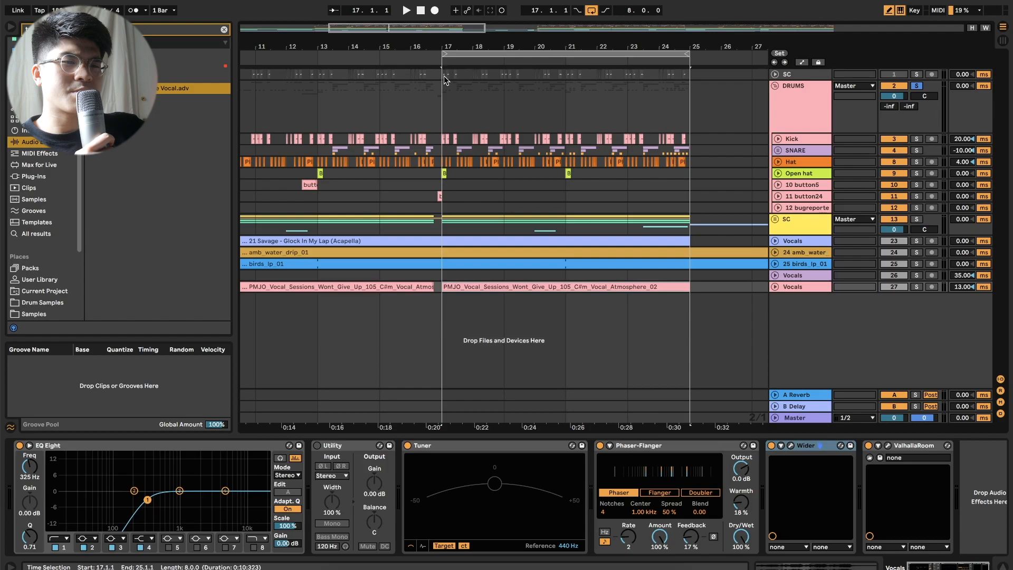
Step: Show the DRUMS group's Drum Buss with the insert mark at bar 17, and clear the browser search
click(442, 102)
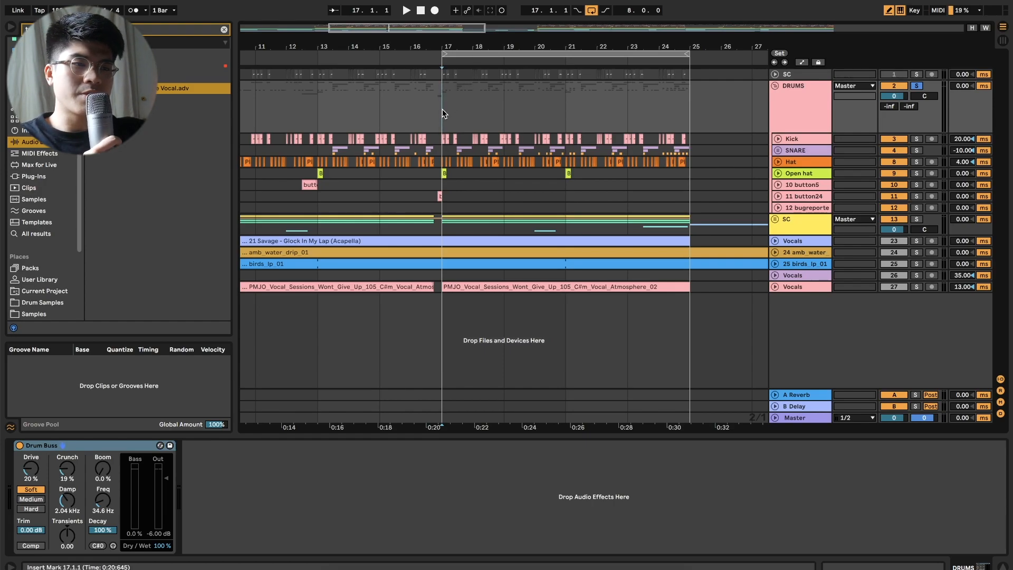
double_click(786, 114)
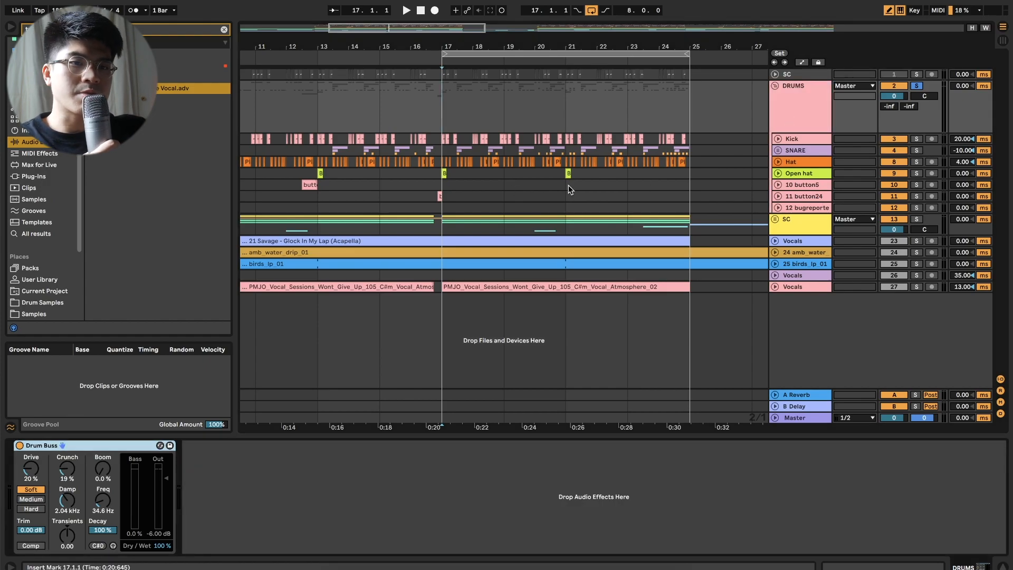
click(224, 29)
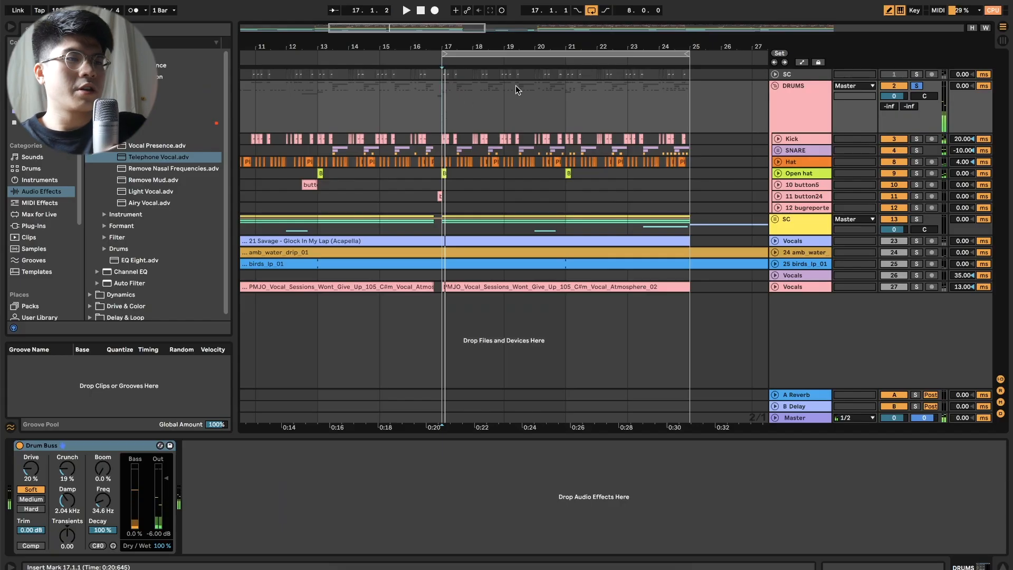
Step: Show the Kick track's effect chain and unfold the SNARE group
click(793, 138)
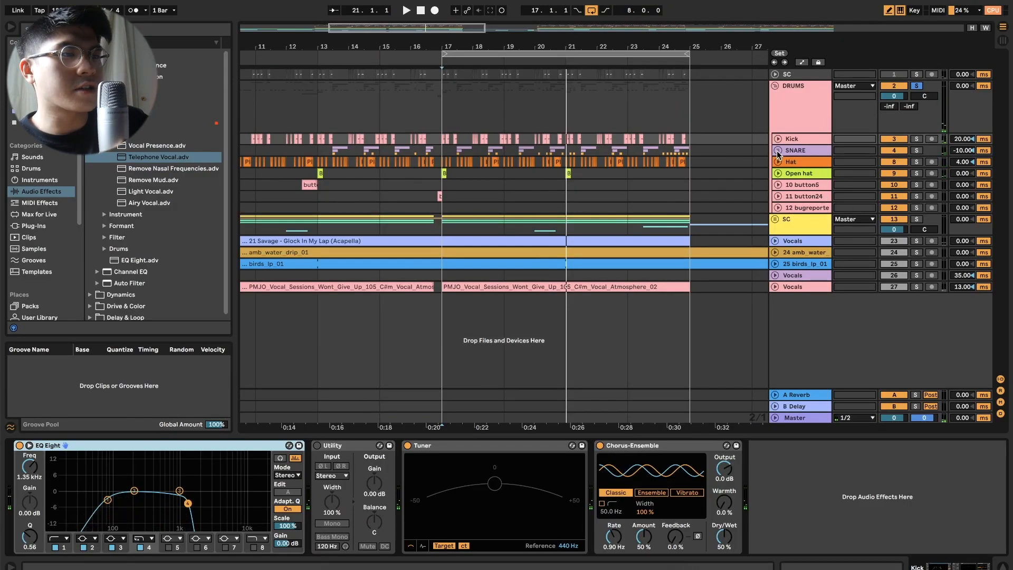
click(778, 151)
drag(381, 33, 381, 64)
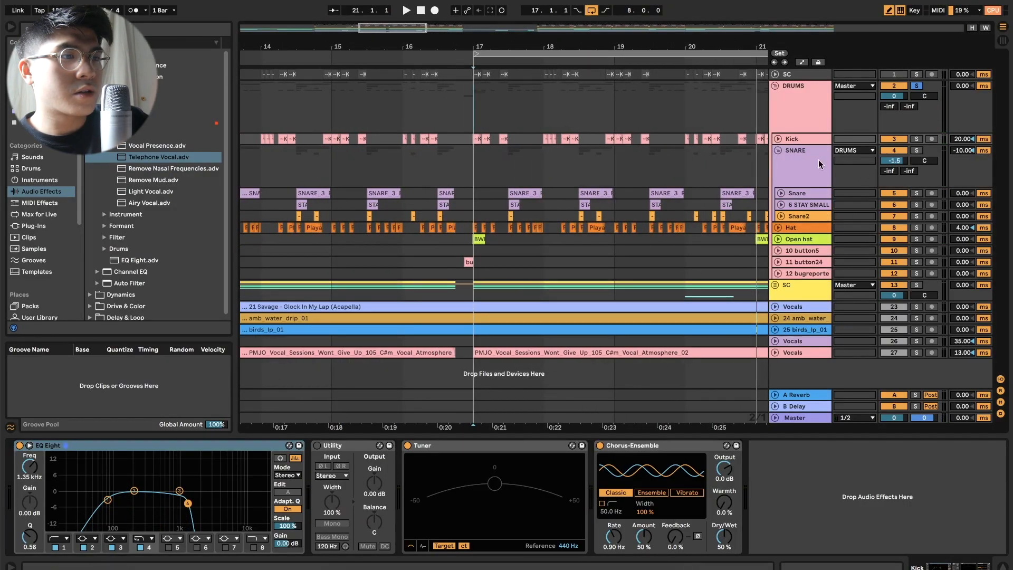
Step: Unfold and solo the Kick track, and audition it from its bar 17 clip
click(777, 139)
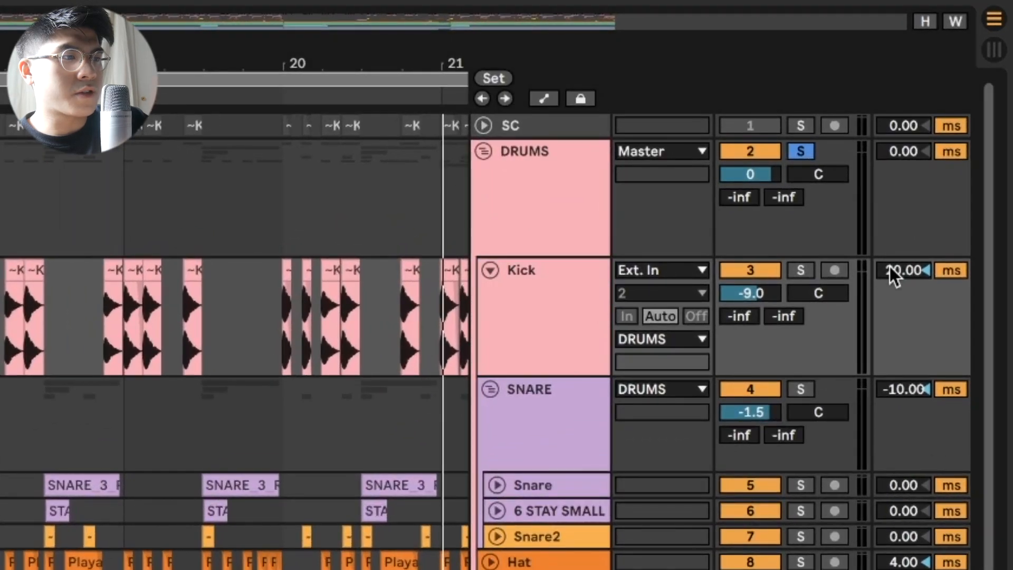
click(810, 267)
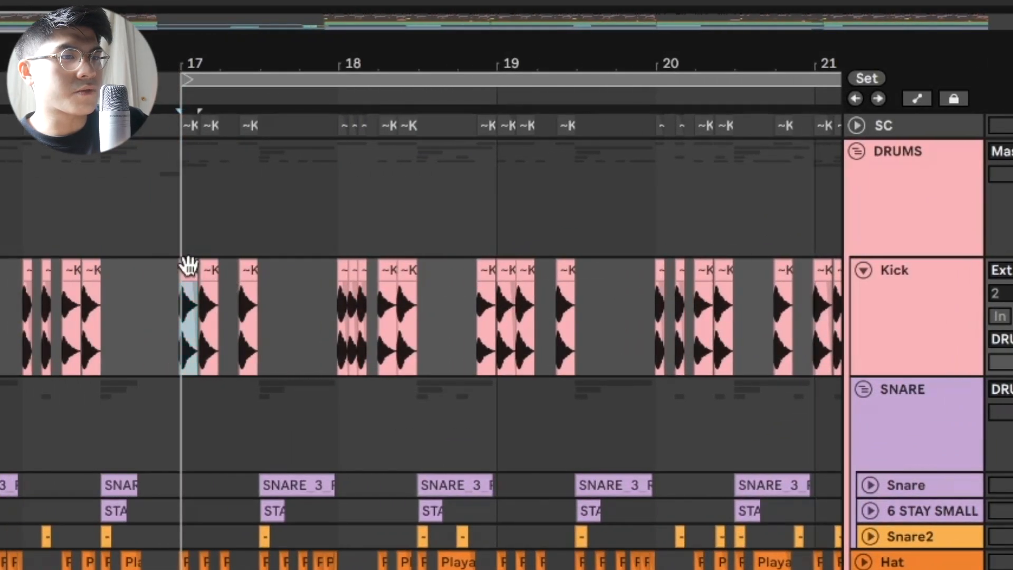
click(188, 267)
key(space)
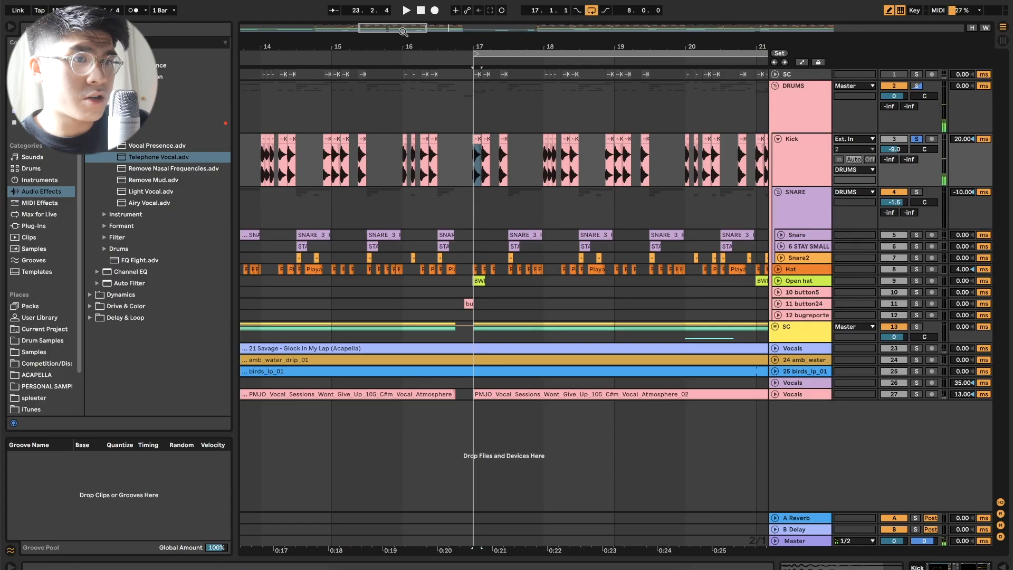
Step: Release the Kick solo, audition the SNARE group on its own with Snare2 unfolded, and stop playback
drag(442, 47, 435, 46)
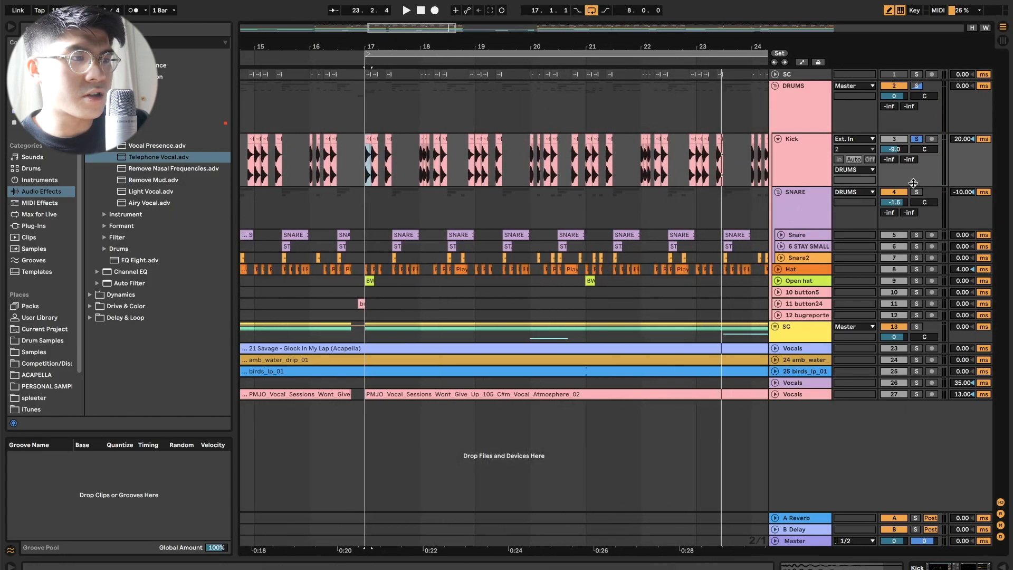
click(917, 139)
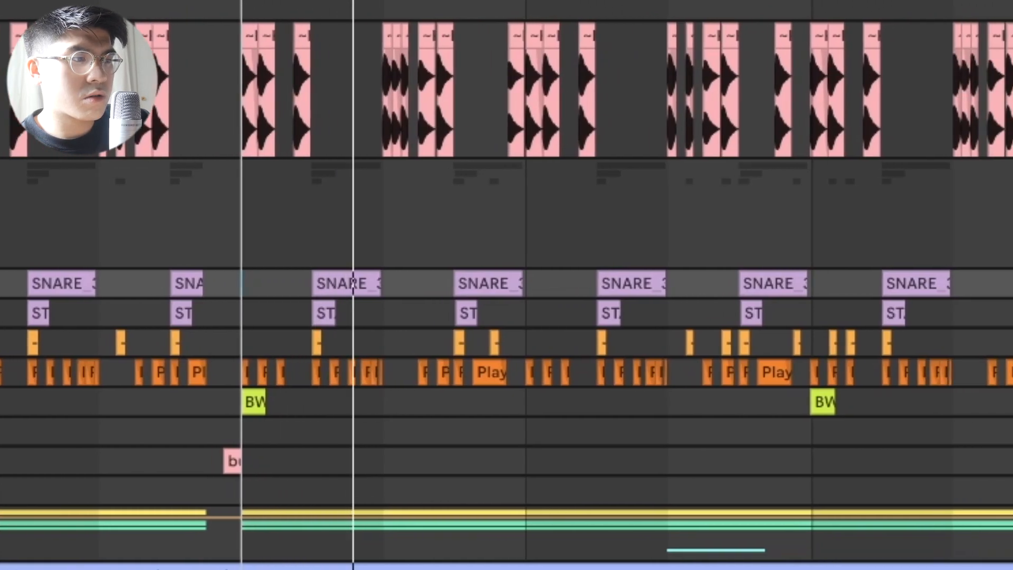
click(1011, 343)
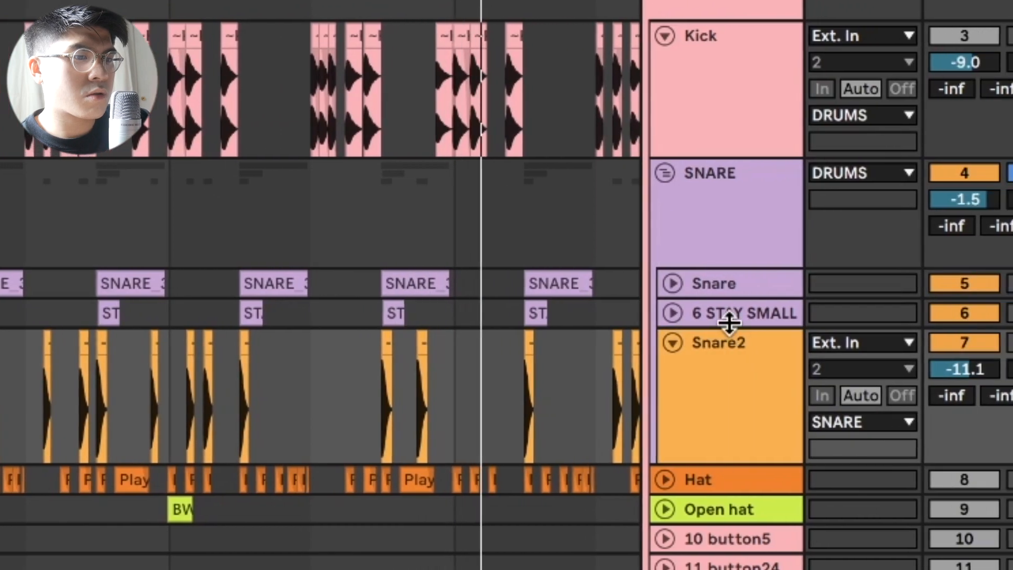
click(872, 192)
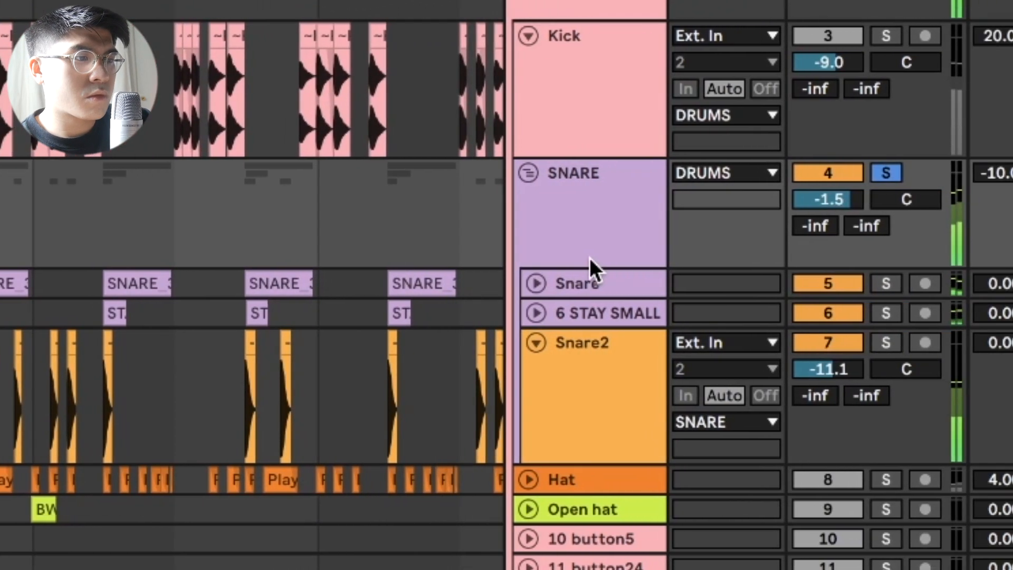
key(space)
Step: Compare the effect chains of the Snare, 6 STAY SMALL CLAP and Snare2 tracks
click(690, 280)
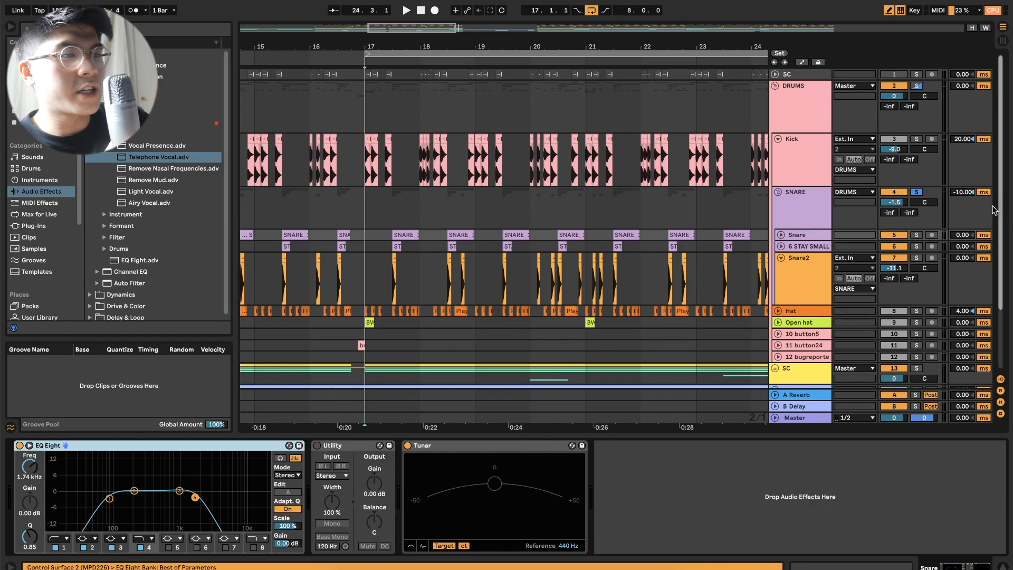
click(815, 246)
click(811, 266)
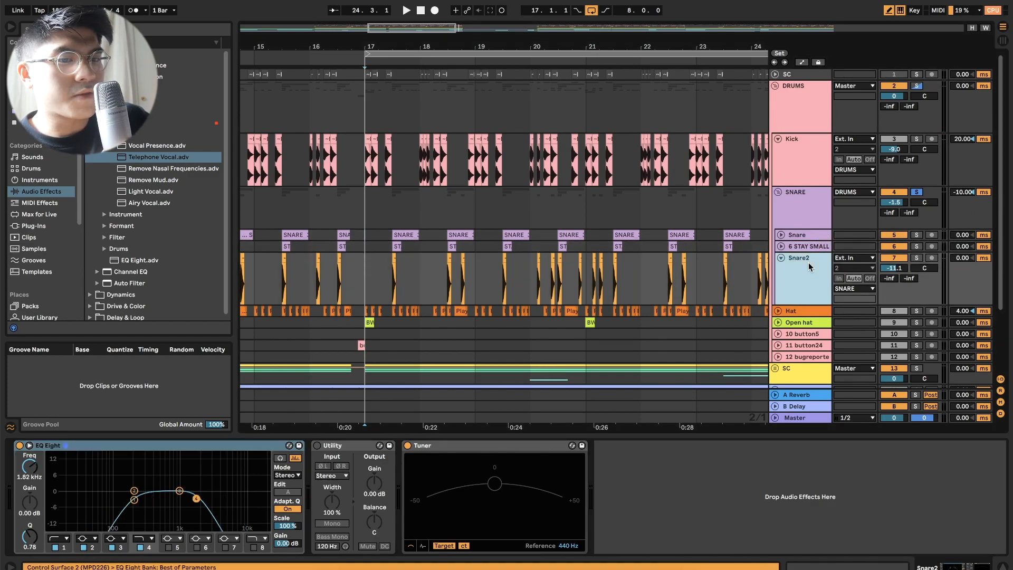
click(818, 236)
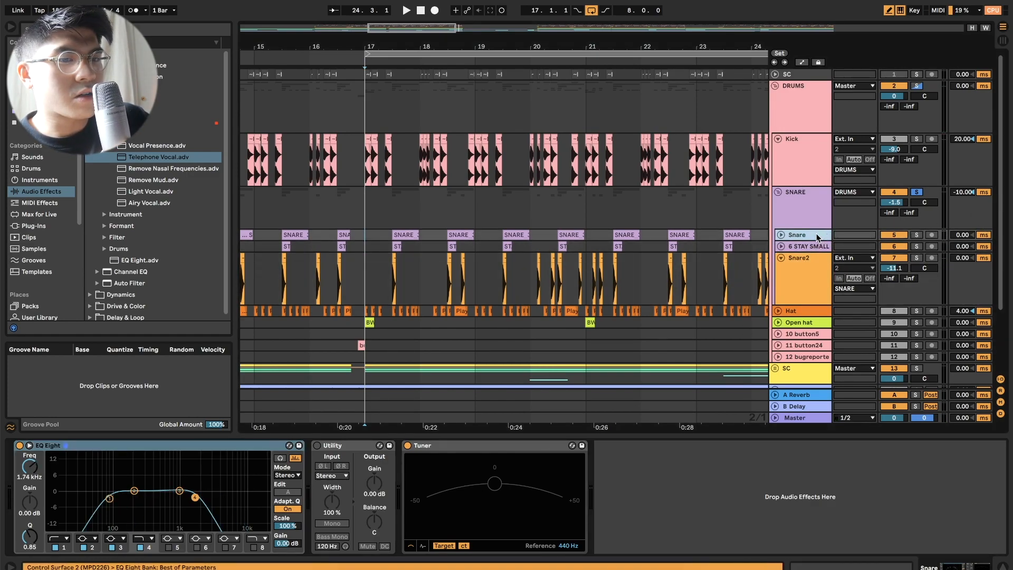
click(806, 267)
Step: Show the SNARE group's effect chain, folding the Chorus-Ensemble and unfolding the Shifter
click(819, 221)
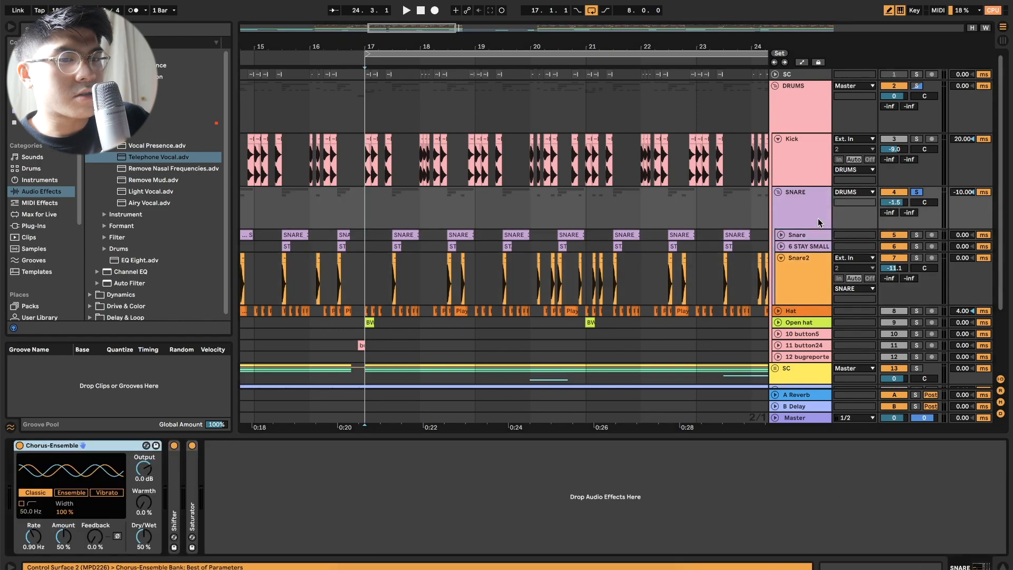
double_click(52, 445)
double_click(38, 469)
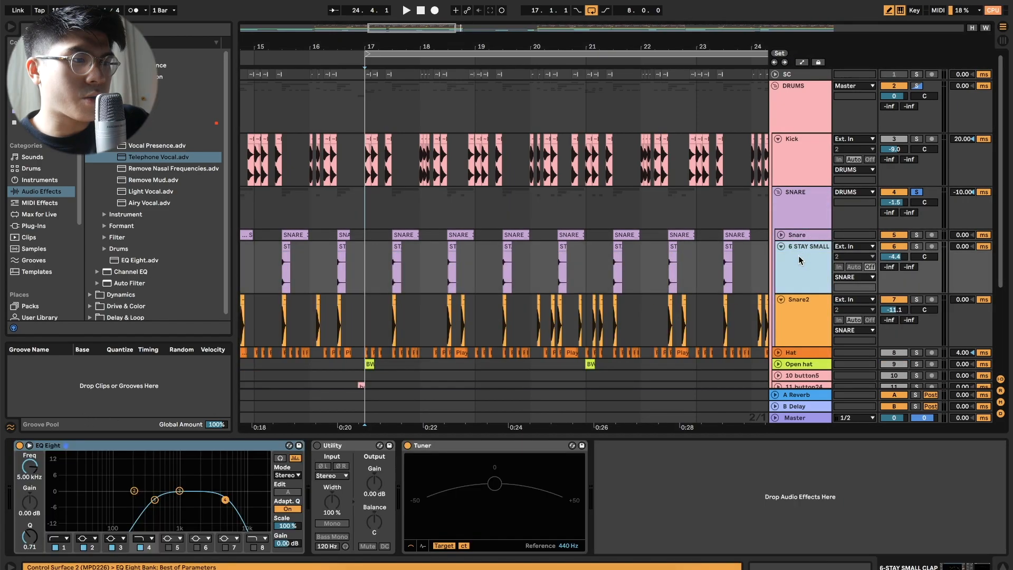
Step: View the Snare2 track's effect chain and fold the track in the arrangement
click(794, 305)
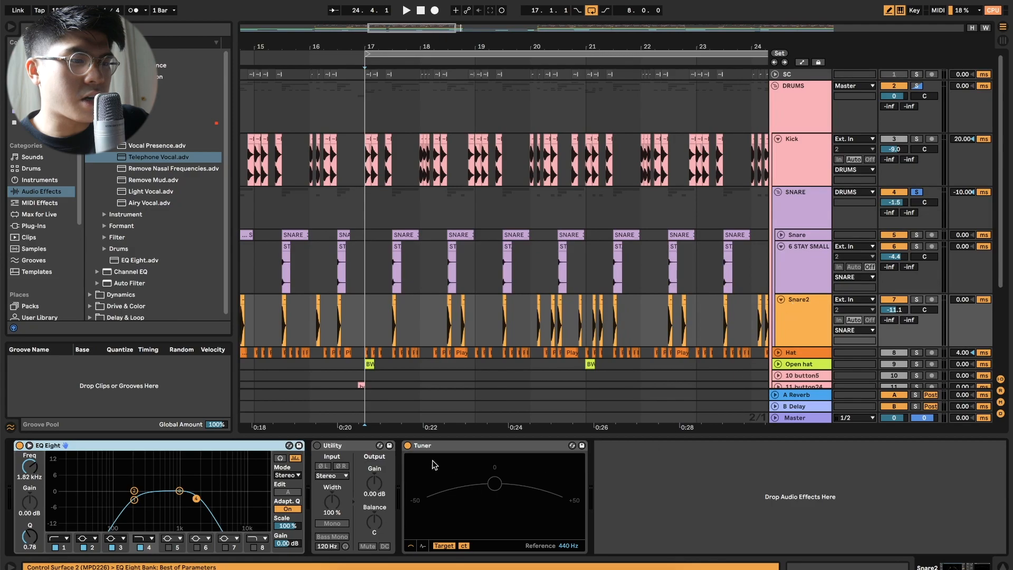
click(781, 299)
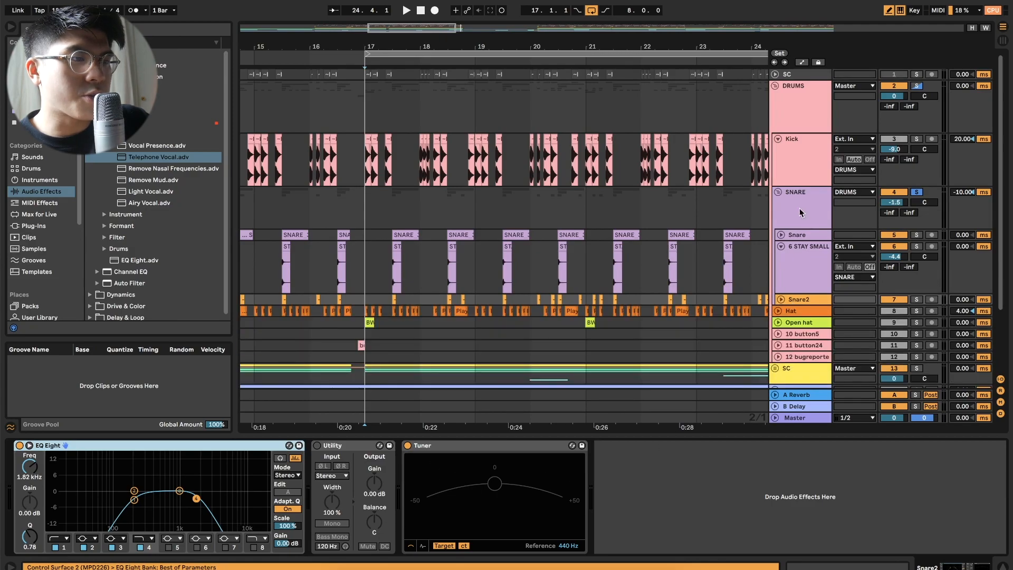
Step: Unfold the Snare2 track and review the SNARE group's effect chain with Chorus-Ensemble and Saturator
click(781, 299)
click(799, 267)
click(799, 216)
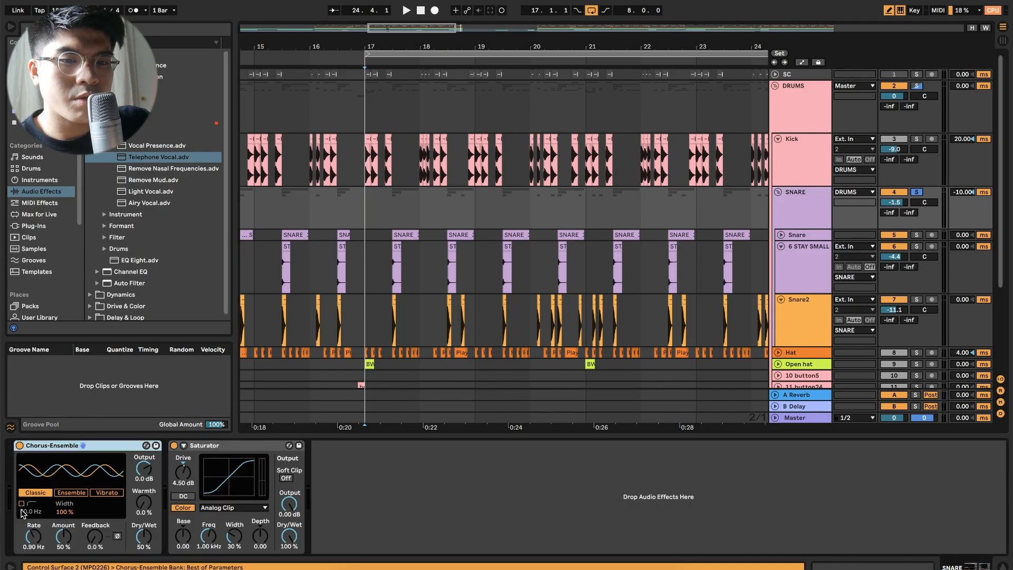
double_click(21, 528)
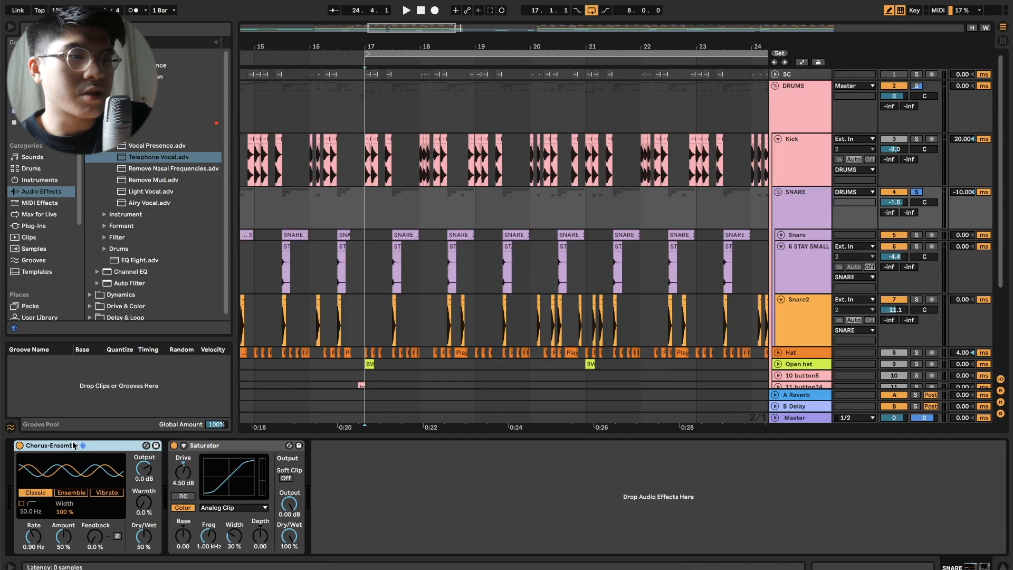
scroll(527, 264, down, 3)
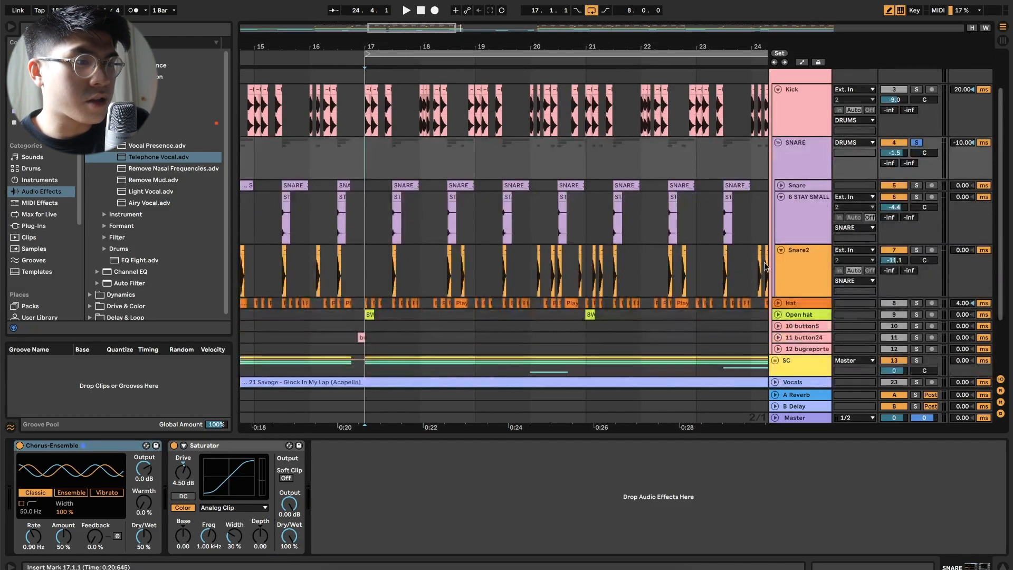
Step: Unfold the Hat and Open hat tracks, solo Open hat together with Hat, and play from the Open hat clip at bar 17
click(778, 303)
click(795, 306)
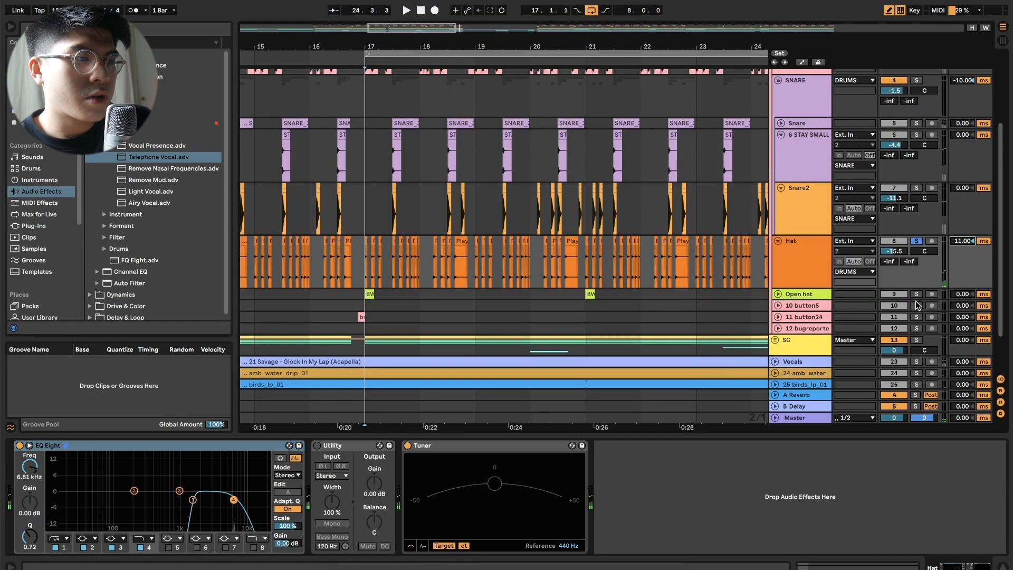
click(918, 295)
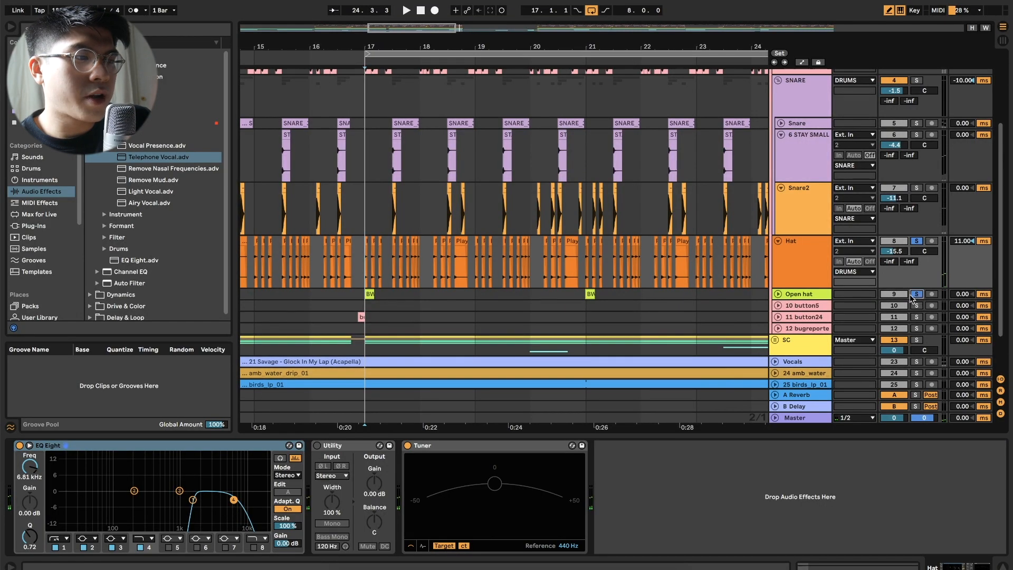
click(784, 293)
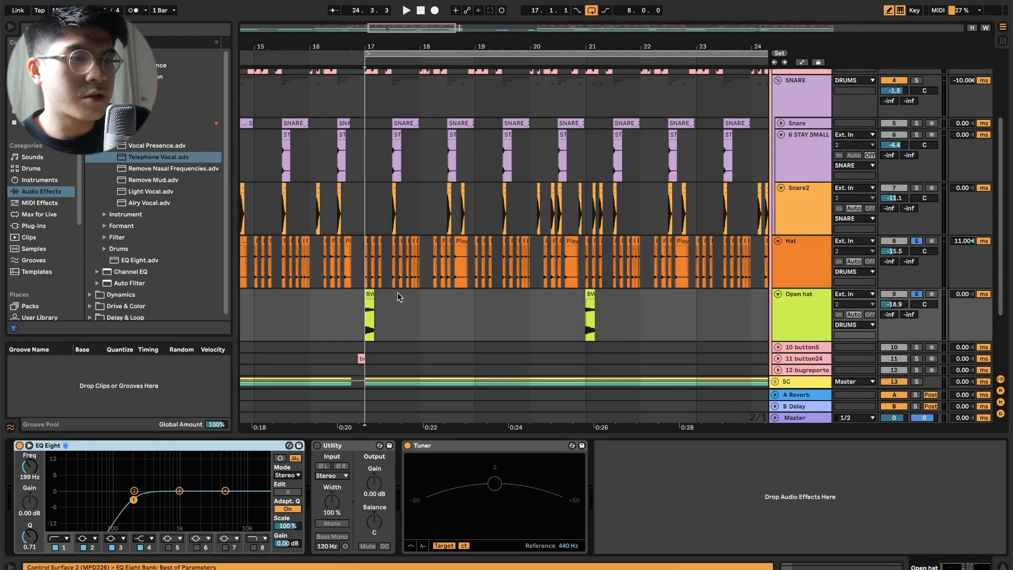
click(368, 296)
key(space)
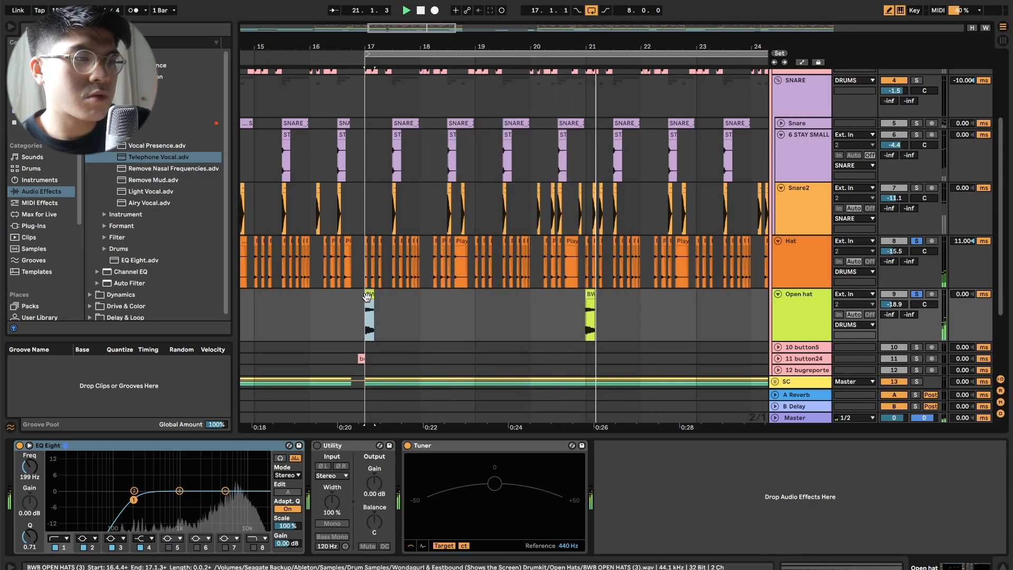
Step: Release the Hat and Open hat solos and fold the SNARE and DRUMS groups
click(917, 241)
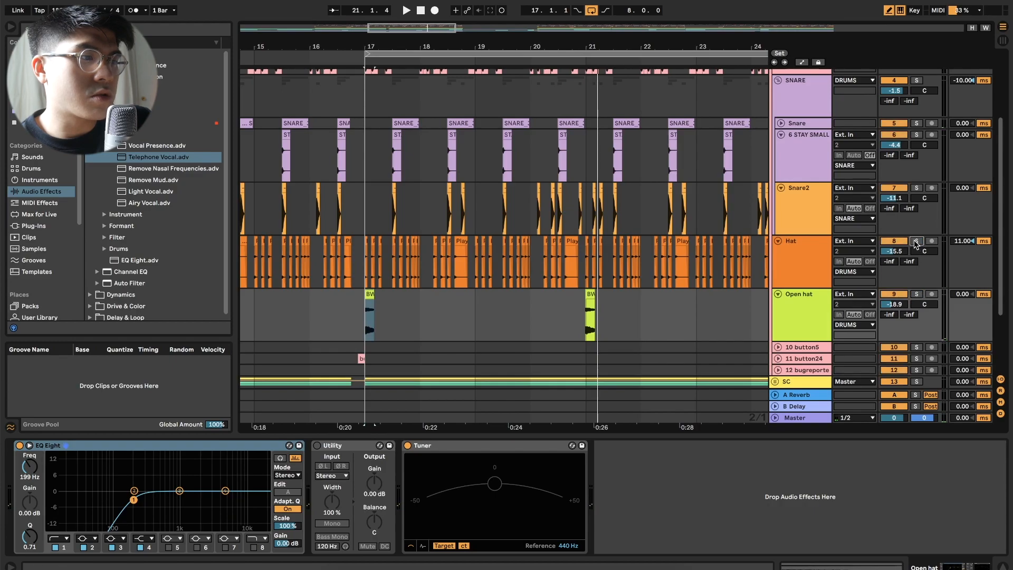
scroll(916, 240, up, 4)
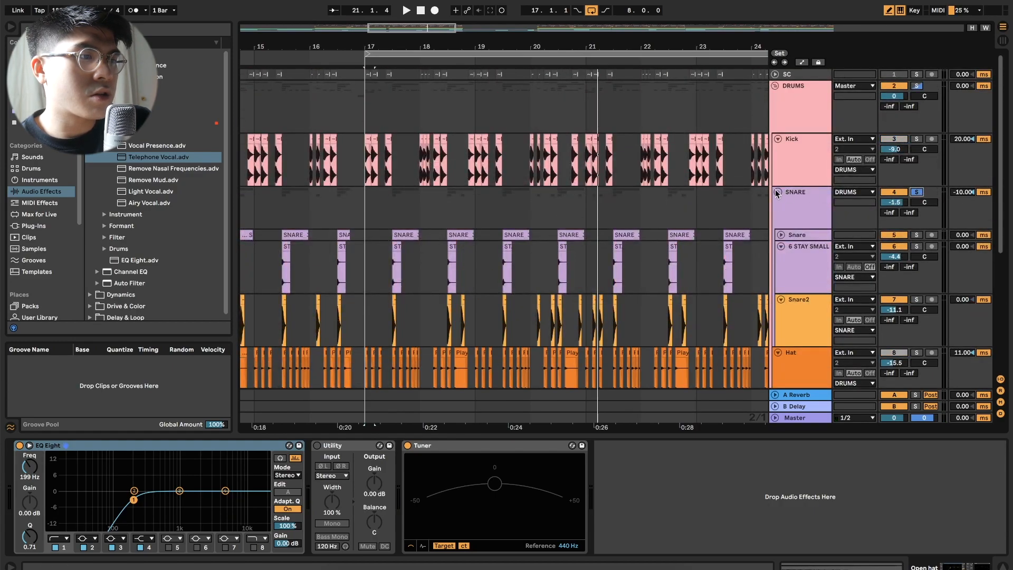
click(778, 192)
click(774, 86)
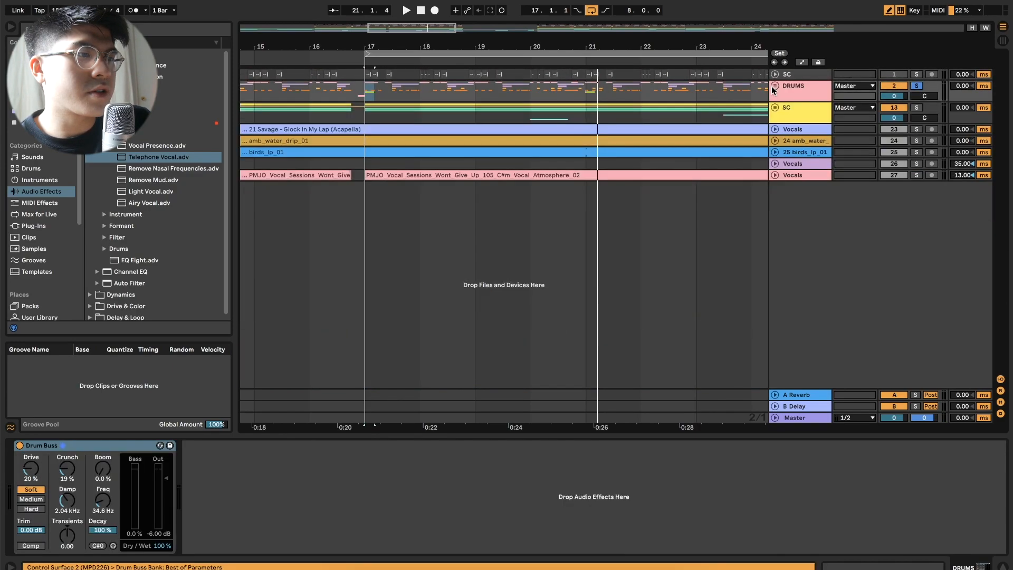
drag(412, 31, 399, 25)
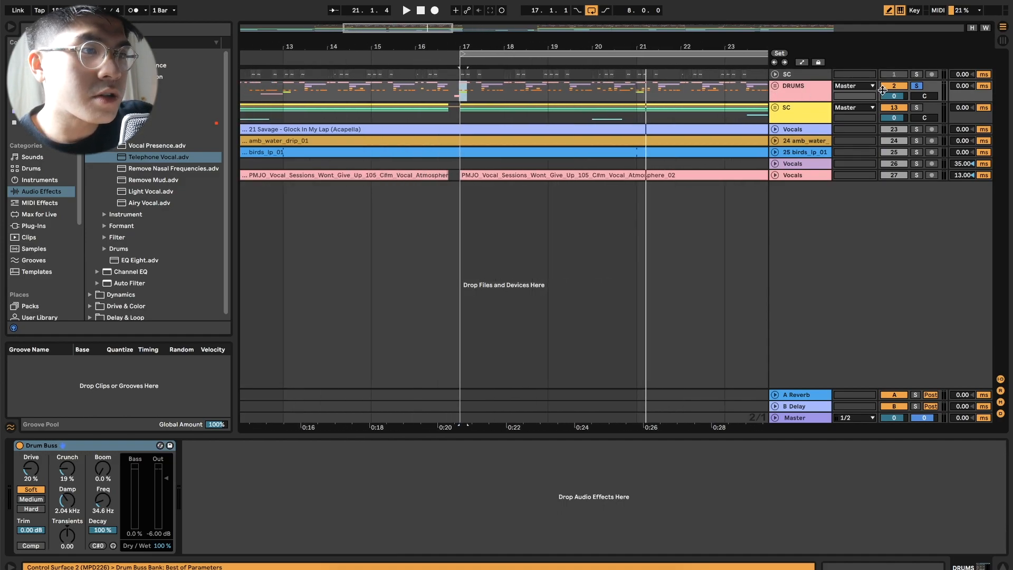
Step: Reopen the DRUMS group, expand the 10 button5 track in place of the hats, and play its clip before bar 13
click(776, 87)
click(778, 204)
click(777, 215)
click(778, 226)
click(266, 225)
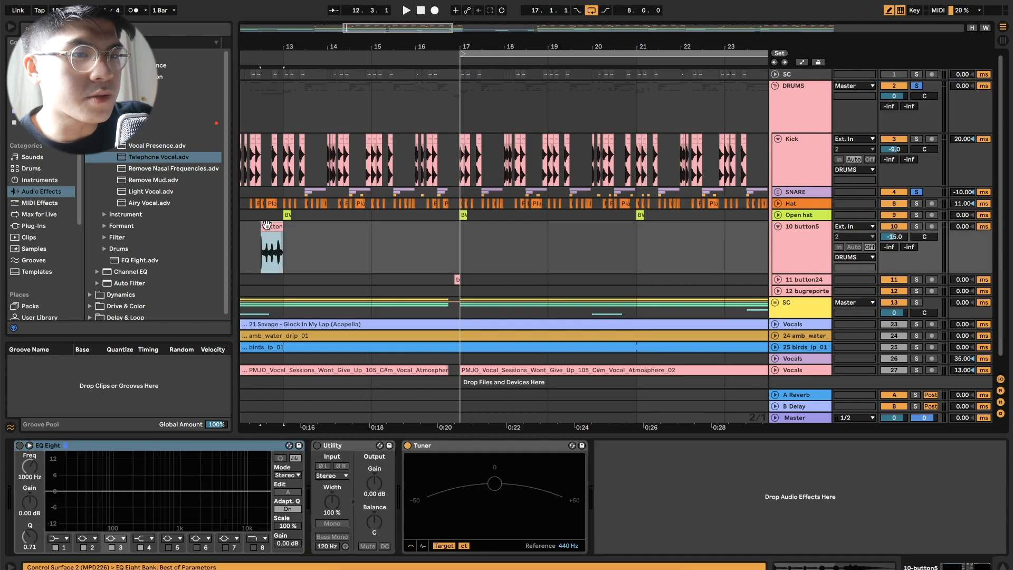
scroll(267, 226, left, 3)
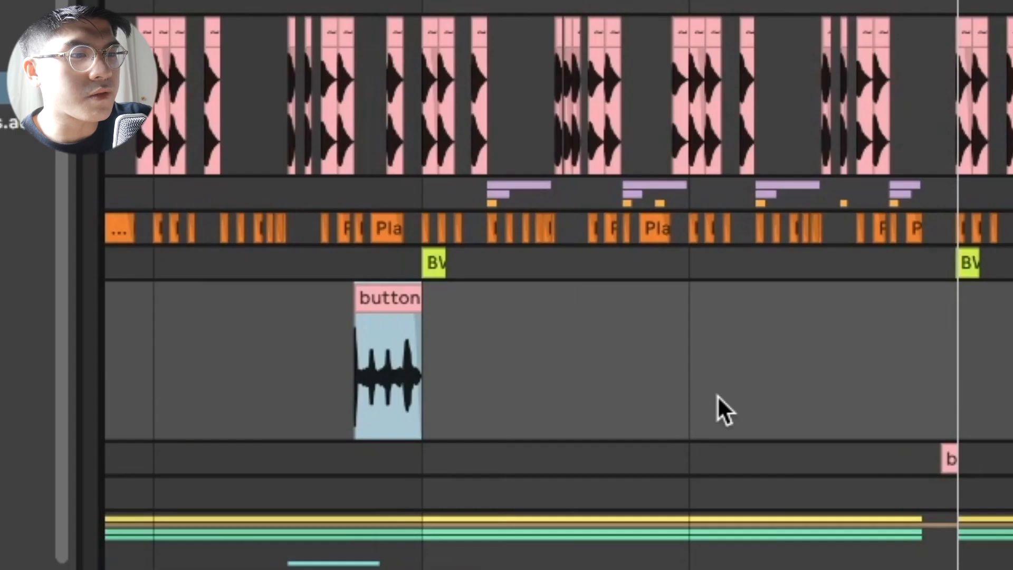
key(space)
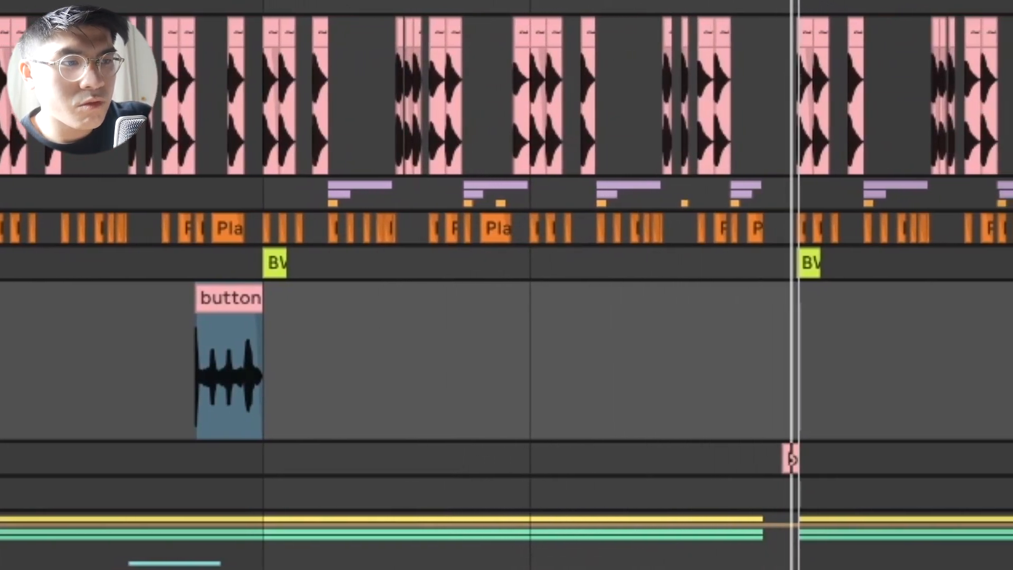
Step: Fold the DRUMS group and expand the SC group with its SAMPLE subgroup
drag(456, 2, 421, 1)
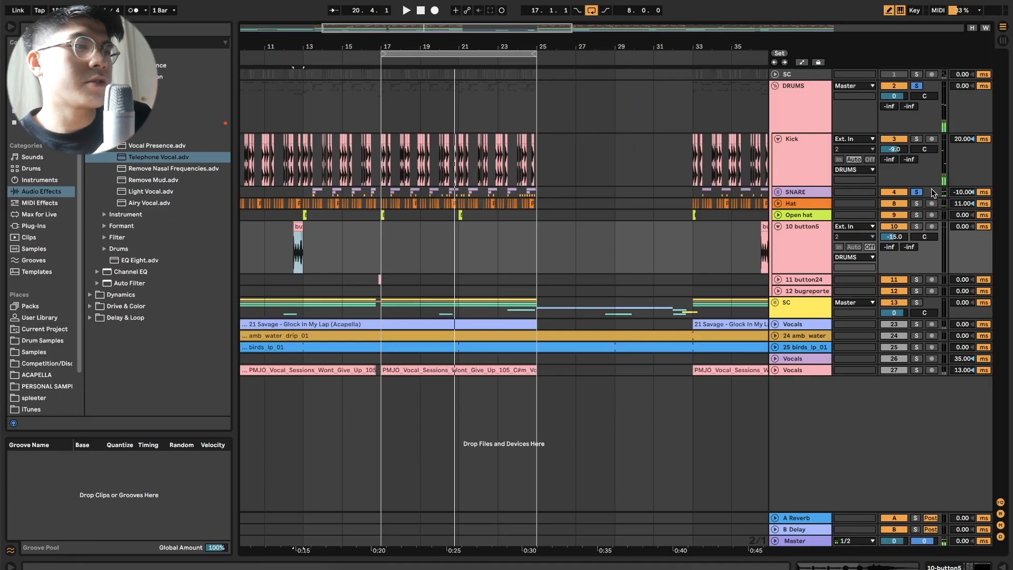
click(775, 86)
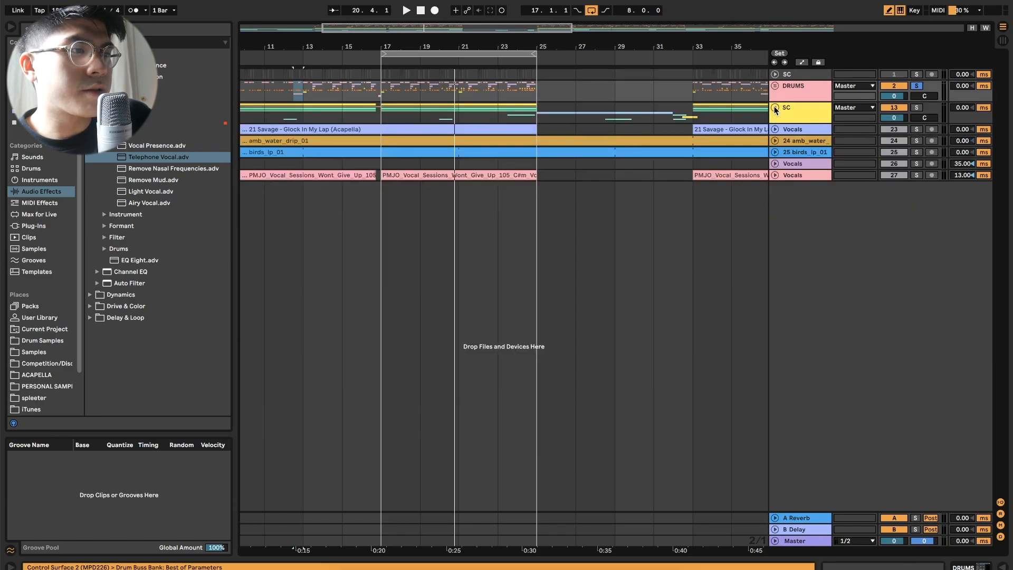
click(775, 108)
click(777, 185)
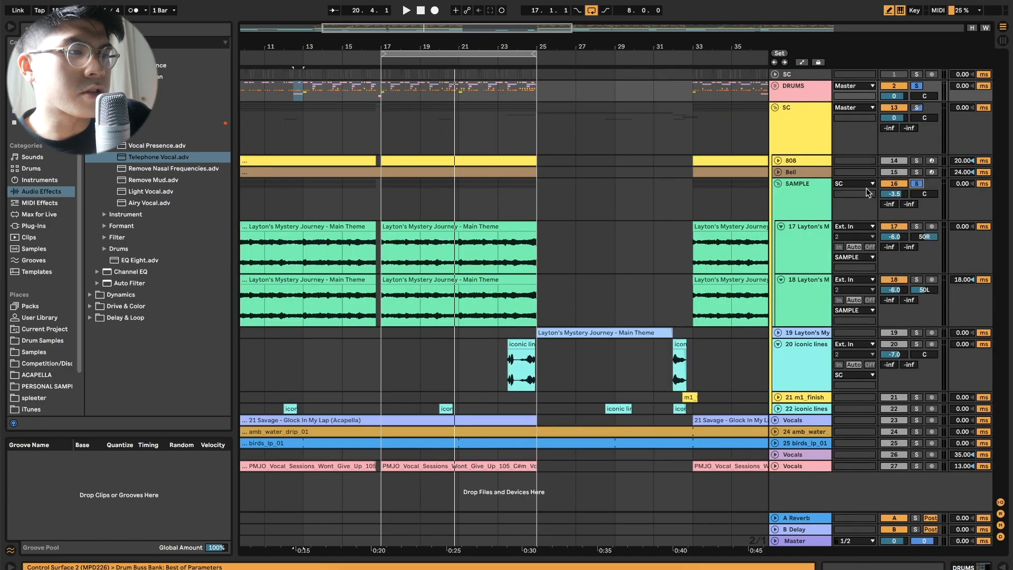
Step: Audition the Layton's Mystery Journey sample from bar 17 and release the DRUMS and SAMPLE solos
click(392, 226)
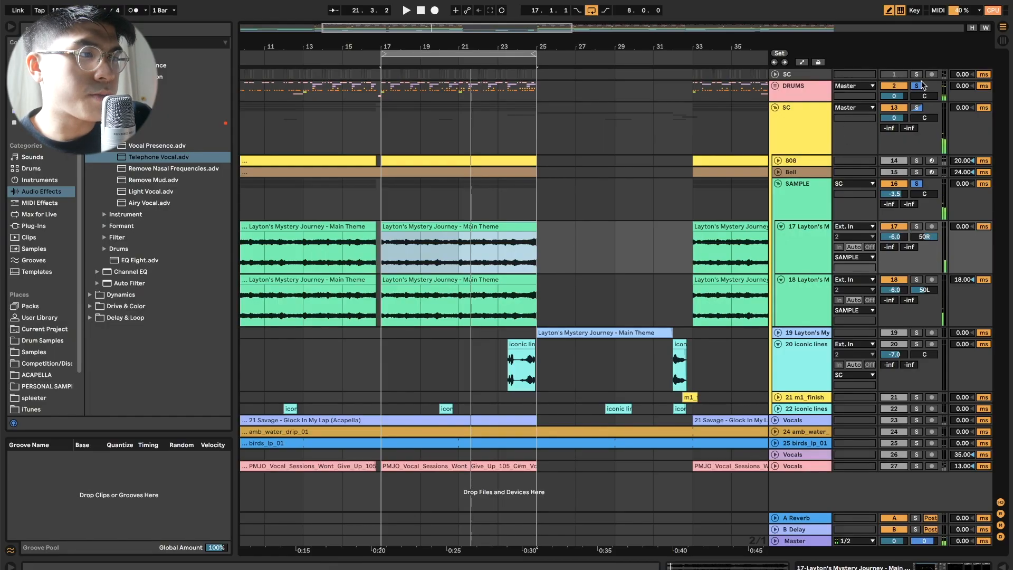
click(919, 85)
click(918, 184)
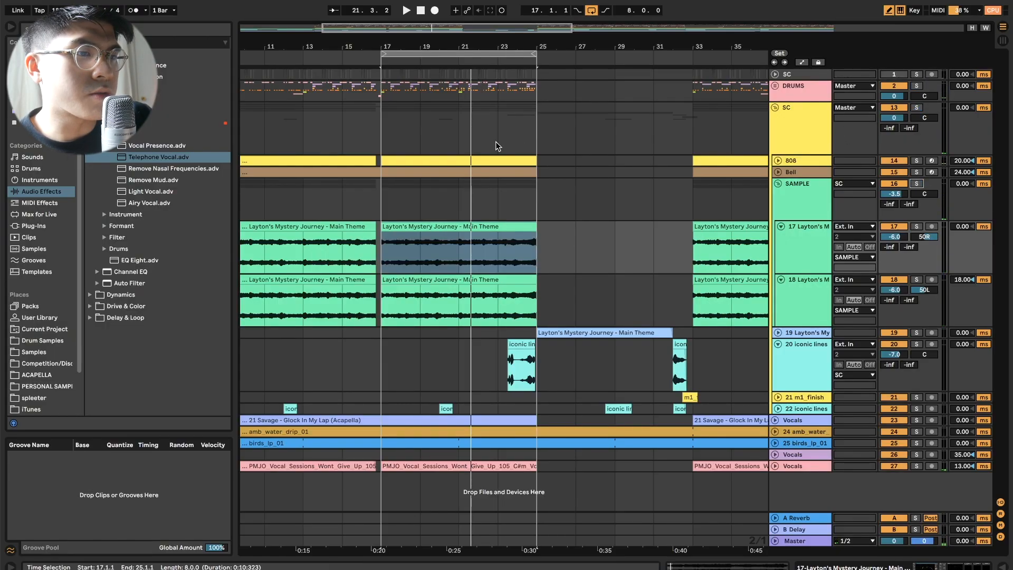
Step: Play the arrangement from bar 17, briefly unfold the 21 Savage acapella track, and select the SAMPLE group
click(378, 188)
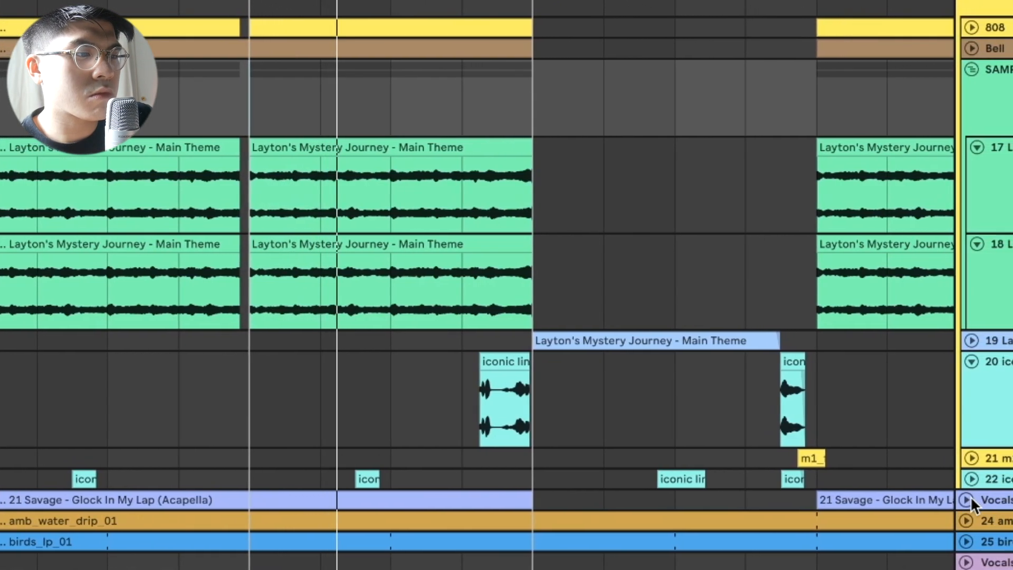
click(970, 501)
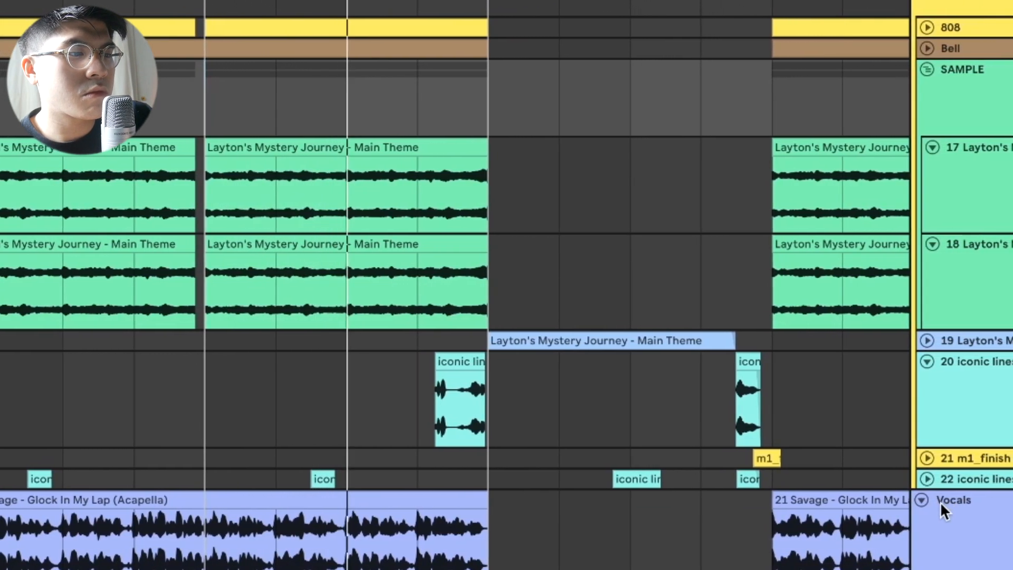
click(923, 500)
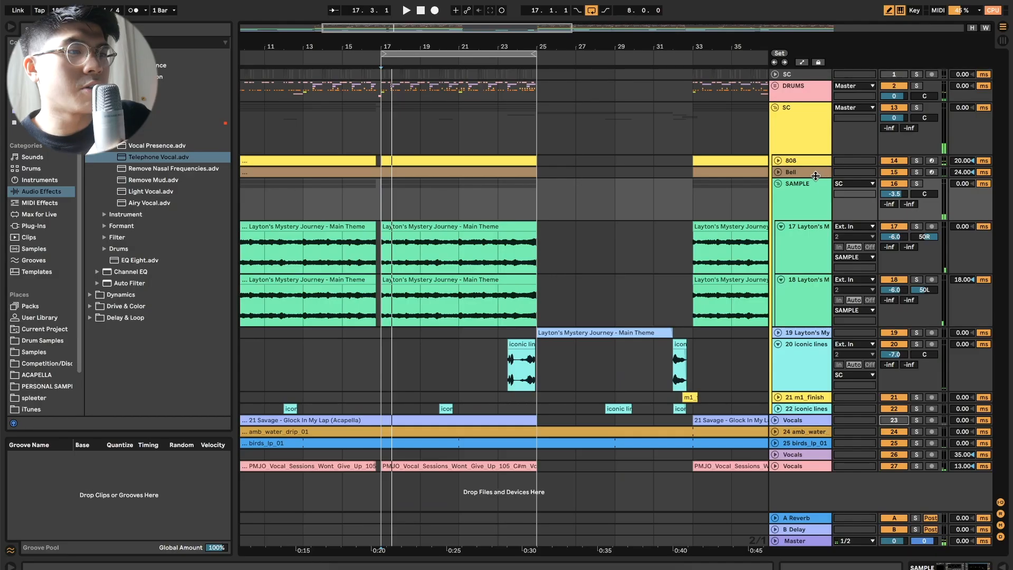
click(881, 49)
double_click(851, 84)
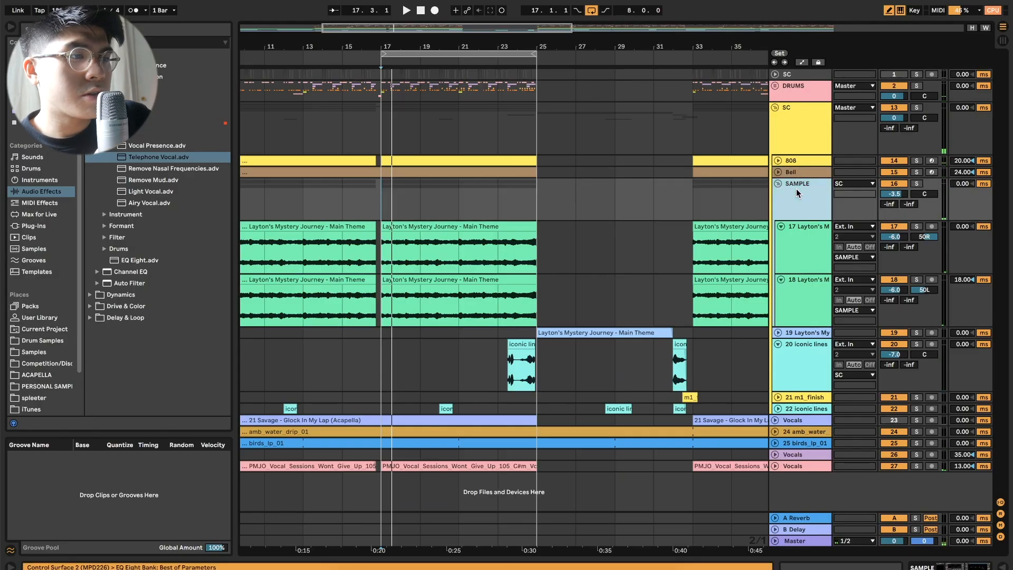
Step: Unfold the 808 track and examine its Simpler device, including the option for converting Simpler to Sampler
click(778, 161)
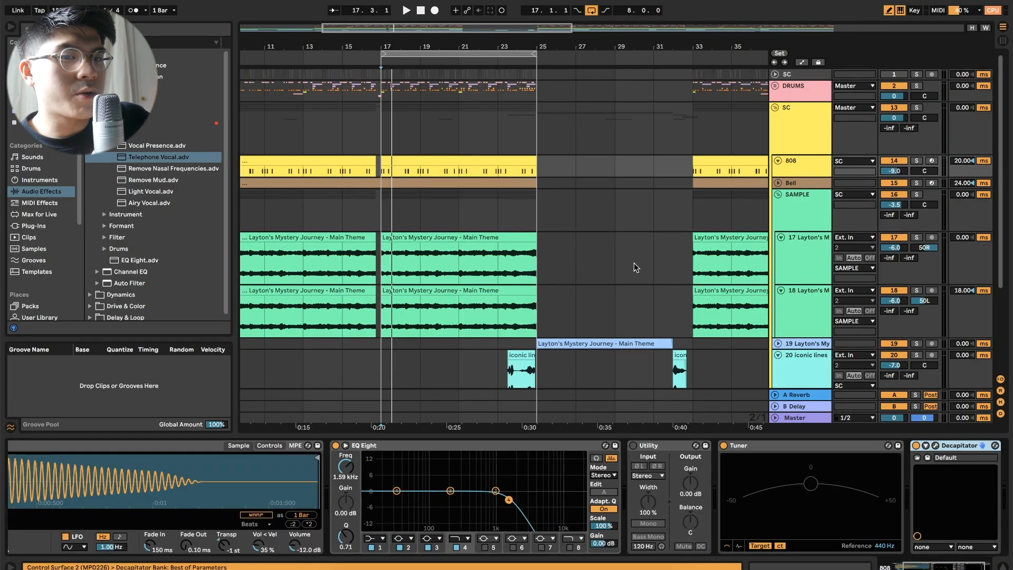
scroll(215, 484, left, 3)
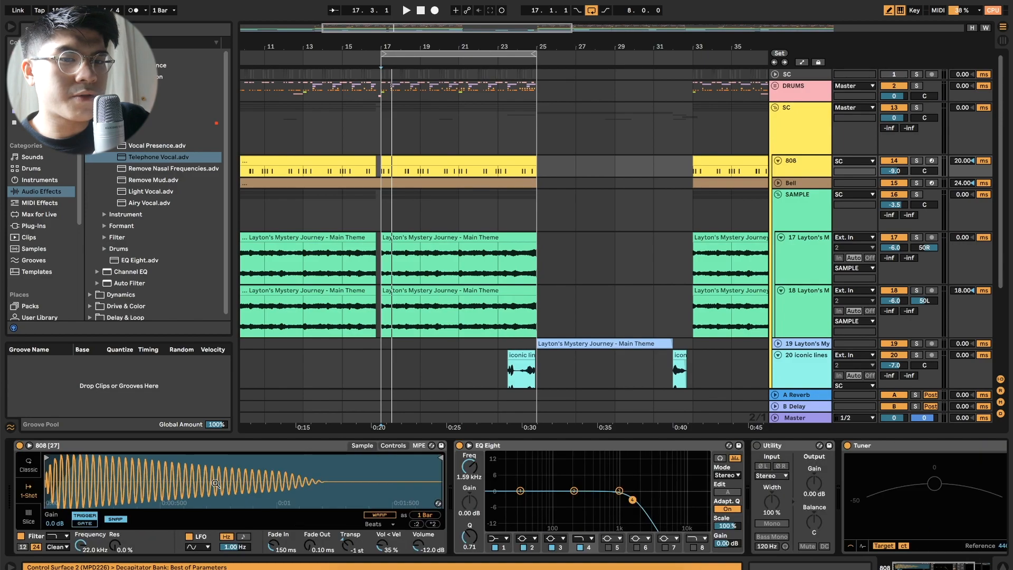
click(58, 446)
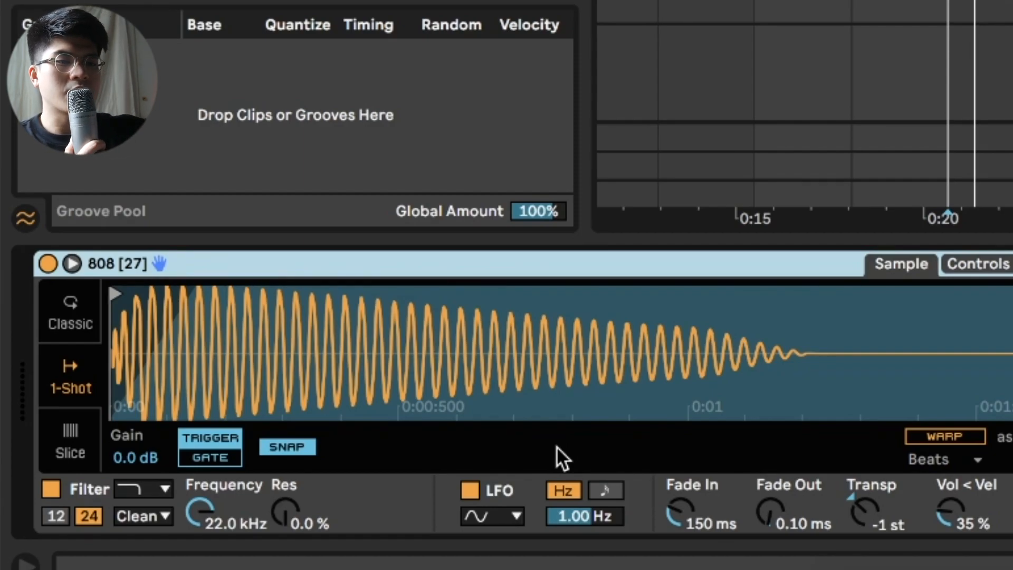
right_click(438, 267)
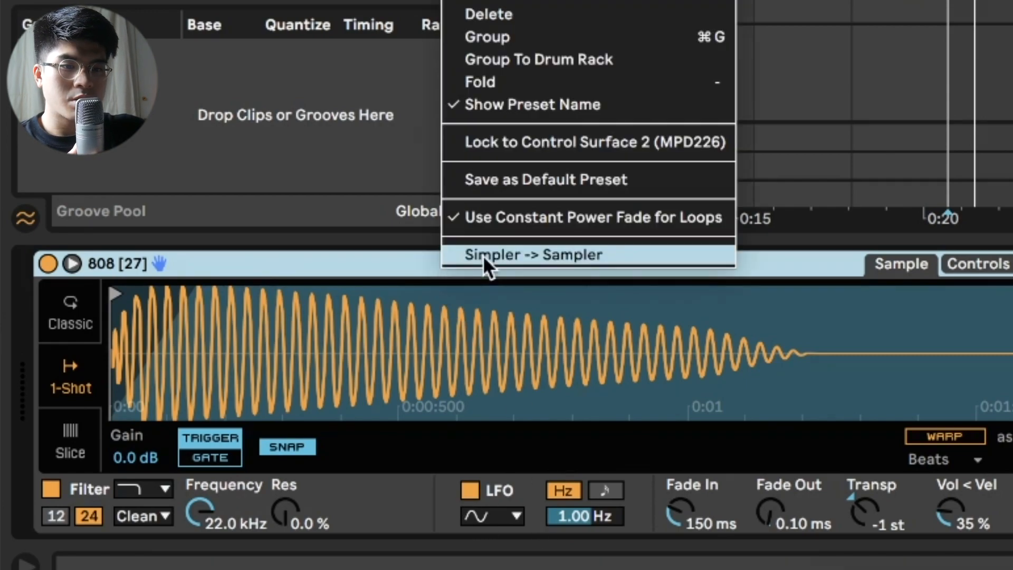
click(374, 262)
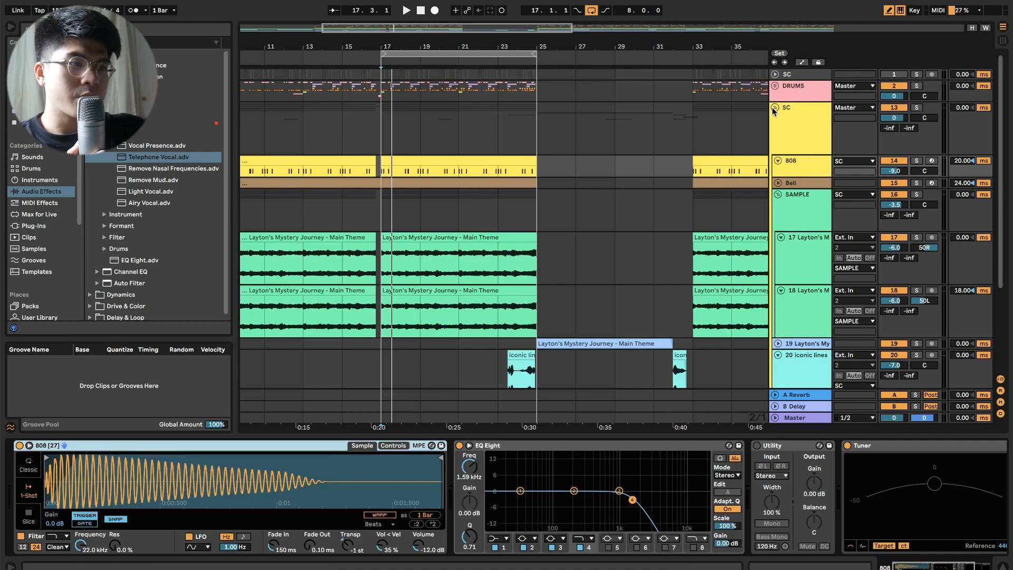
Step: Fold the SC group and insert a new audio track below the last Vocals track
click(775, 110)
right_click(801, 255)
click(825, 257)
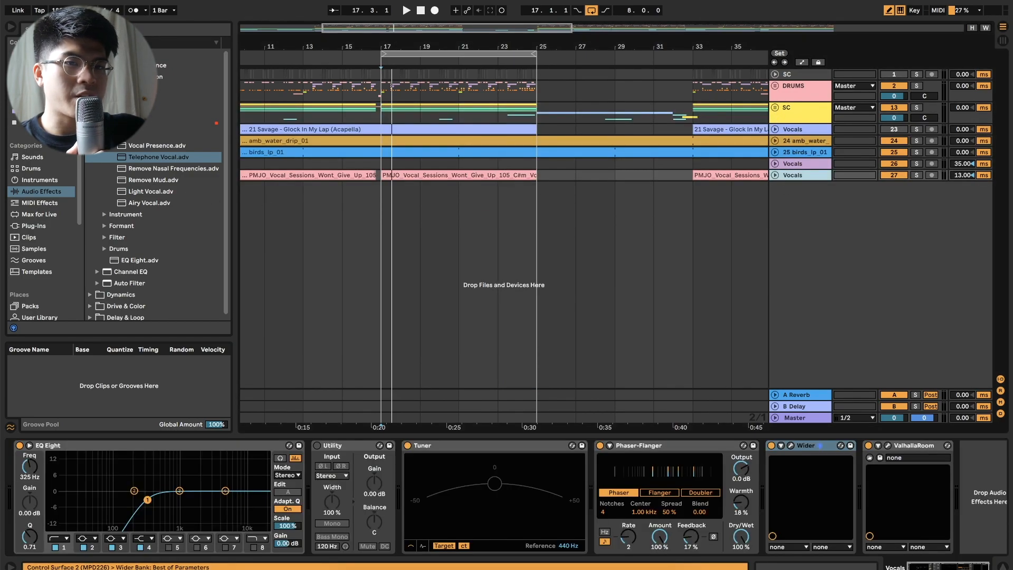
Step: Search the browser for 808 and place WONDAGURL_808_11_Bb.wav at bar 17 on the new audio track
text(808)
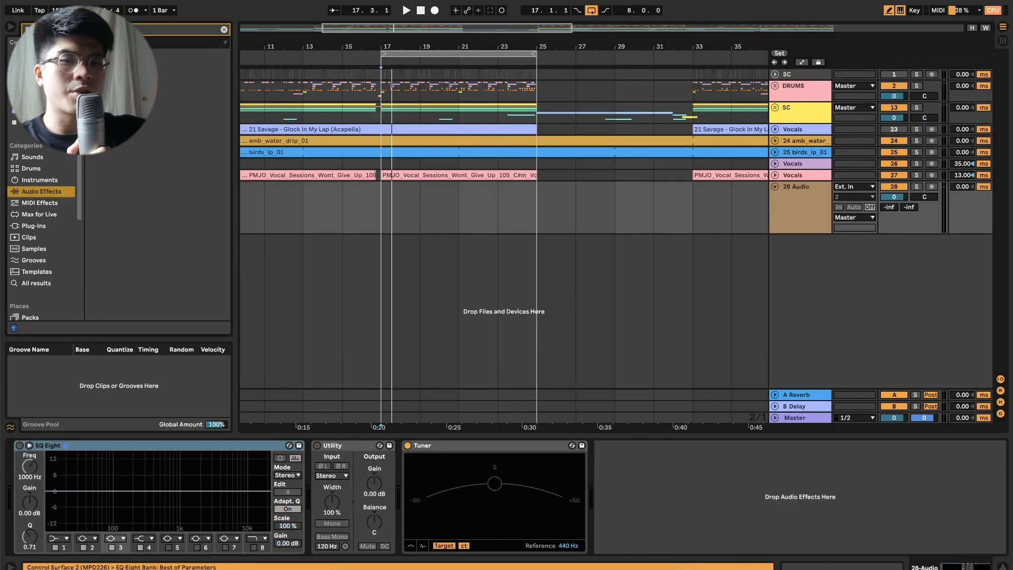
drag(141, 158, 401, 211)
drag(257, 48, 158, 158)
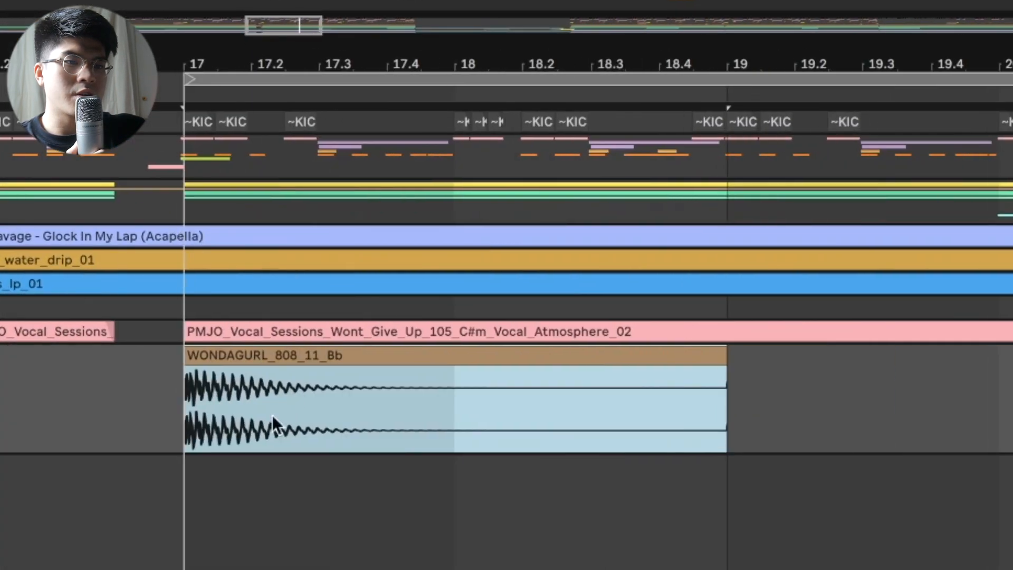
Step: Add a short fade-in to the start of the WONDAGURL_808_11_Bb clip
drag(189, 370, 218, 372)
drag(278, 33, 277, 116)
drag(119, 370, 133, 370)
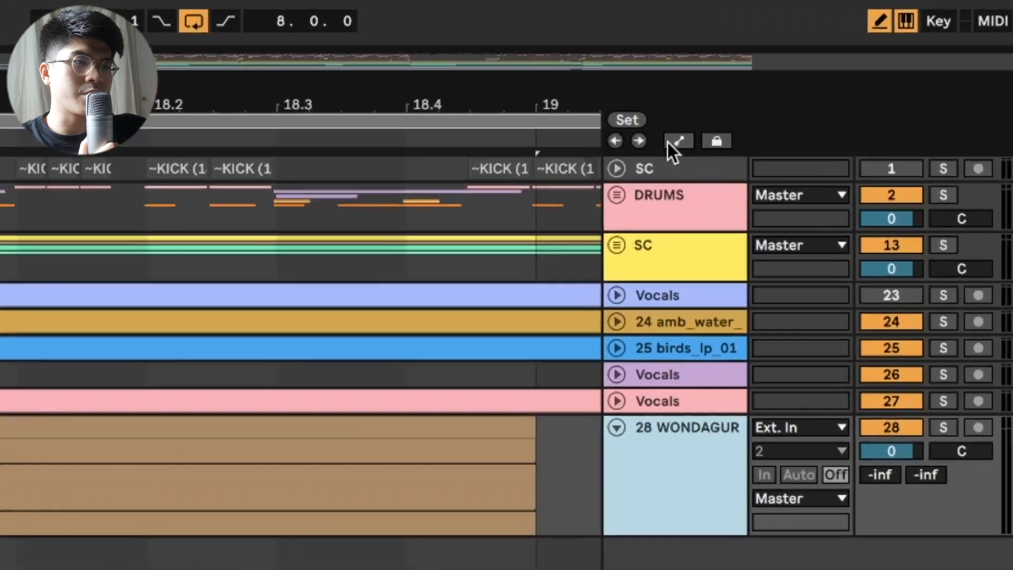
Step: Show the arrangement's automation lanes over the 808 clip, set the insert marker at bar 17, and hide the lanes again
click(802, 62)
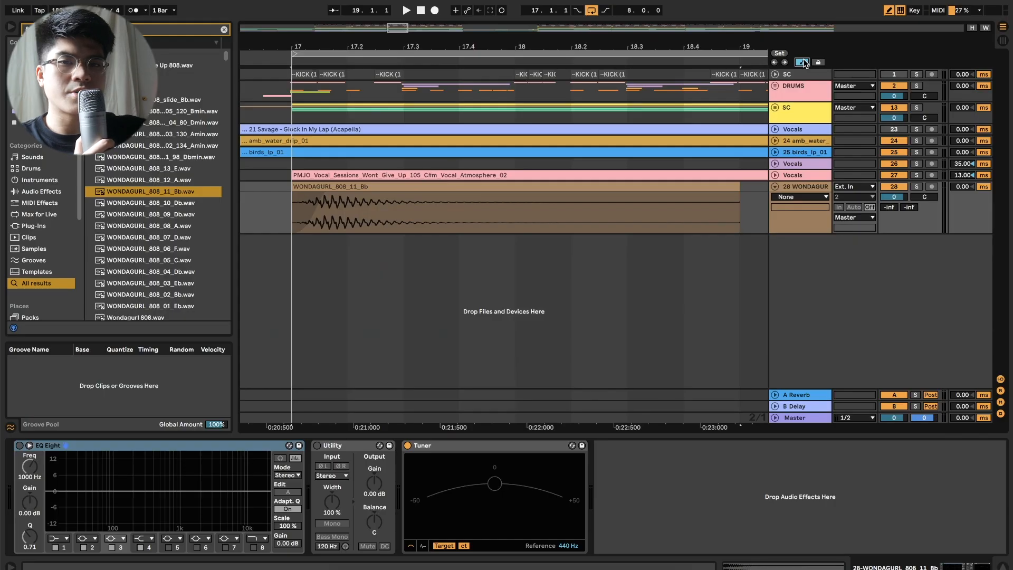
click(318, 202)
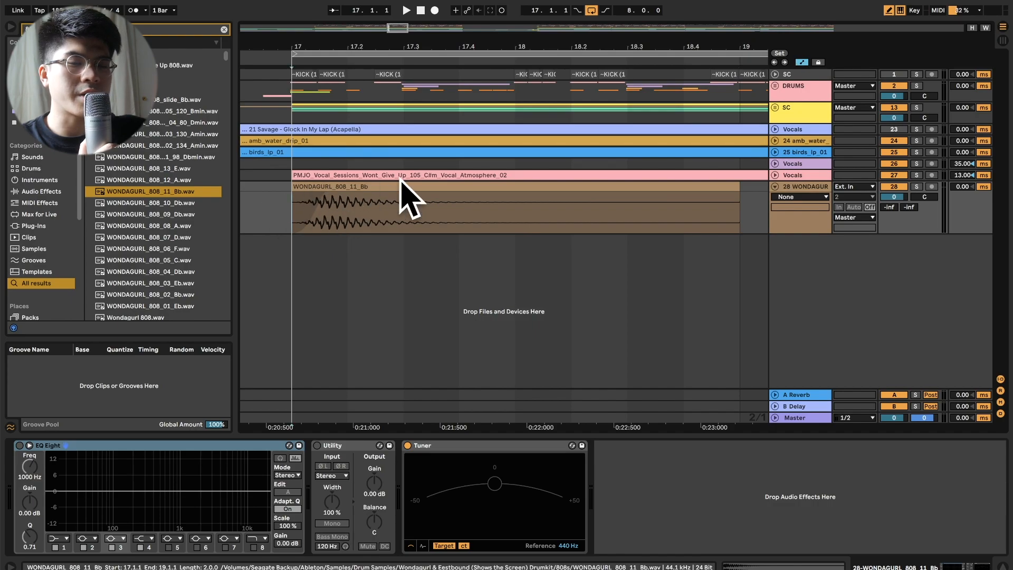
click(444, 175)
click(321, 194)
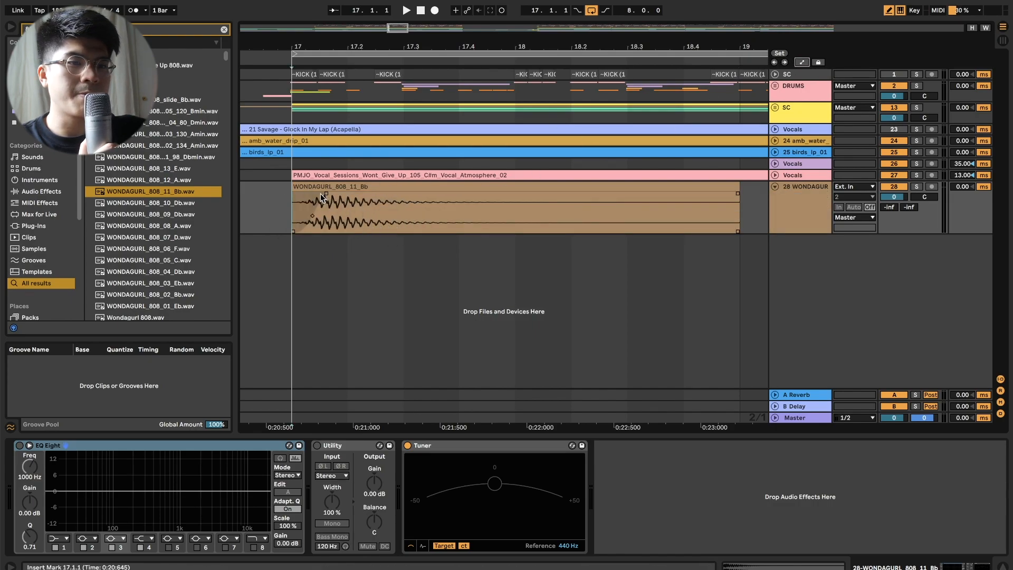
Step: Delete the WONDAGURL 808 audio track, unfold the SC group and fold the SAMPLE group inside it
click(793, 195)
key(Delete)
click(775, 109)
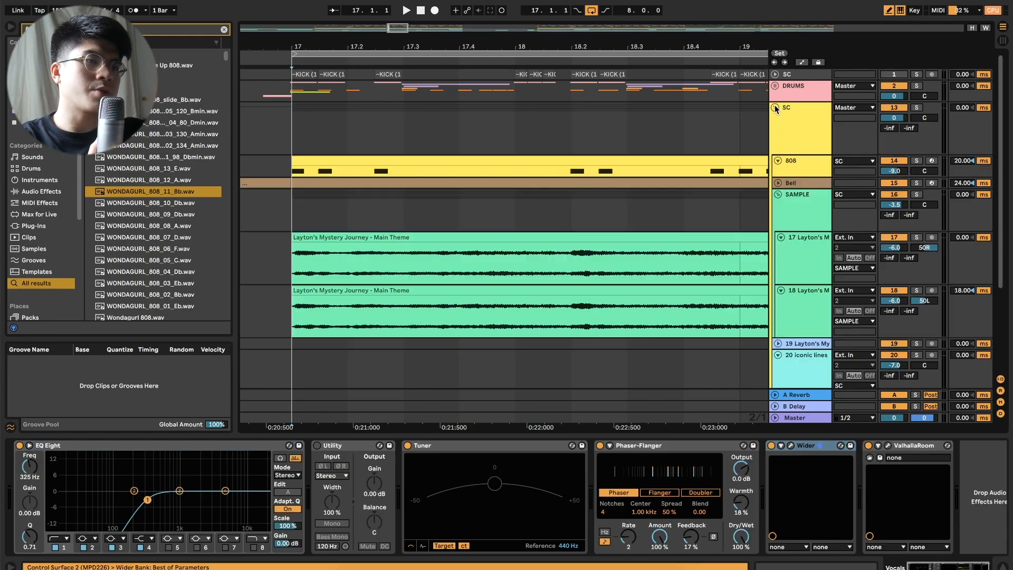
click(777, 195)
Step: Examine the Decapitator settings on the 808 track and close the plugin window
click(789, 167)
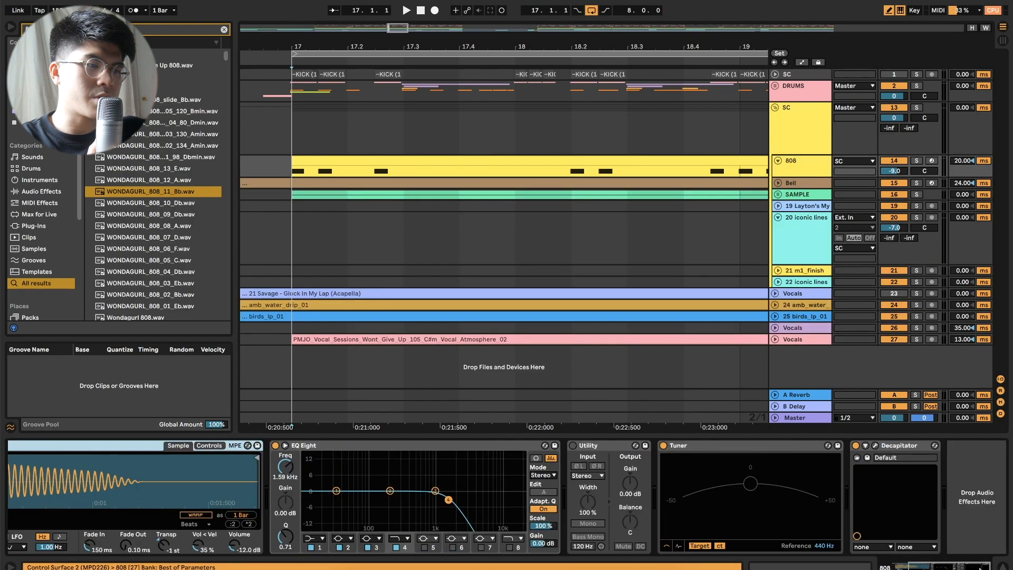
click(876, 446)
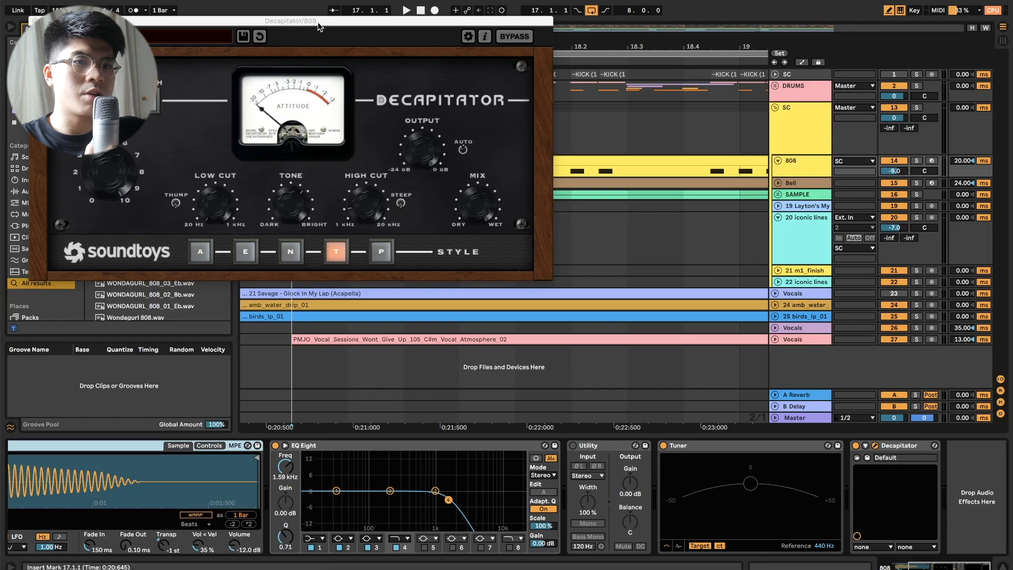
drag(327, 24, 510, 138)
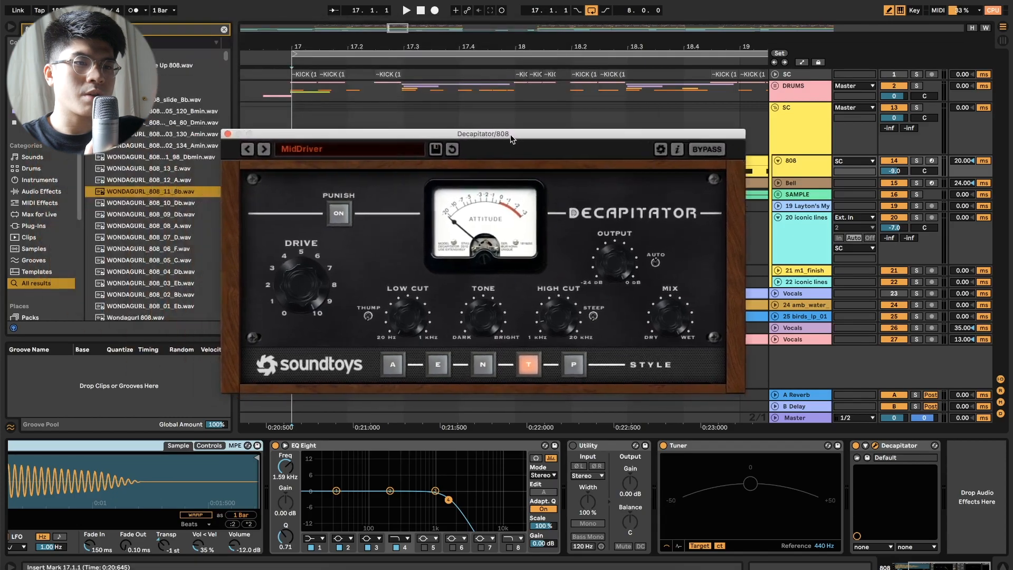
click(228, 135)
Step: Unfold the Bell track, show its device chain and solo it
click(777, 183)
click(793, 188)
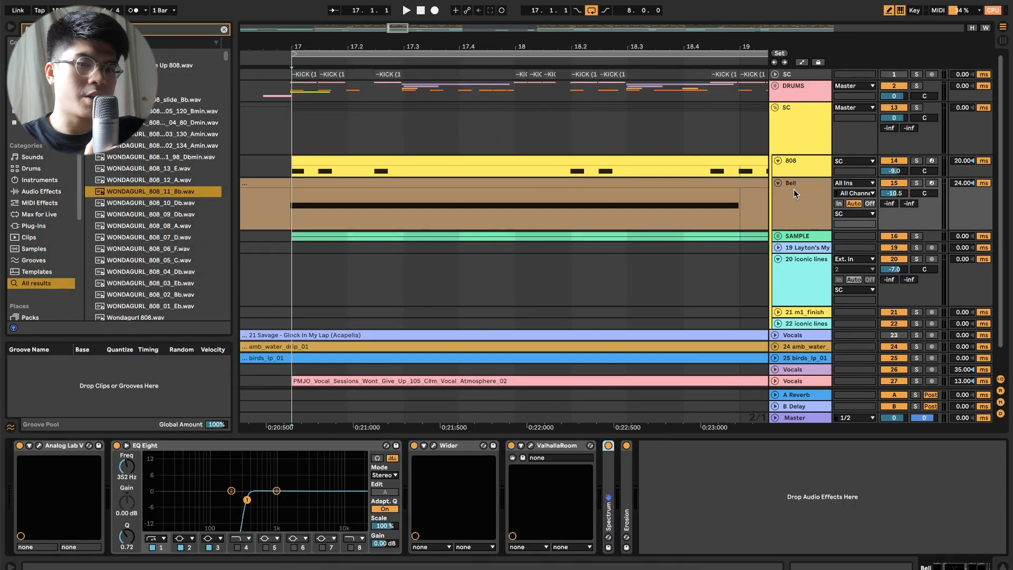
click(917, 183)
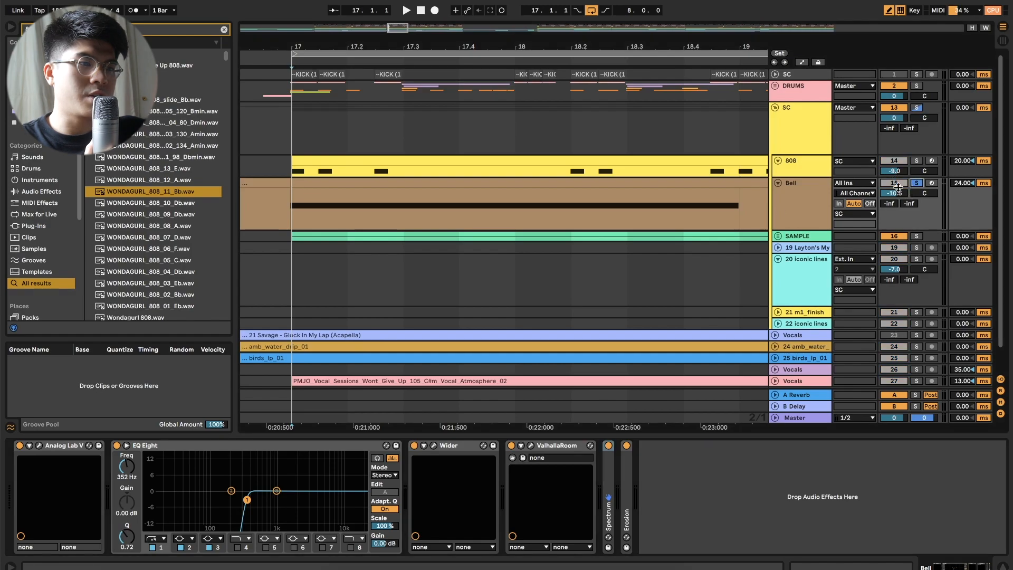
Step: View the Bell track's Crystal Bells preset in Analog Lab V and play back the Bell clip around bar 17
click(341, 184)
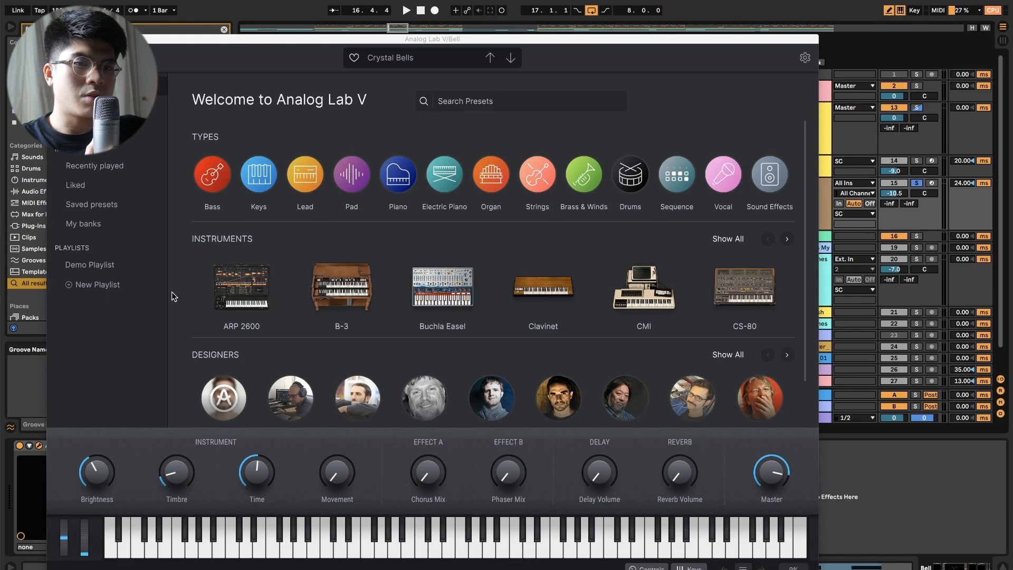
click(401, 58)
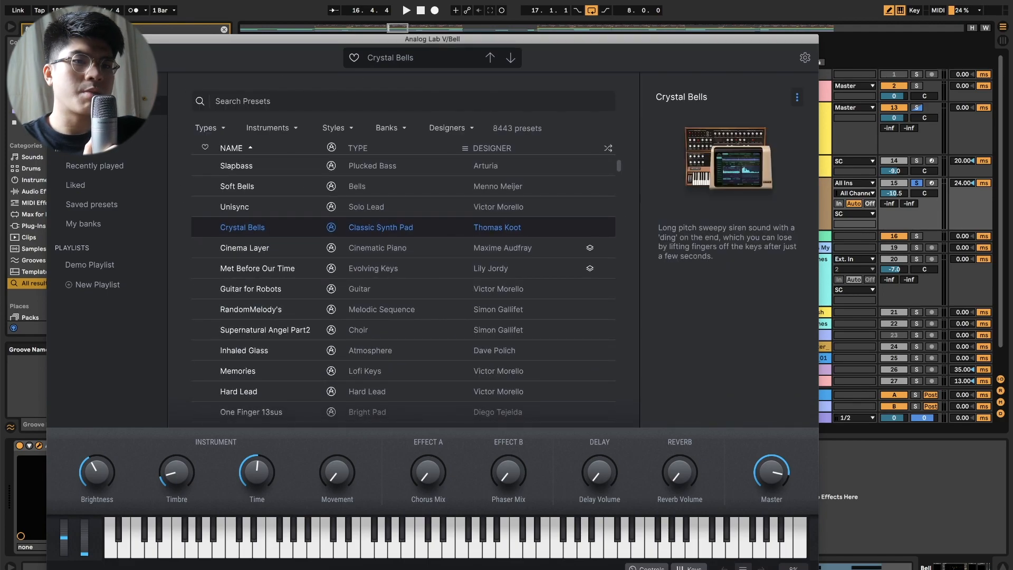
click(53, 39)
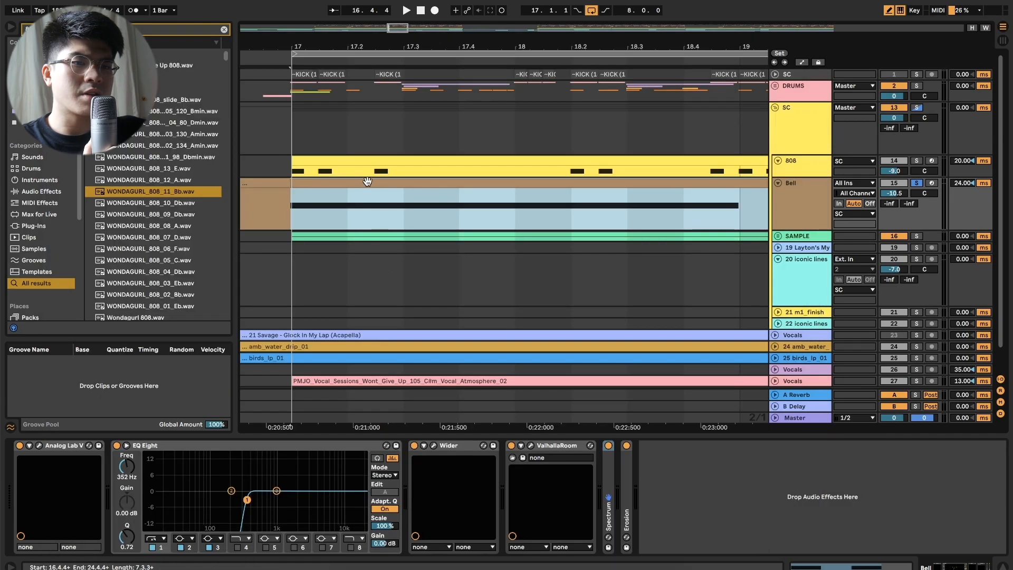
key(space)
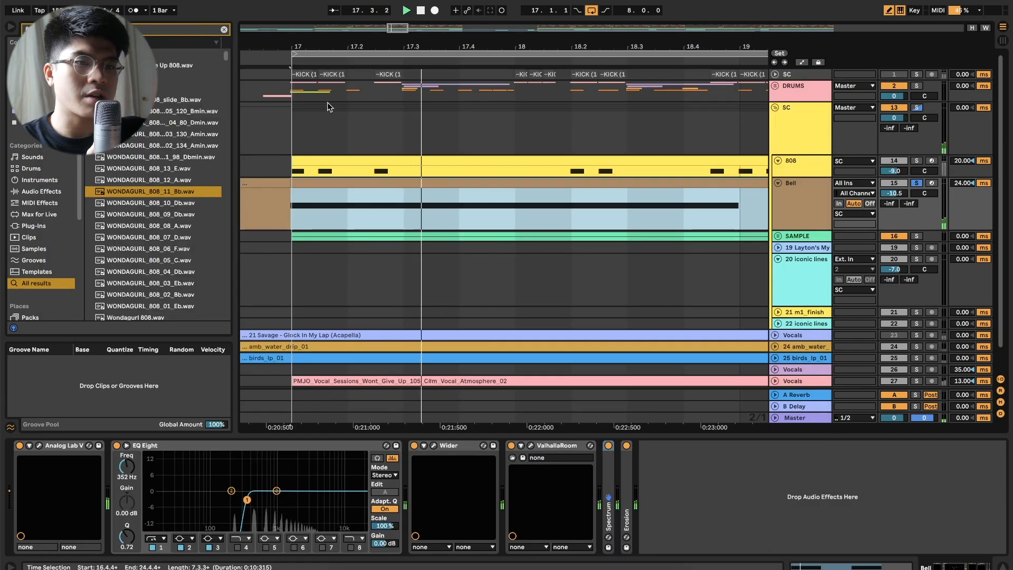
drag(394, 32, 393, 29)
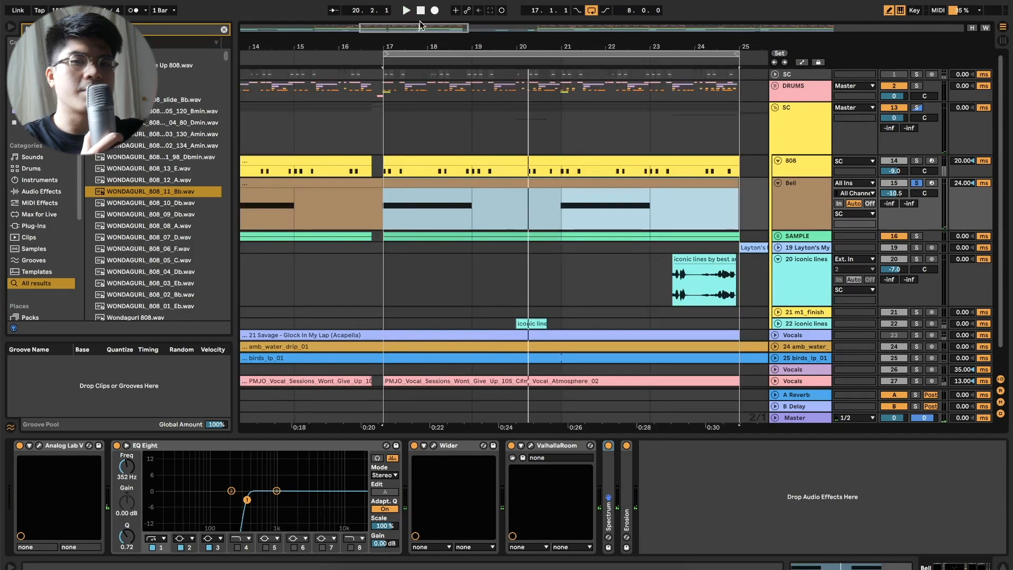
Step: Examine the Wider and ValhallaRoom plugin settings on the Bell track
click(535, 449)
double_click(561, 447)
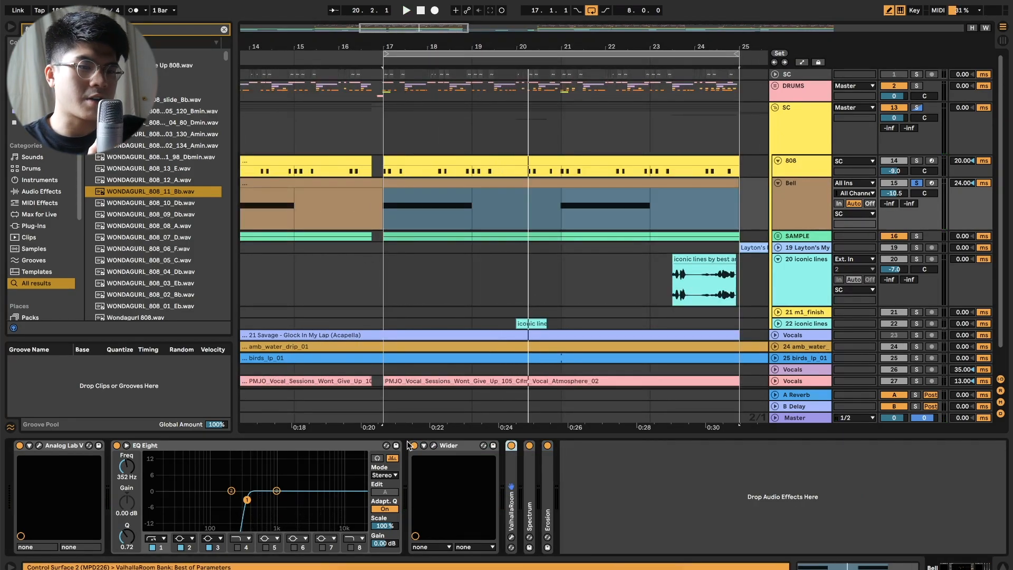
click(433, 446)
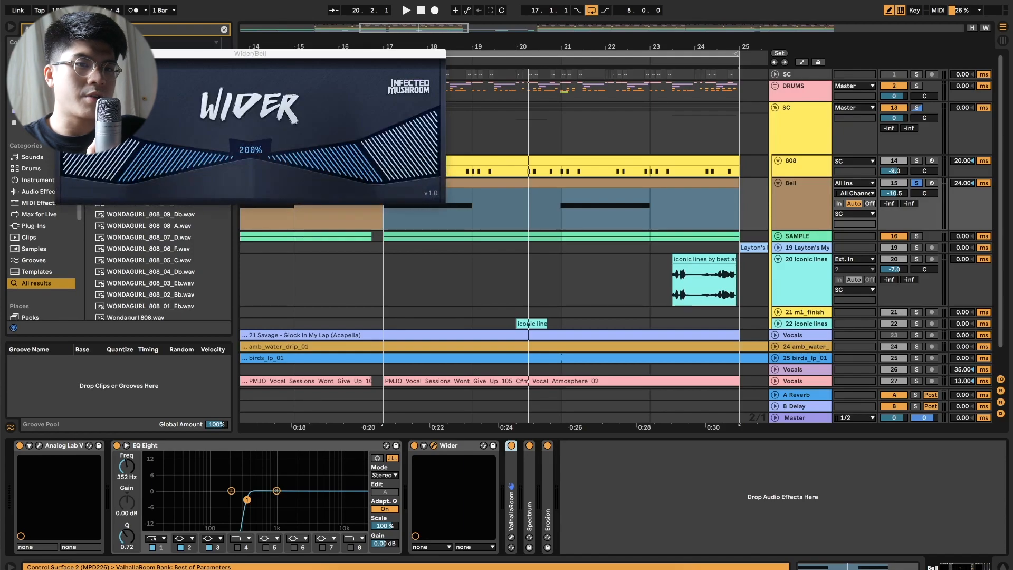
click(60, 53)
double_click(511, 469)
click(531, 446)
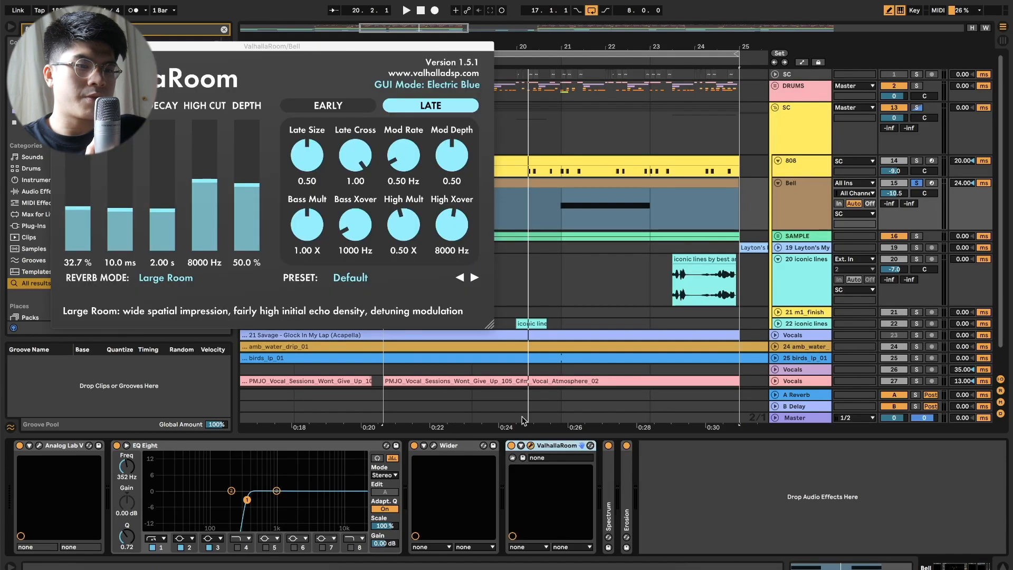
Step: Expand the Spectrum and Erosion devices on the Bell track and play the Bell clip to examine its frequency peaks
double_click(610, 491)
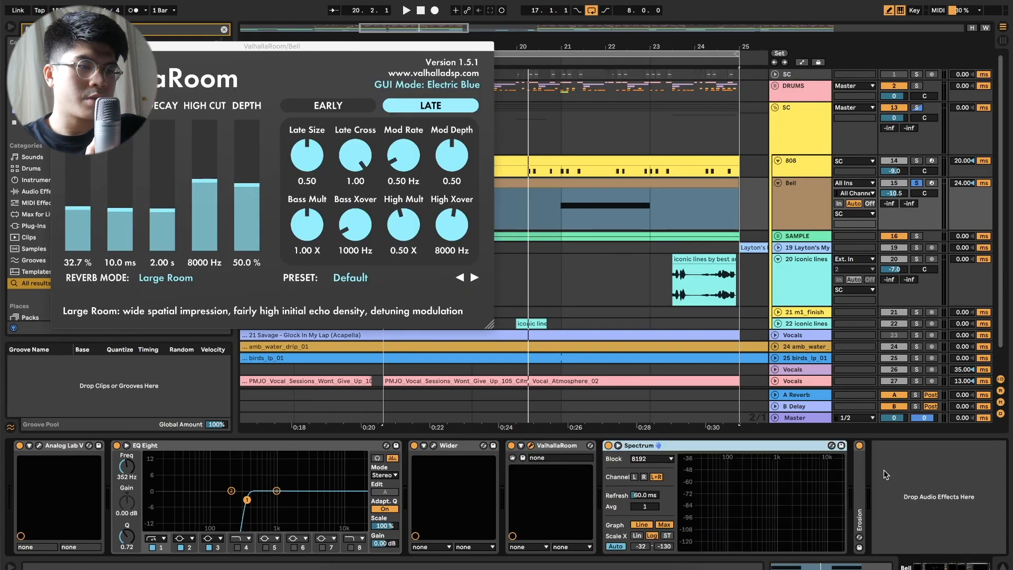
double_click(861, 477)
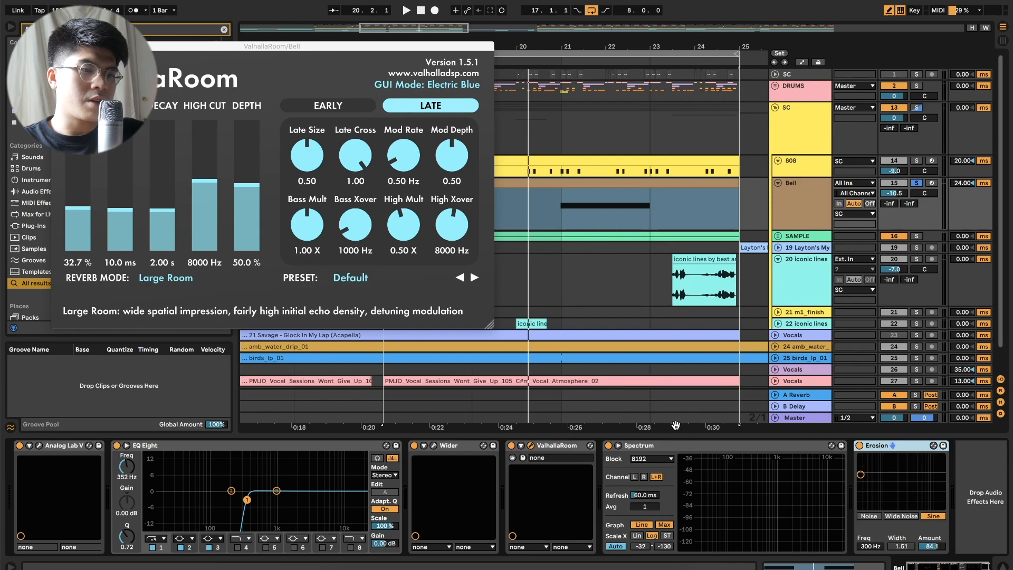
click(580, 186)
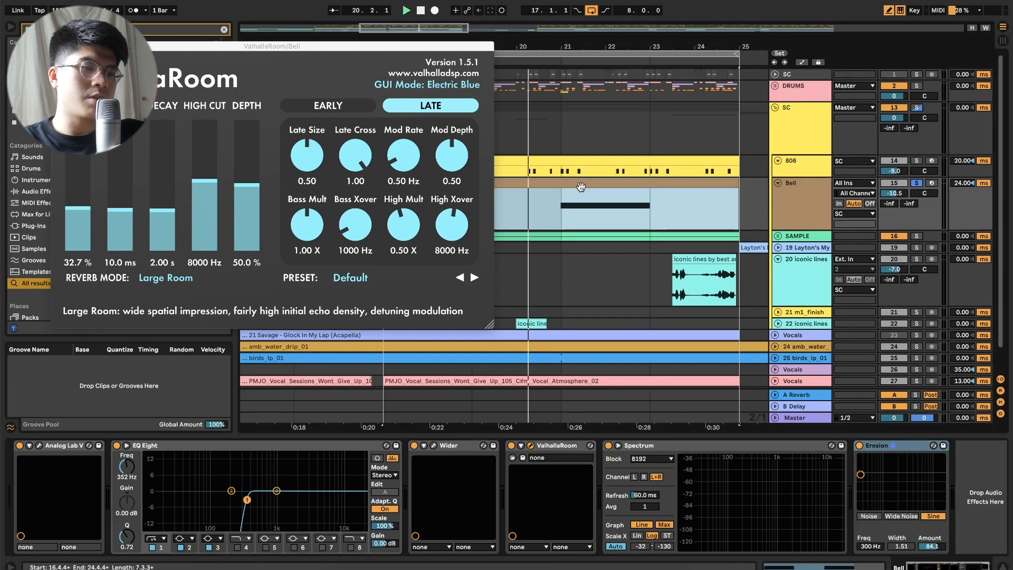
key(space)
mouse_move(750, 459)
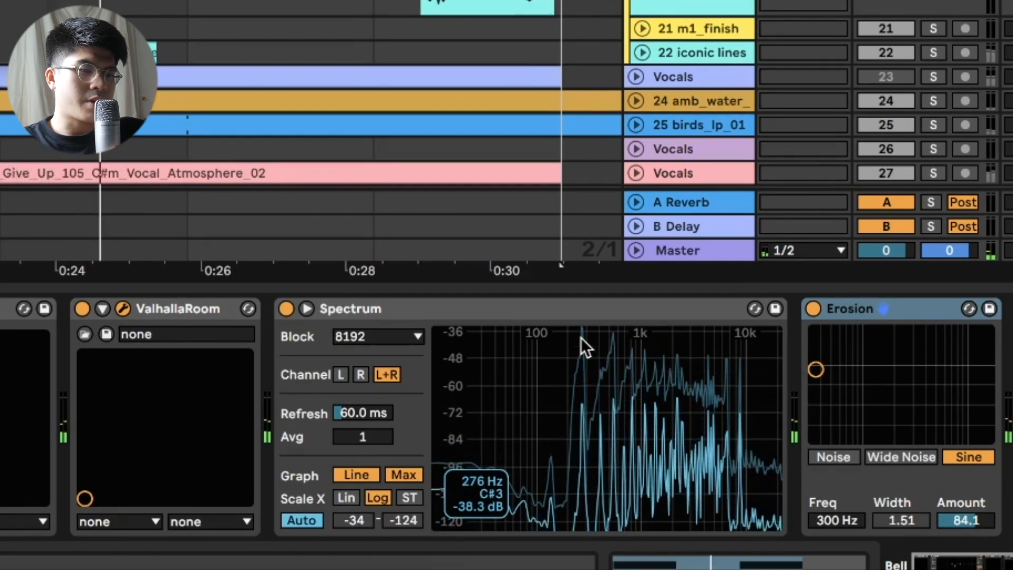
Step: Set the Erosion frequency to 571 Hz, matching a peak in the Bell's spectrum
click(838, 523)
mouse_move(613, 359)
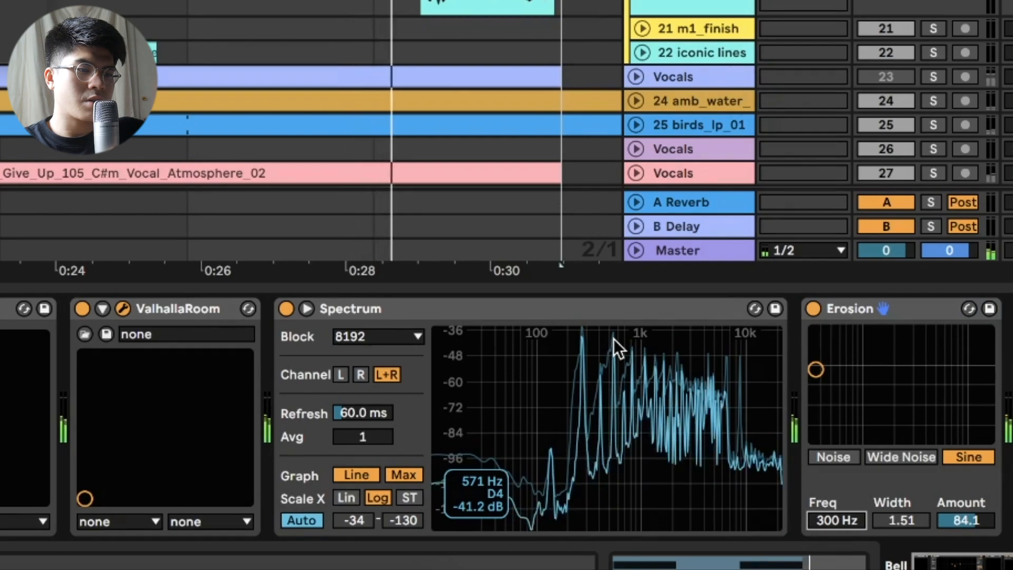
text(571)
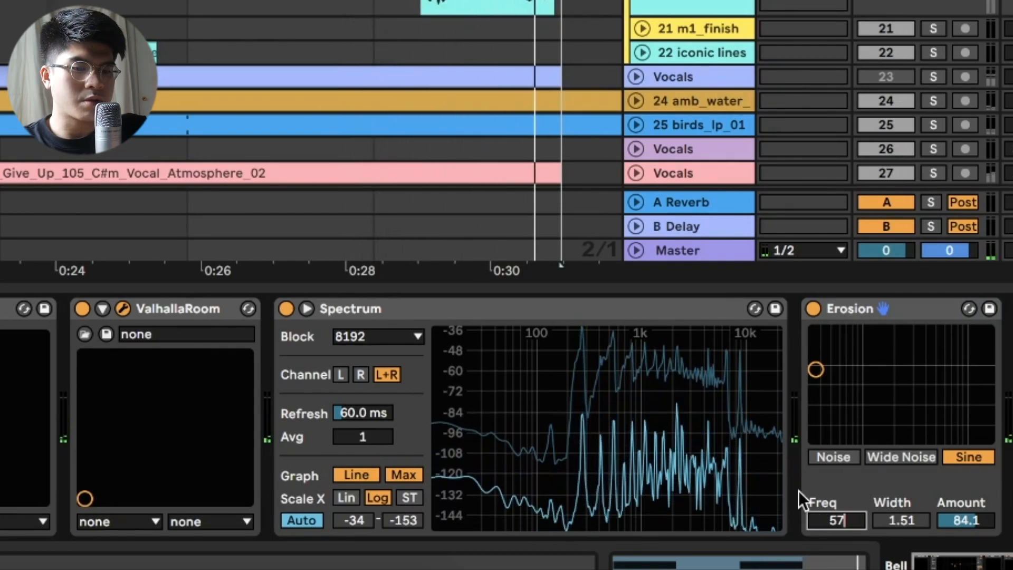
key(Return)
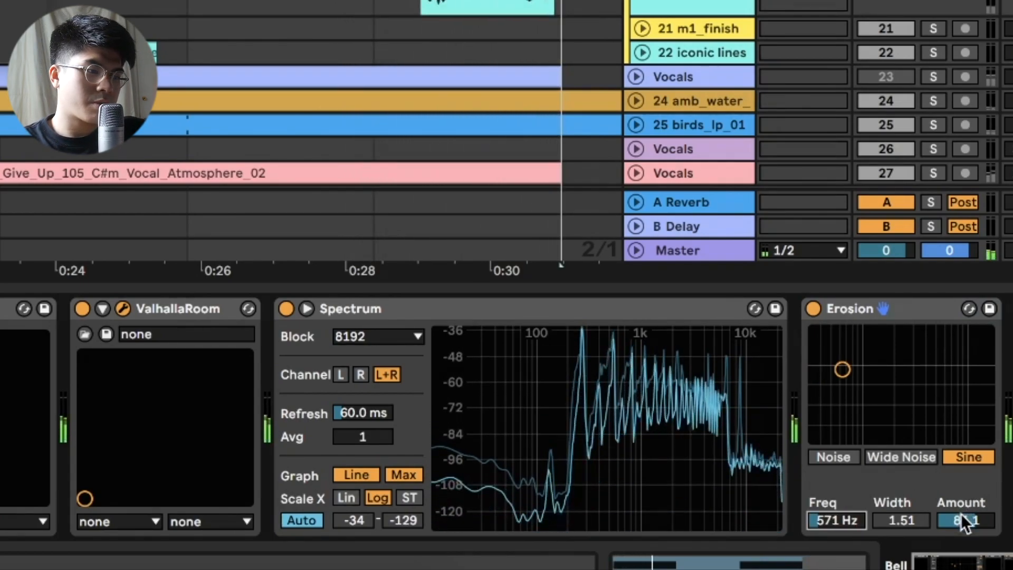
Step: Raise the Erosion amount to 106 and set its frequency to 525 Hz while the Bell clip plays
drag(960, 515, 960, 496)
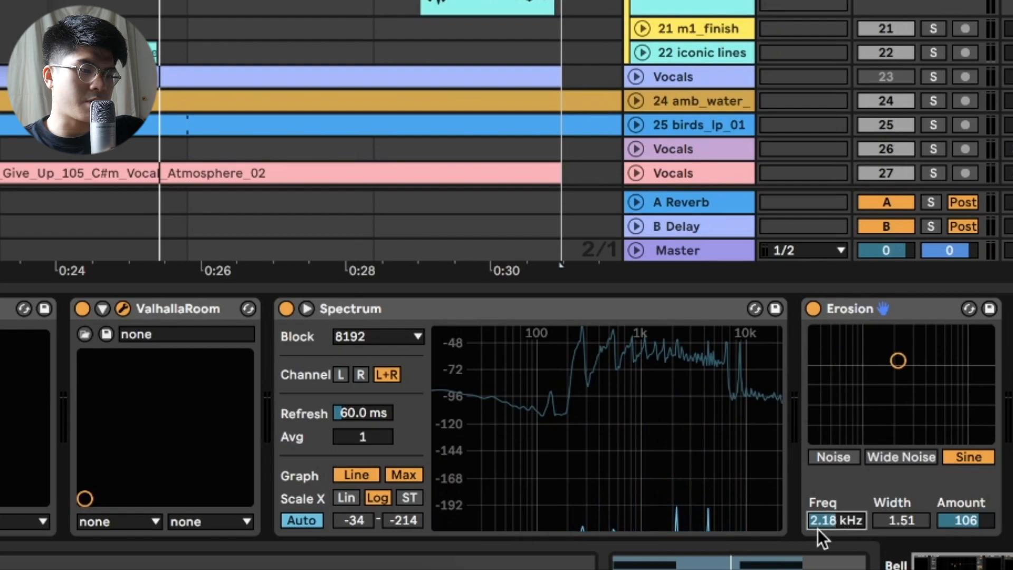
key(space)
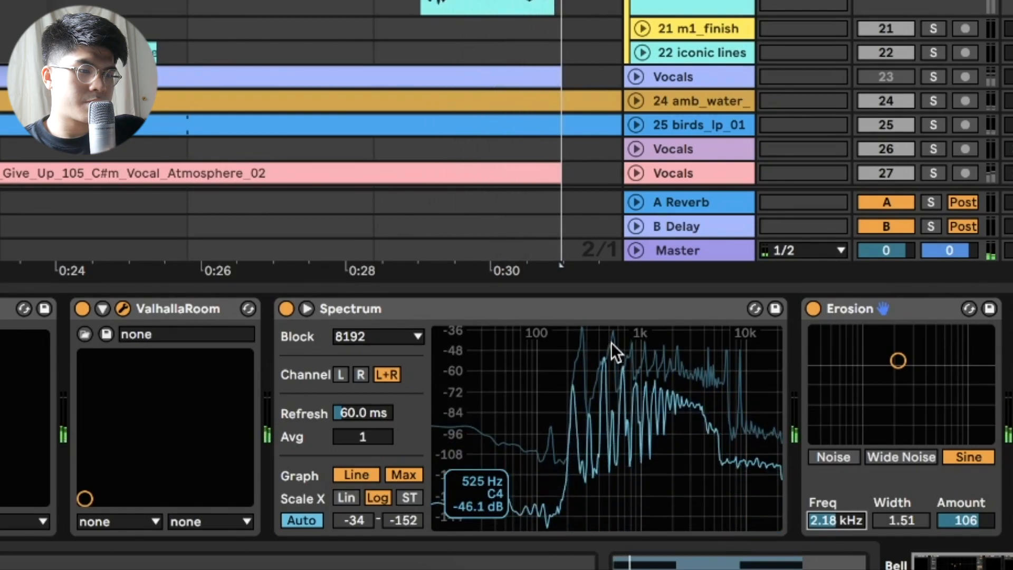
text(53)
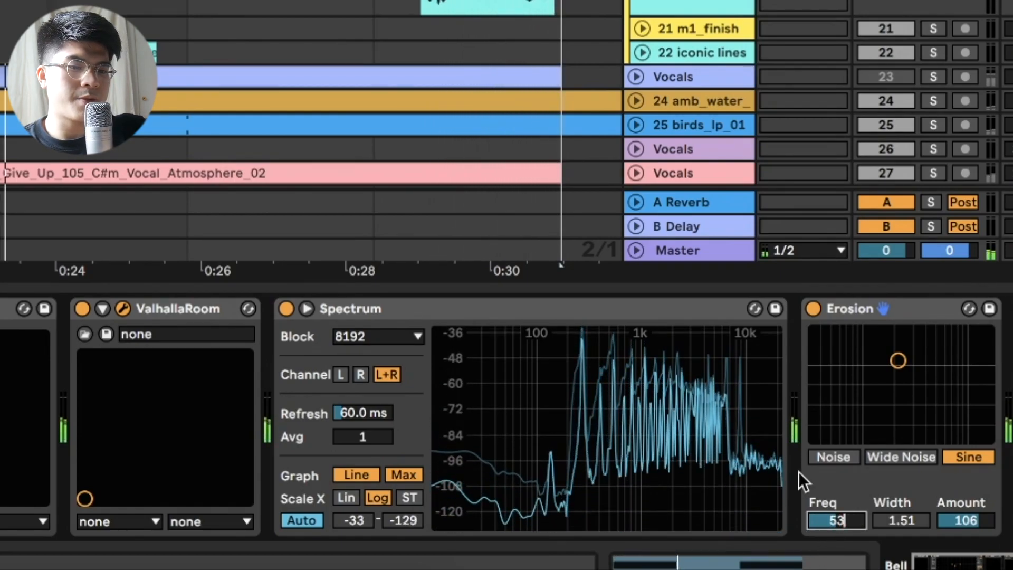
key(BackSpace)
text(25)
key(Return)
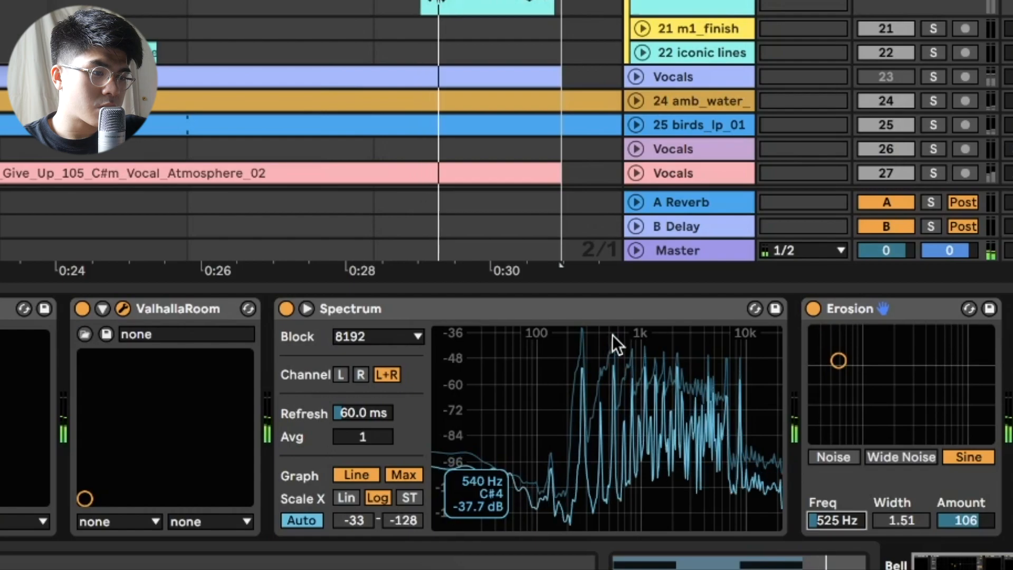
Step: Stop playback and check the MIDI notes of the 808 clip starting at bar 17
click(602, 271)
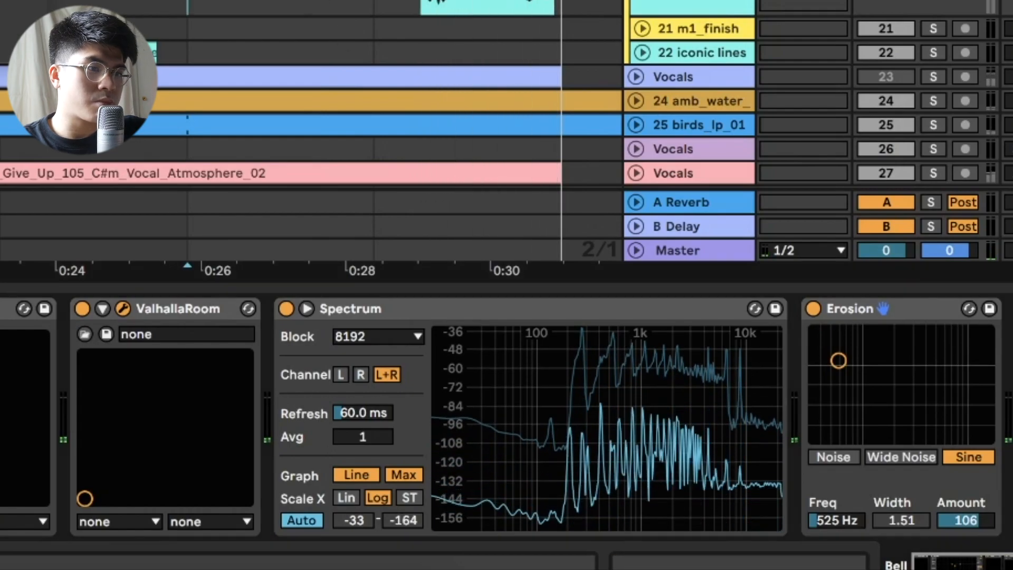
key(space)
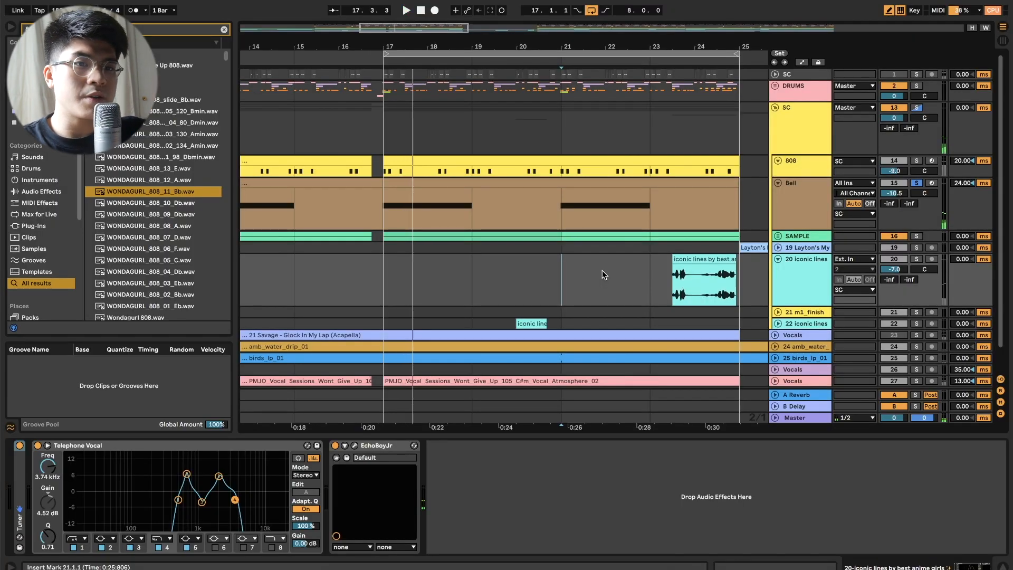
click(793, 172)
double_click(546, 158)
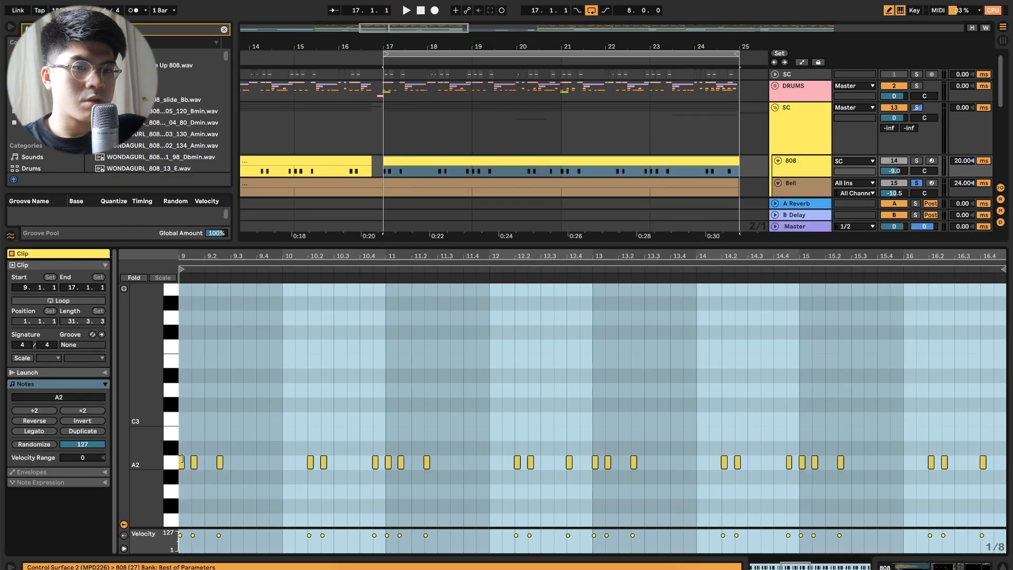
key(super+alt+l)
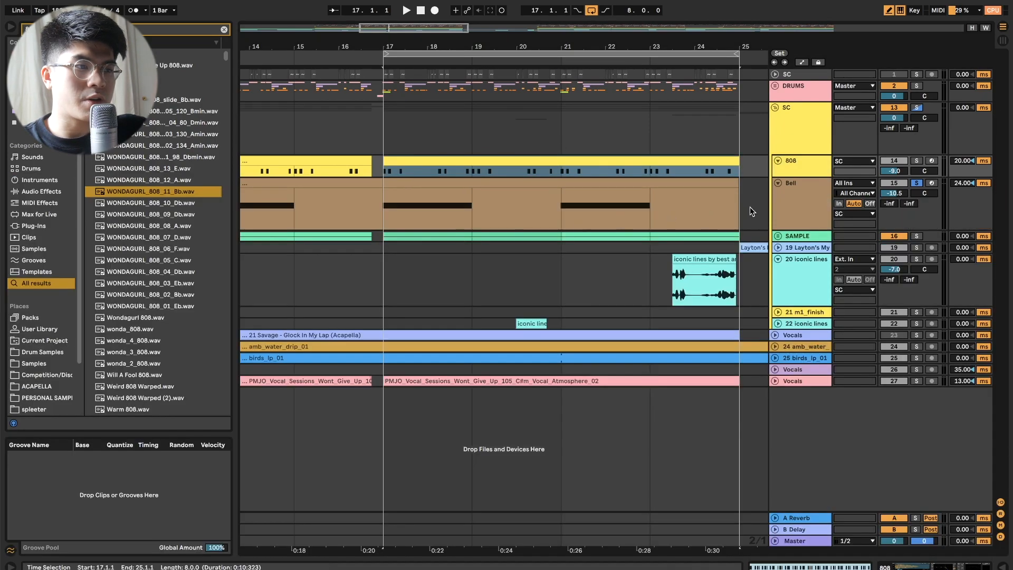
Step: Return to the Bell track's devices and set the Erosion frequency to 444 Hz
double_click(809, 192)
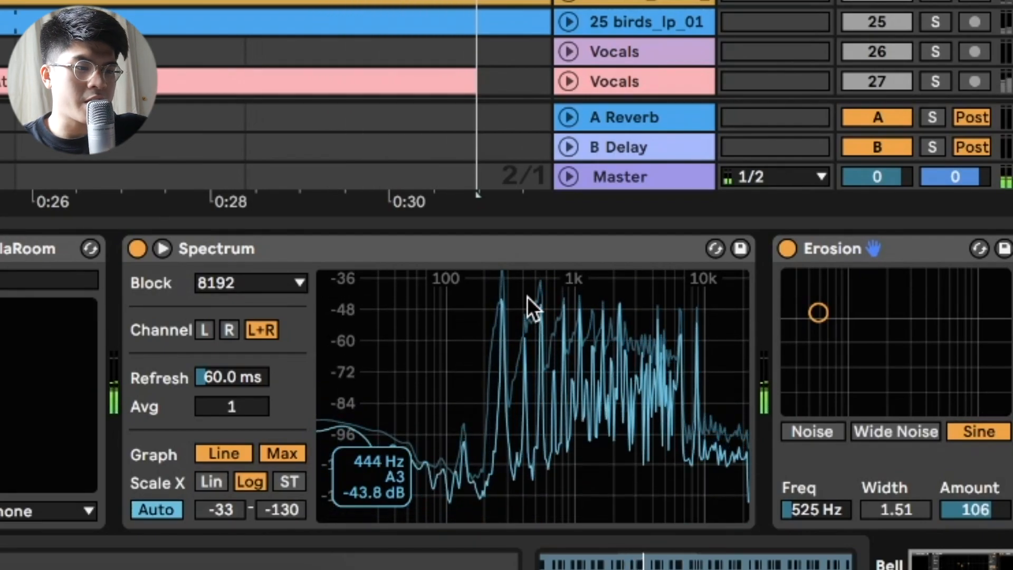
click(812, 511)
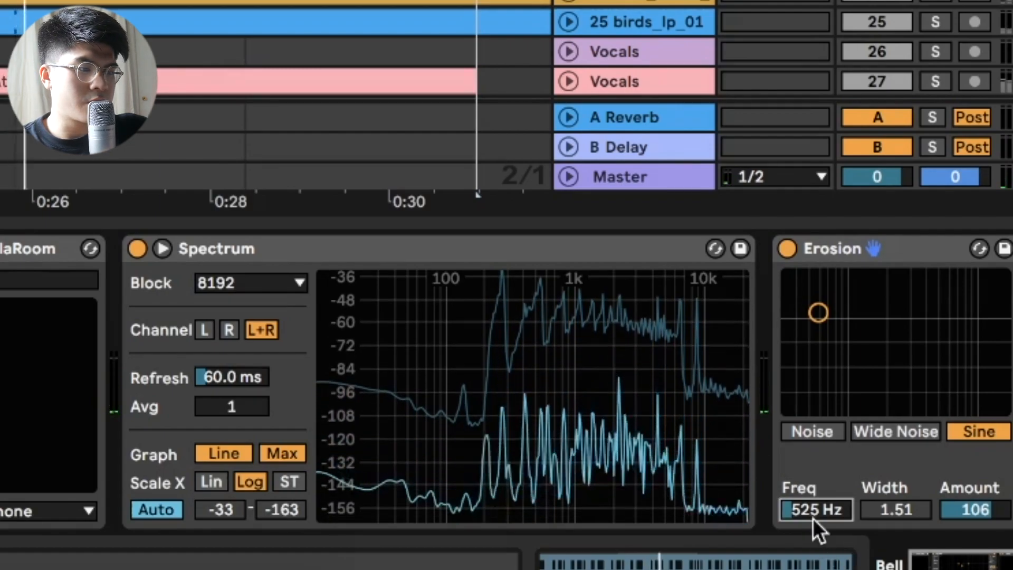
text(444)
key(Return)
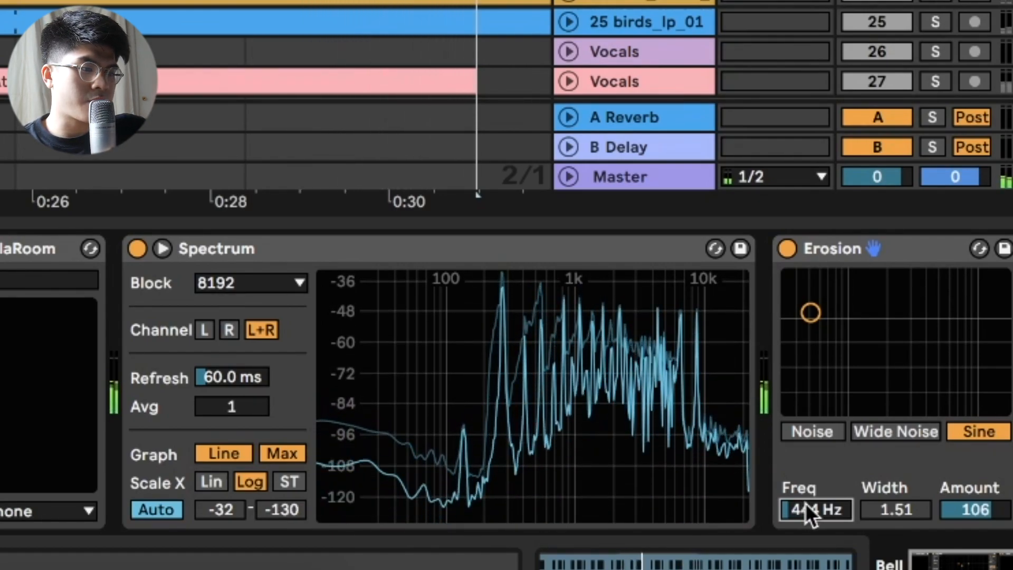
Step: Set the Bell's Erosion frequency to 867 Hz and close the ValhallaRoom window
text(867)
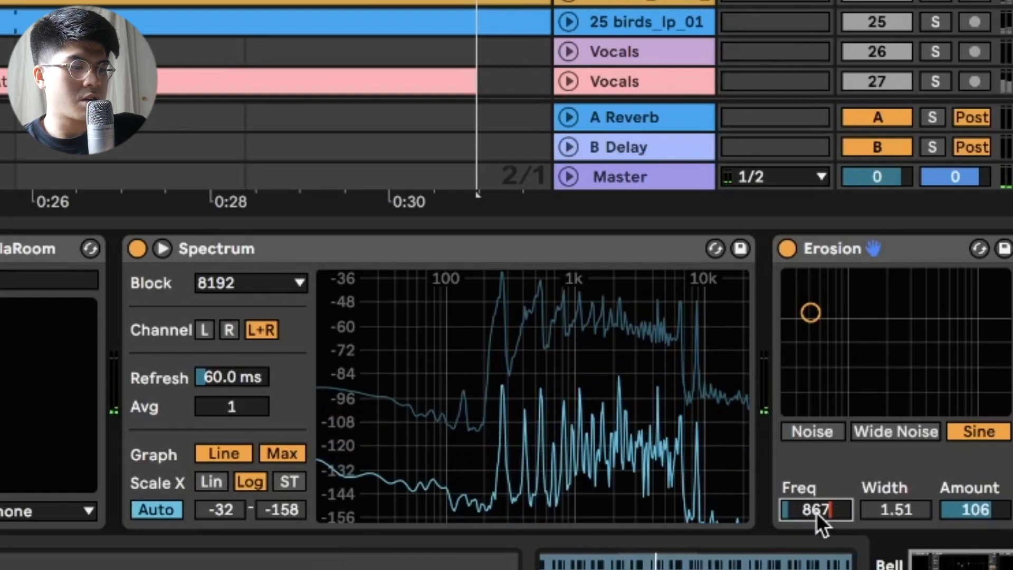
key(Return)
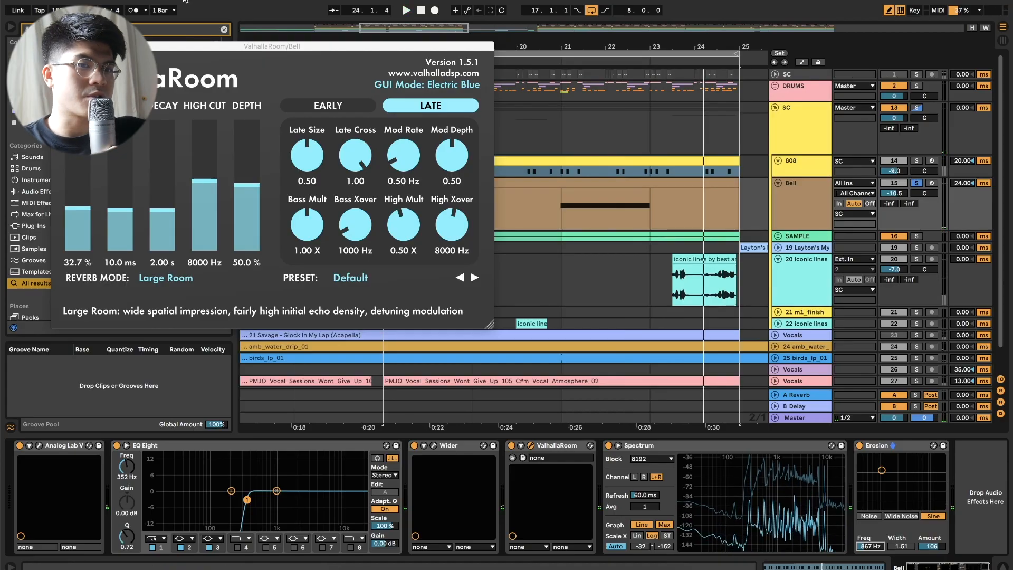
click(58, 46)
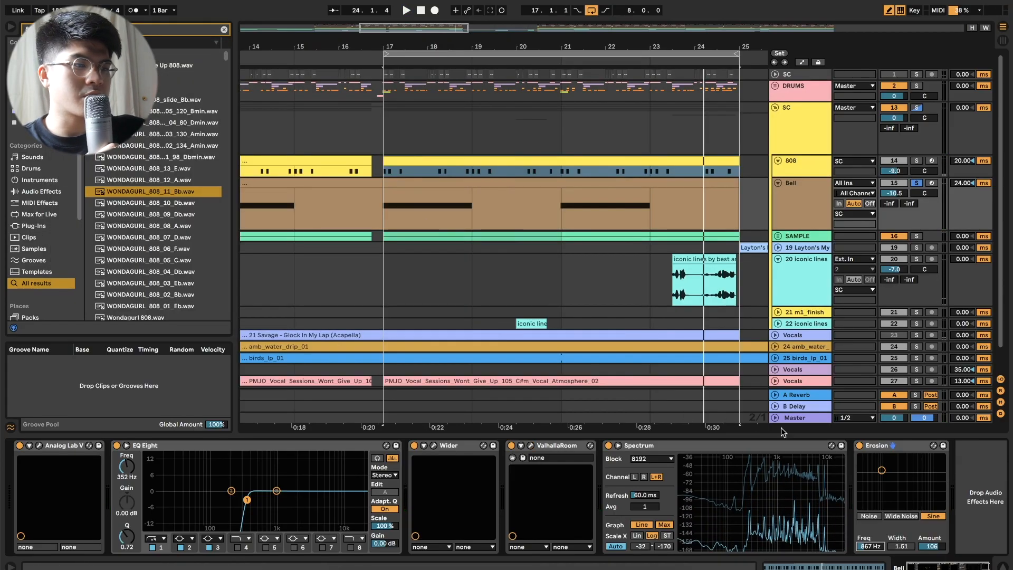
Step: Collapse the Bell's Spectrum device and inspect the SAMPLE group's effects and its upper Layton's Mystery Journey clip at bar 17
double_click(727, 448)
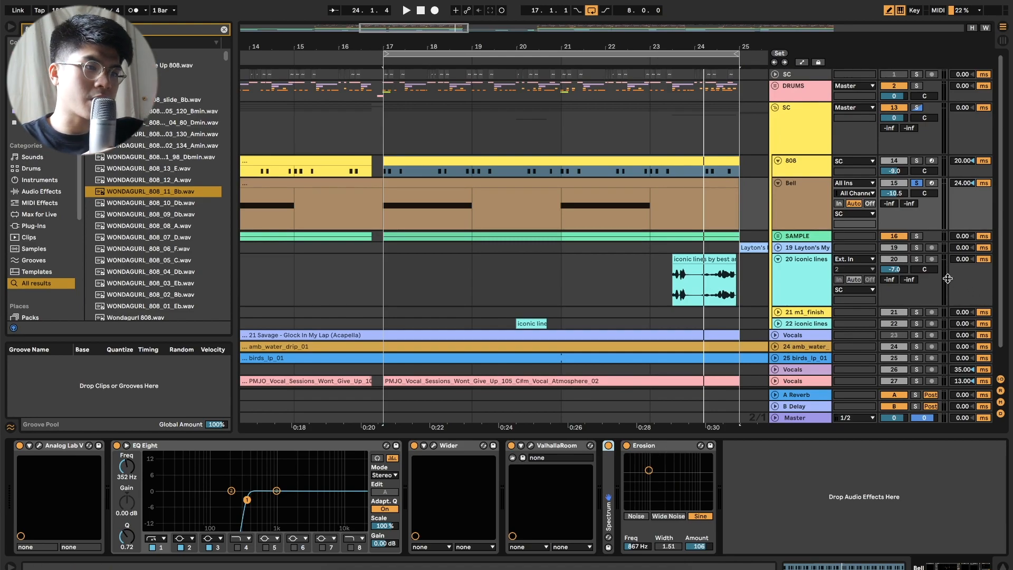
double_click(787, 237)
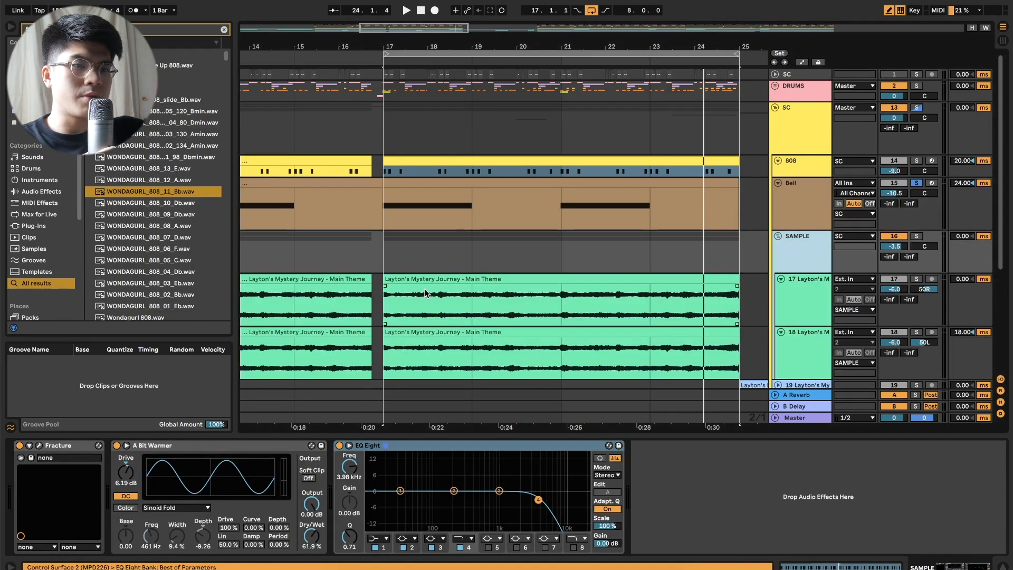
double_click(425, 294)
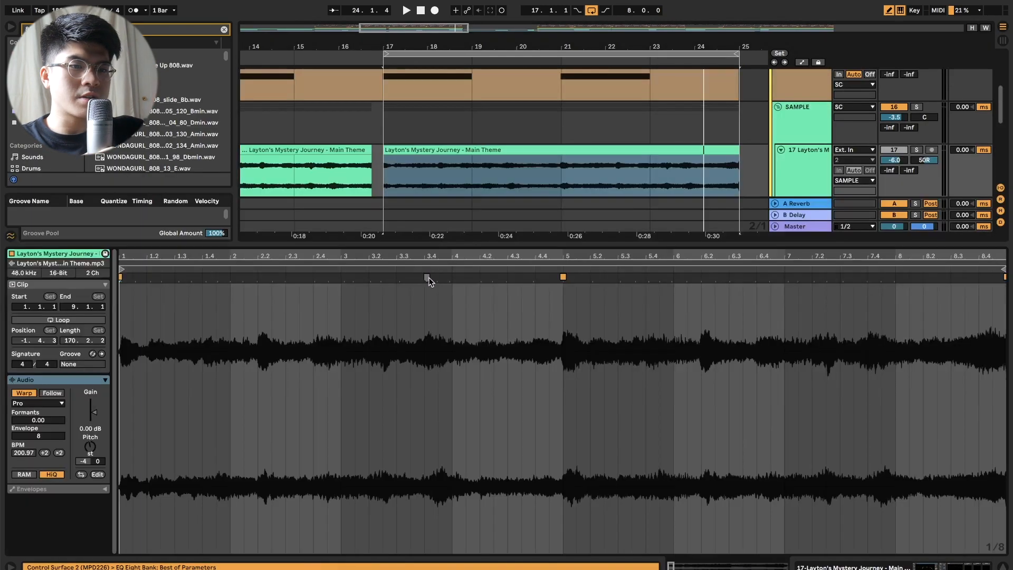
key(alt+super+l)
click(420, 238)
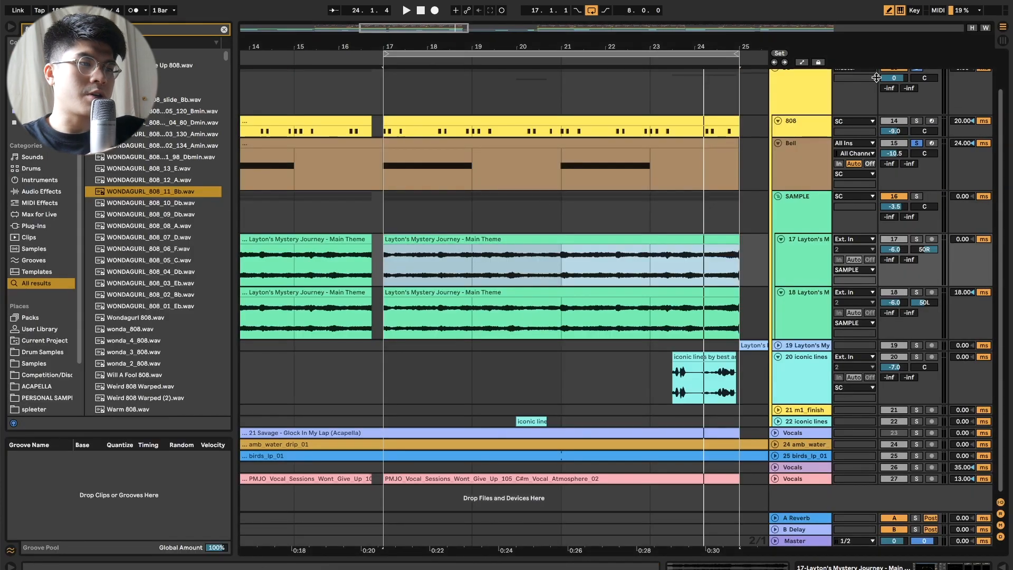
Step: Unsolo the Bell track, play the SAMPLE layers from bar 17 and fold the SAMPLE group
click(913, 145)
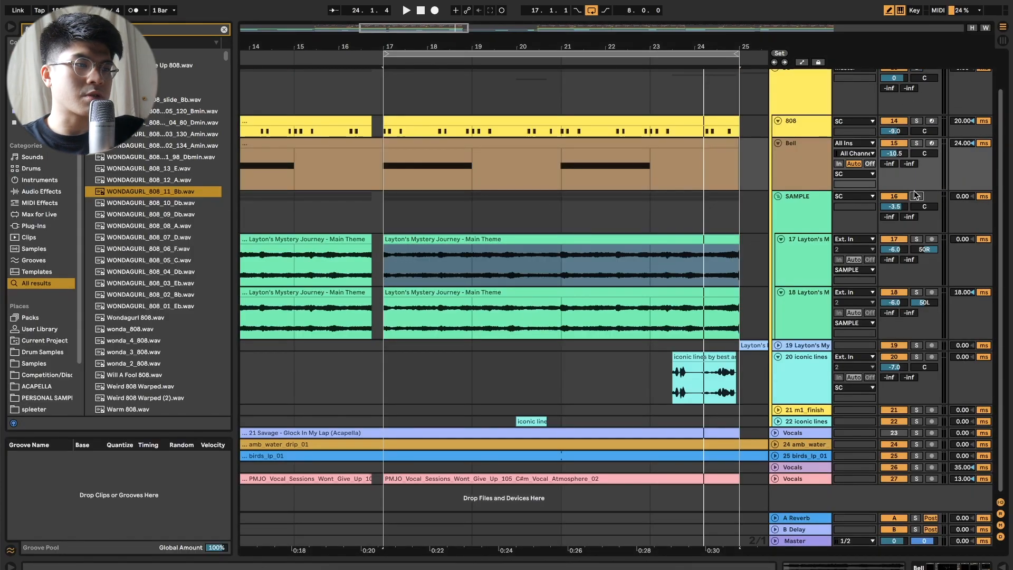
click(511, 237)
key(space)
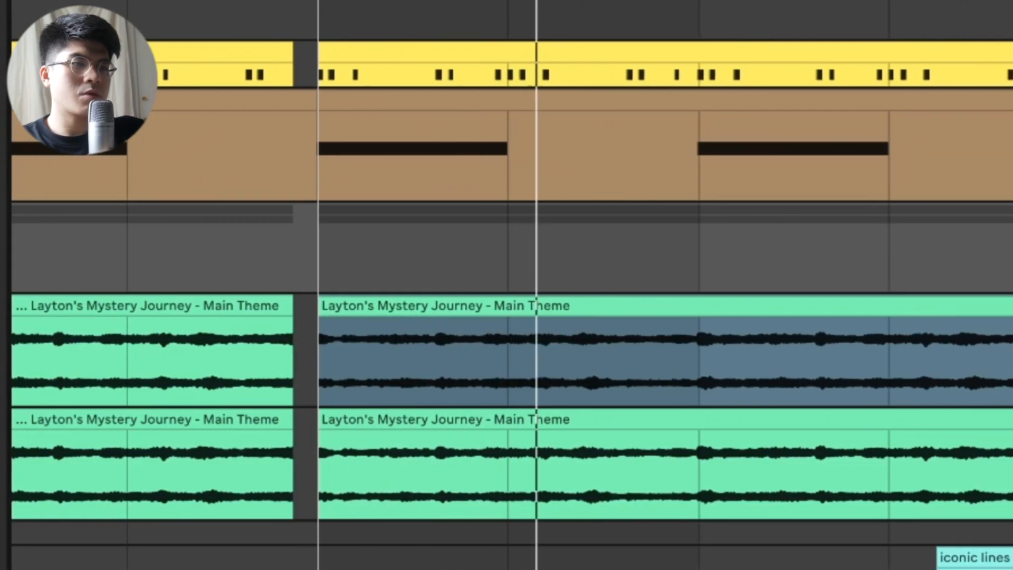
key(u)
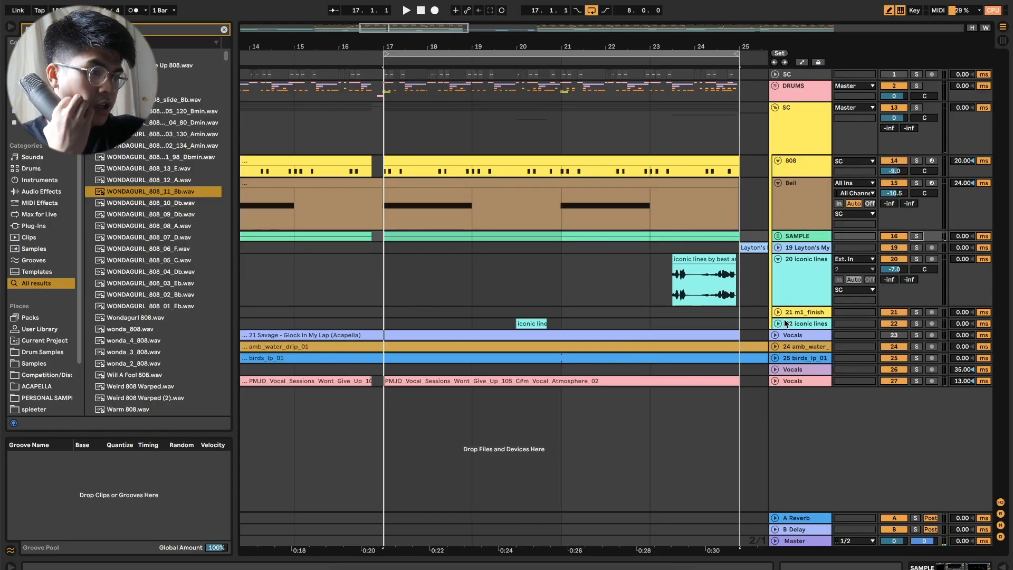
Step: Unfold track 22, audition the iconic lines vocal clips on tracks 22 and 20, and fold both tracks
click(779, 322)
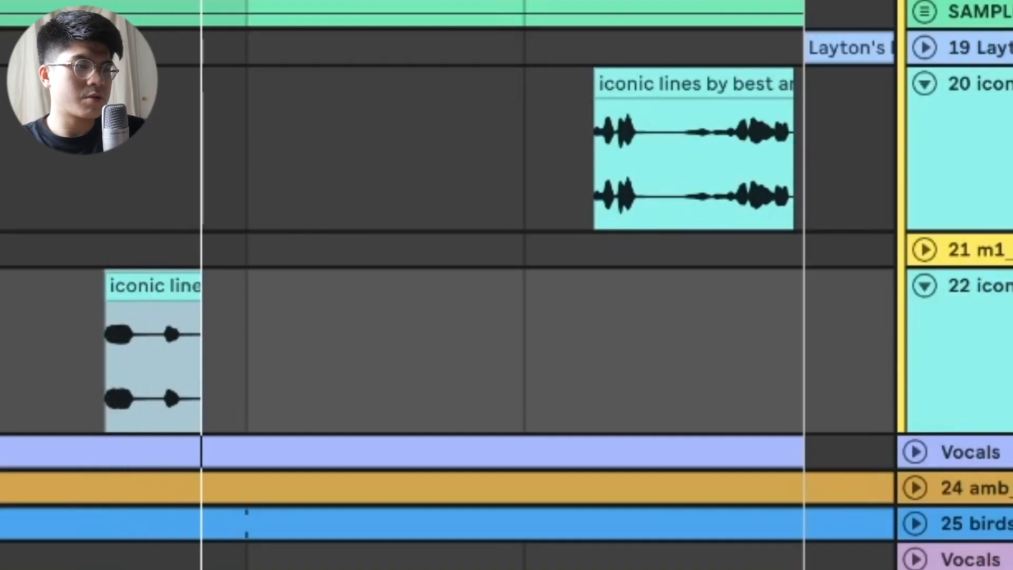
click(772, 89)
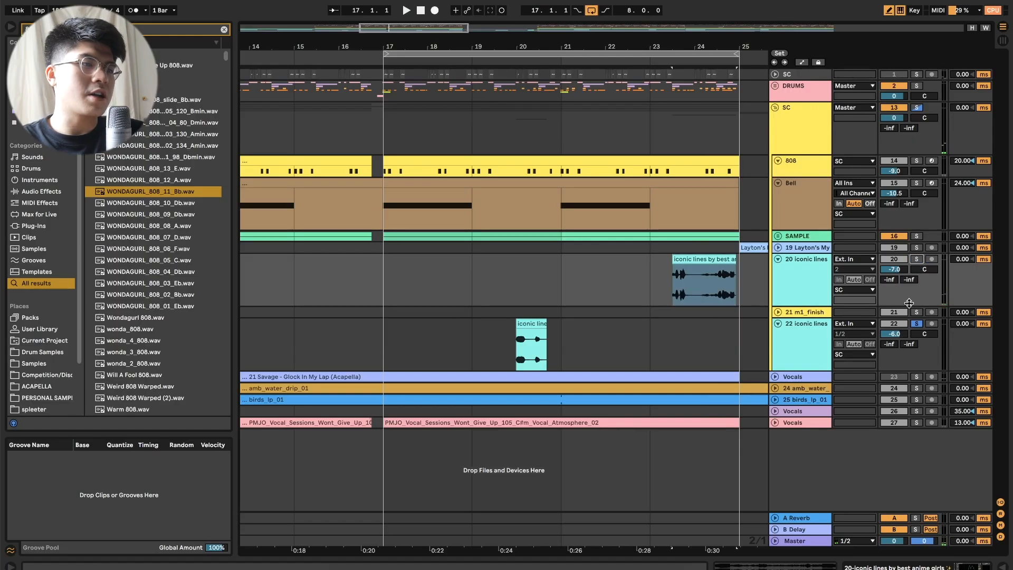
click(778, 259)
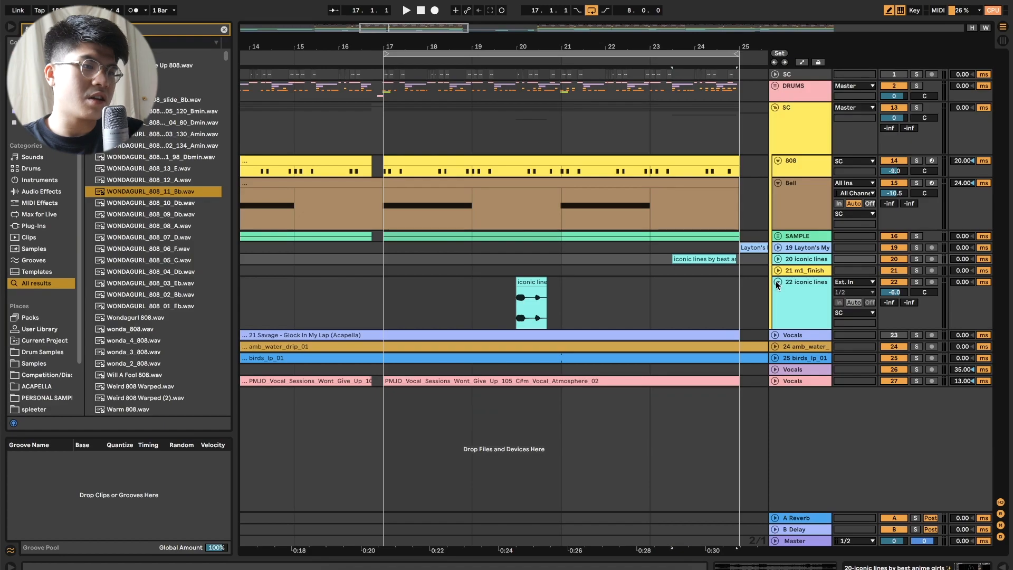
click(778, 282)
Step: Move the loop to bars 25–33, unfold track 19 and play its Layton's Mystery Journey clip
drag(487, 47, 602, 48)
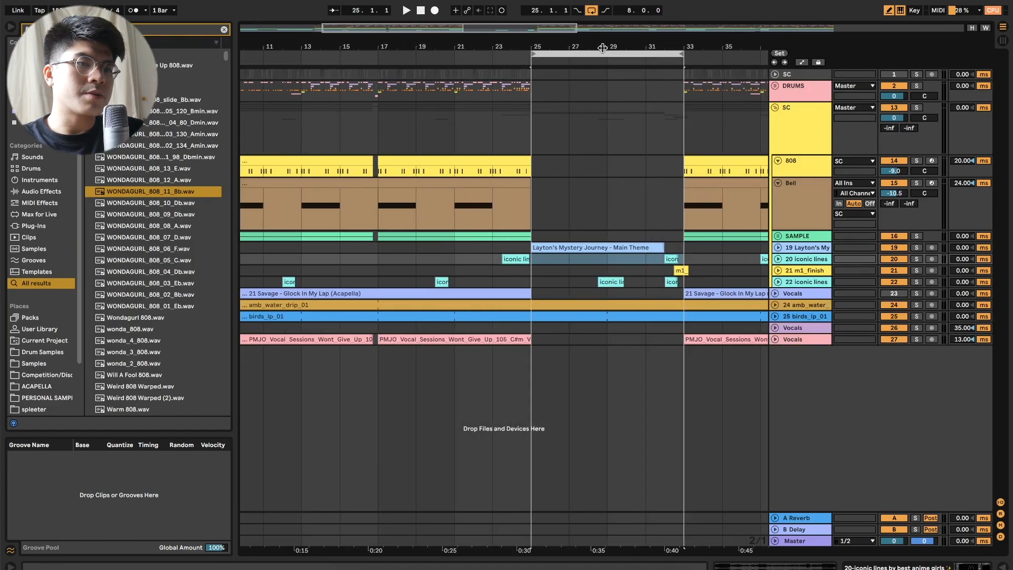
click(793, 249)
click(778, 248)
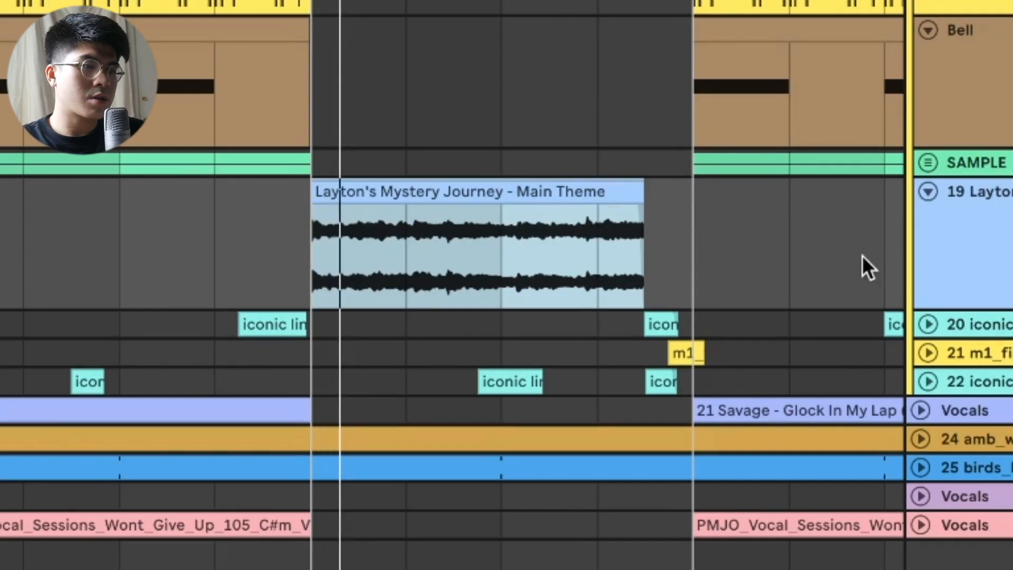
click(979, 230)
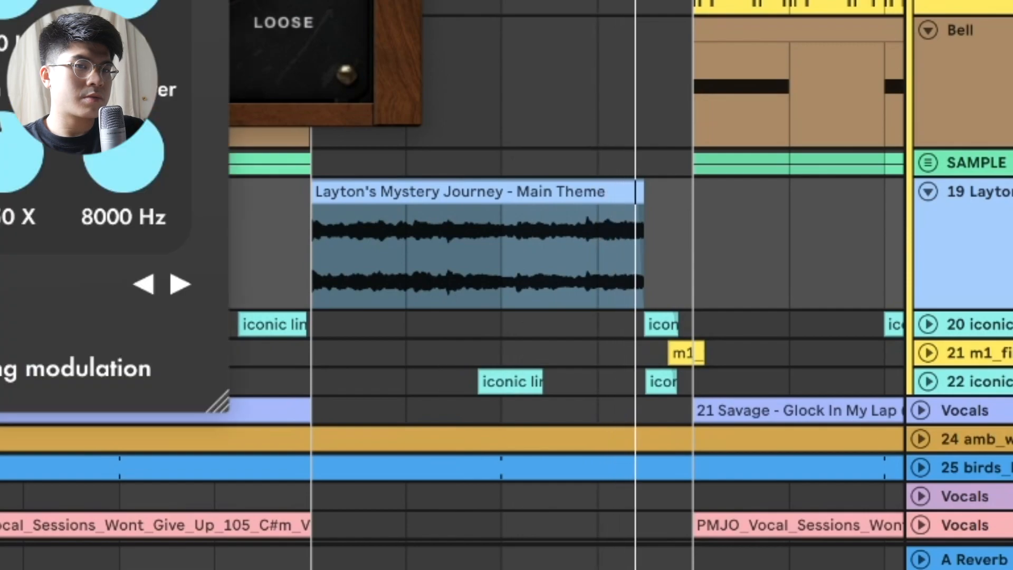
Step: Unfold the m1_finish track, turn on its EQ Eight and adjust the first band
click(476, 115)
click(926, 354)
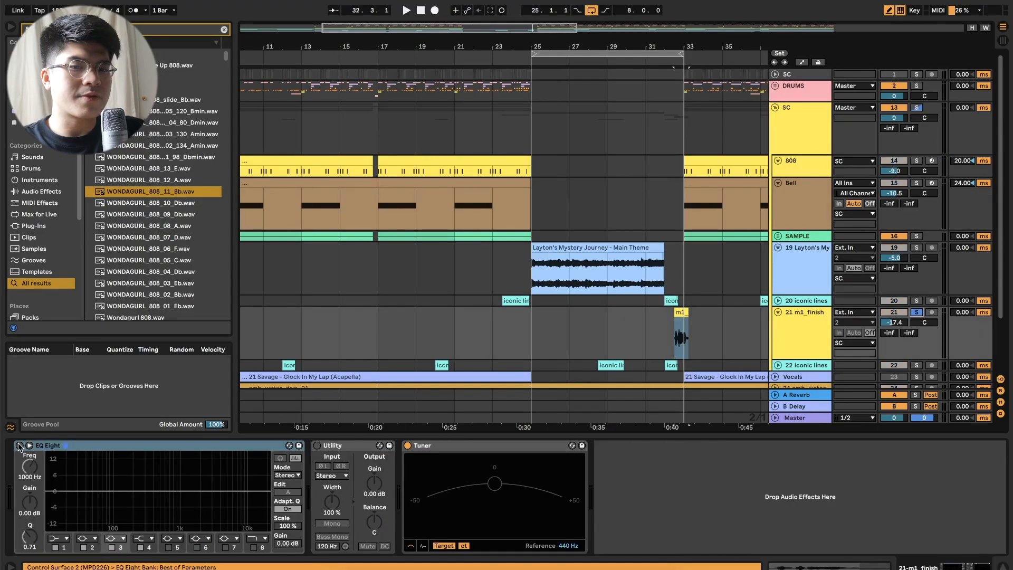
click(19, 446)
click(59, 538)
drag(46, 468, 45, 449)
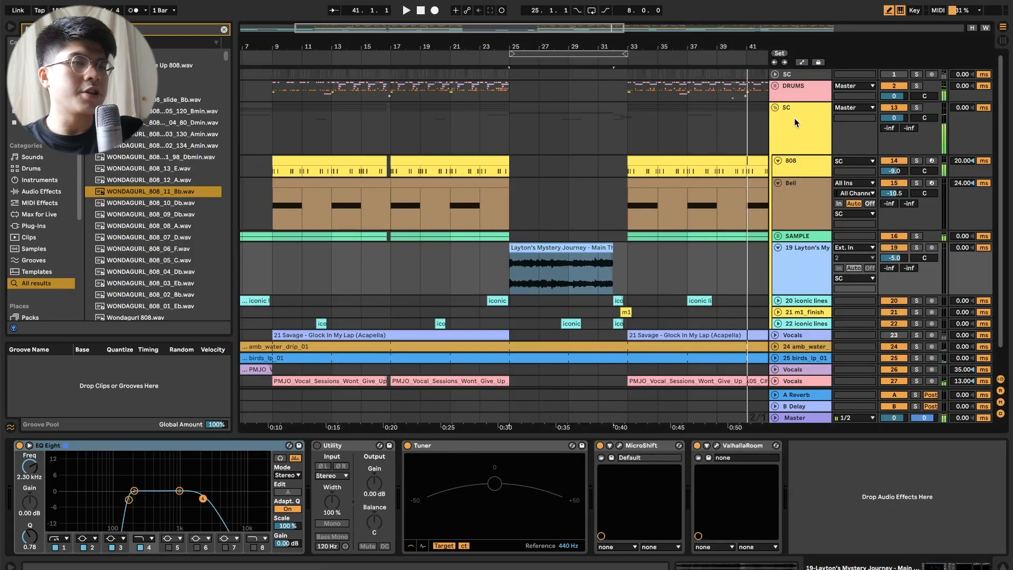
Step: Review the SC group's sidechain Compressor with playback, fold the group and show the whole arrangement
click(794, 119)
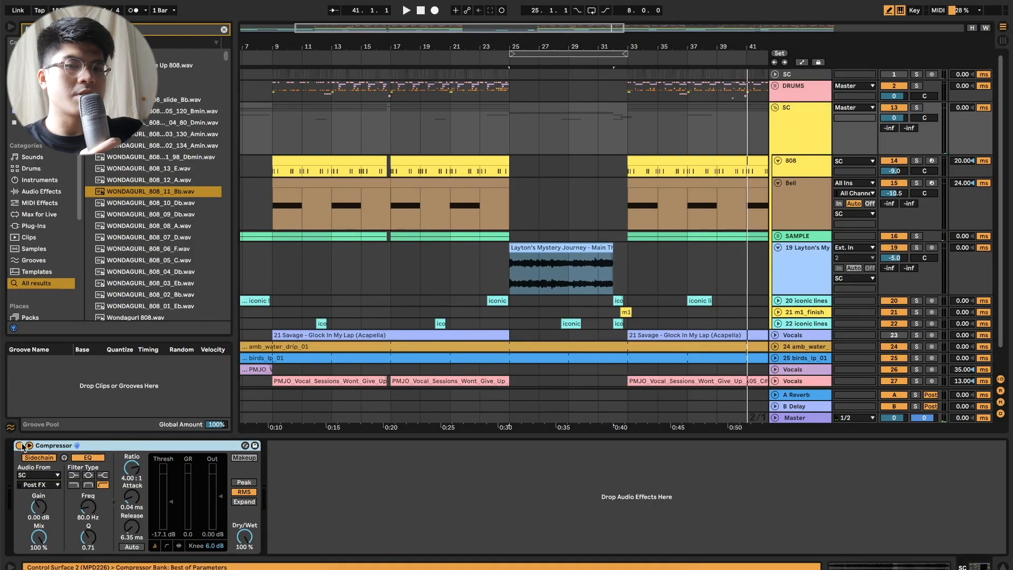
key(space)
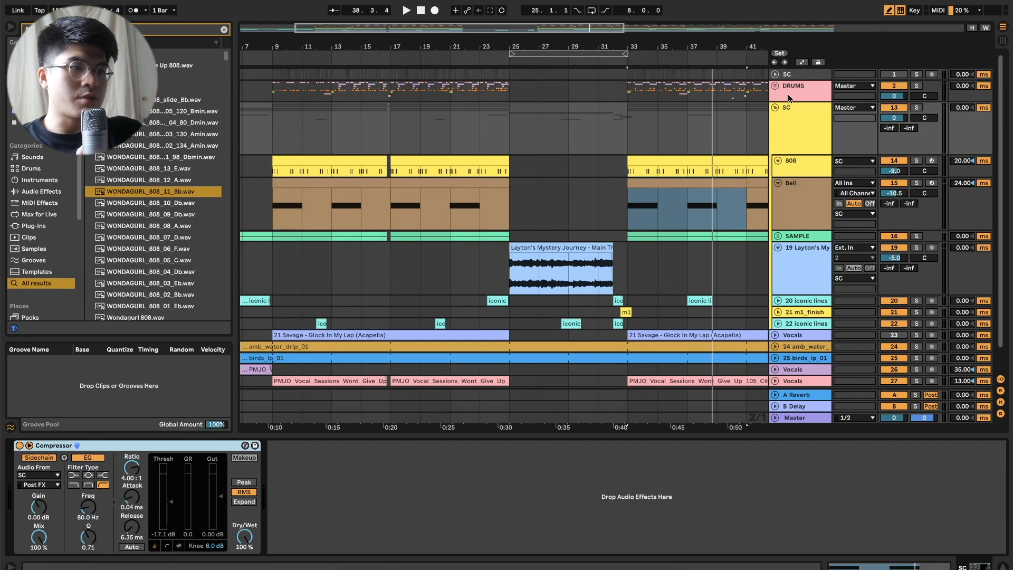
click(774, 109)
double_click(620, 31)
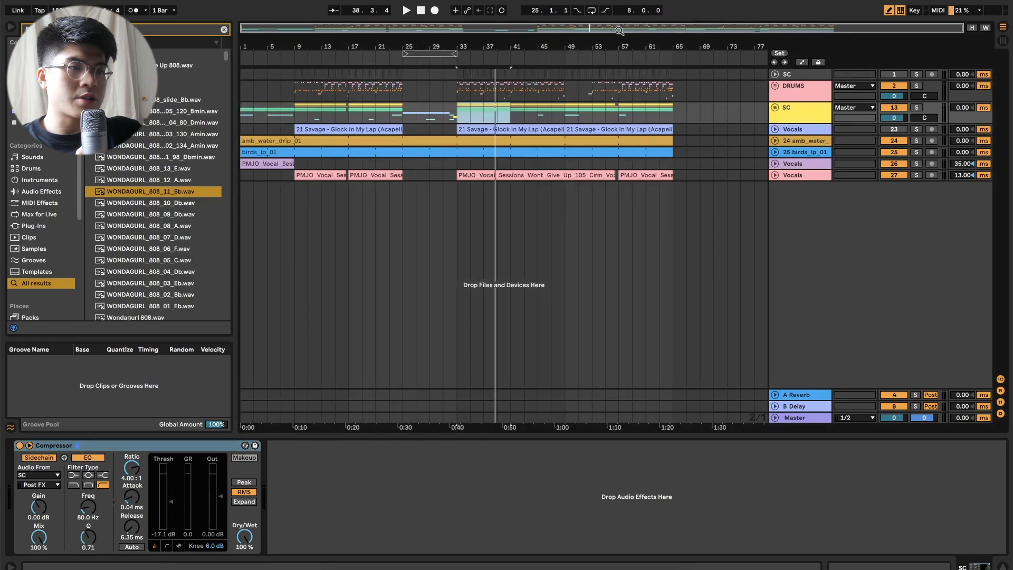
click(539, 292)
Step: Examine the Master track's High School Crush 1.2, Bacosaurus mastering rack, Limiter and Youlean Loudness Meter, and collapse the Limiter
click(786, 418)
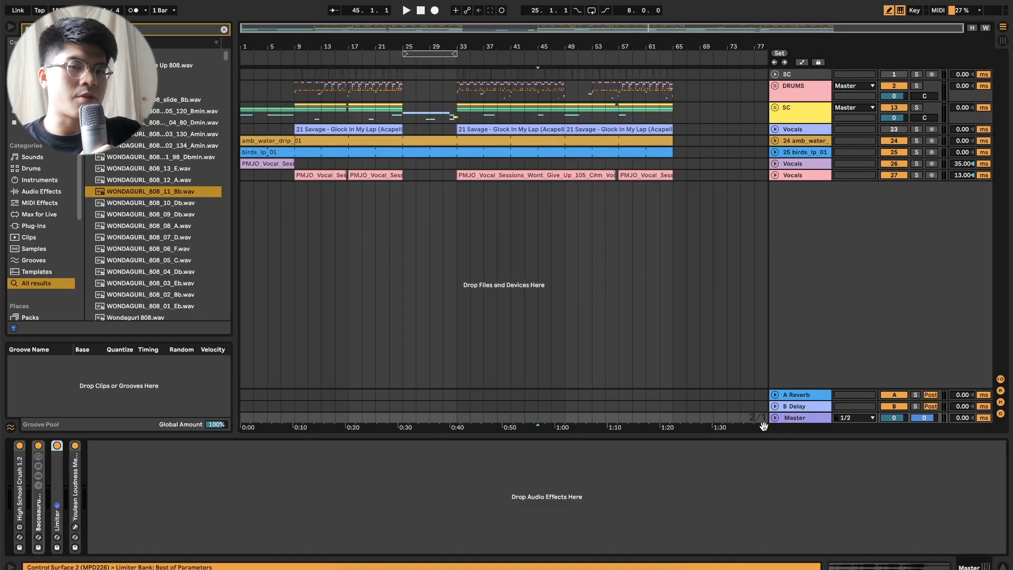
double_click(24, 487)
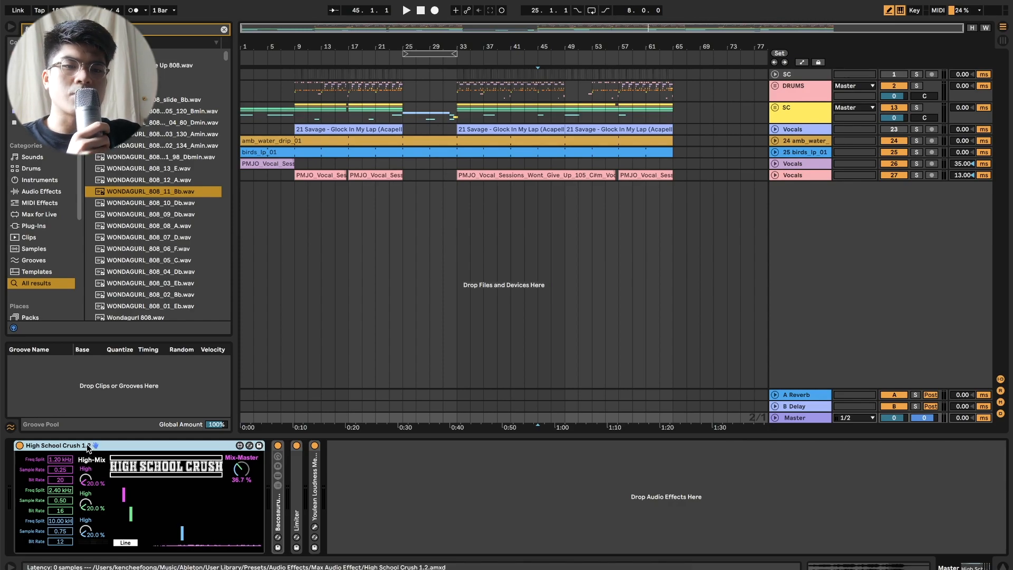
double_click(294, 501)
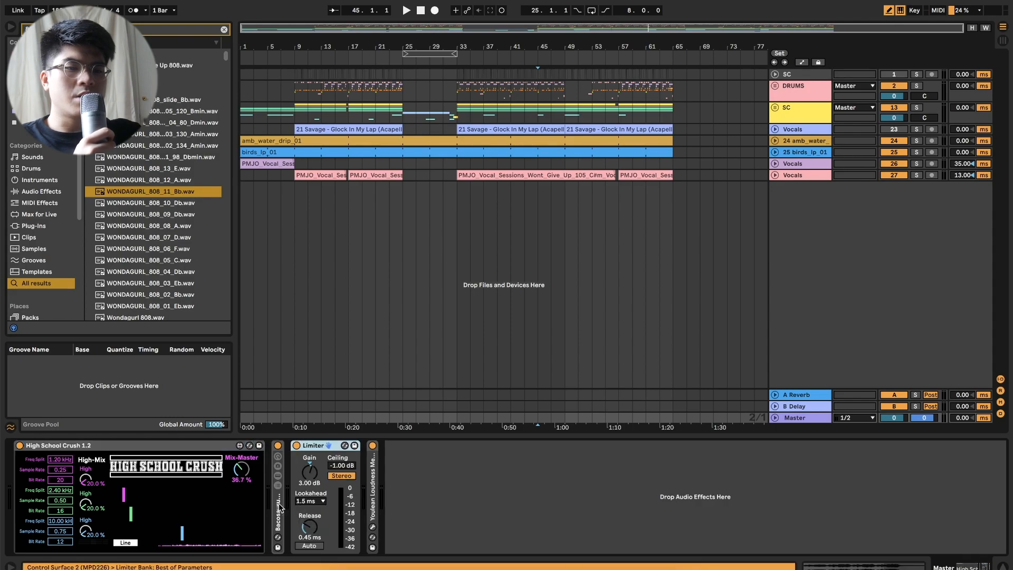
double_click(280, 507)
double_click(279, 496)
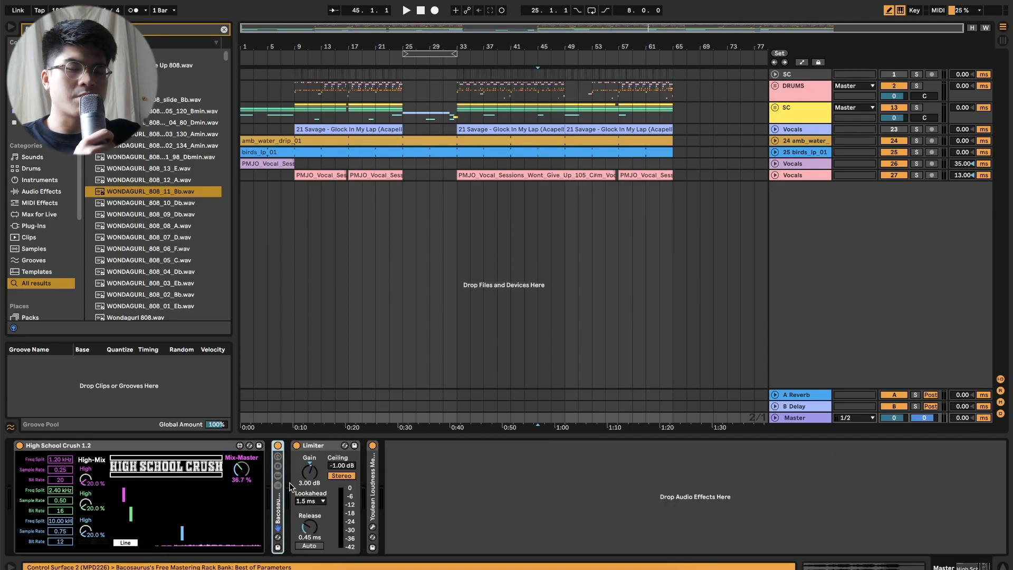
double_click(367, 471)
click(320, 448)
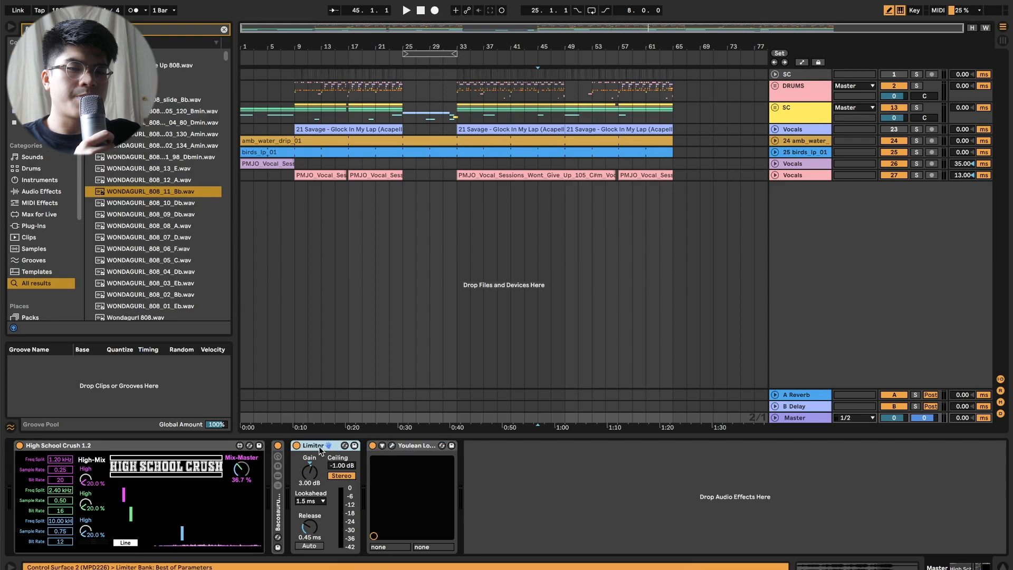
double_click(320, 449)
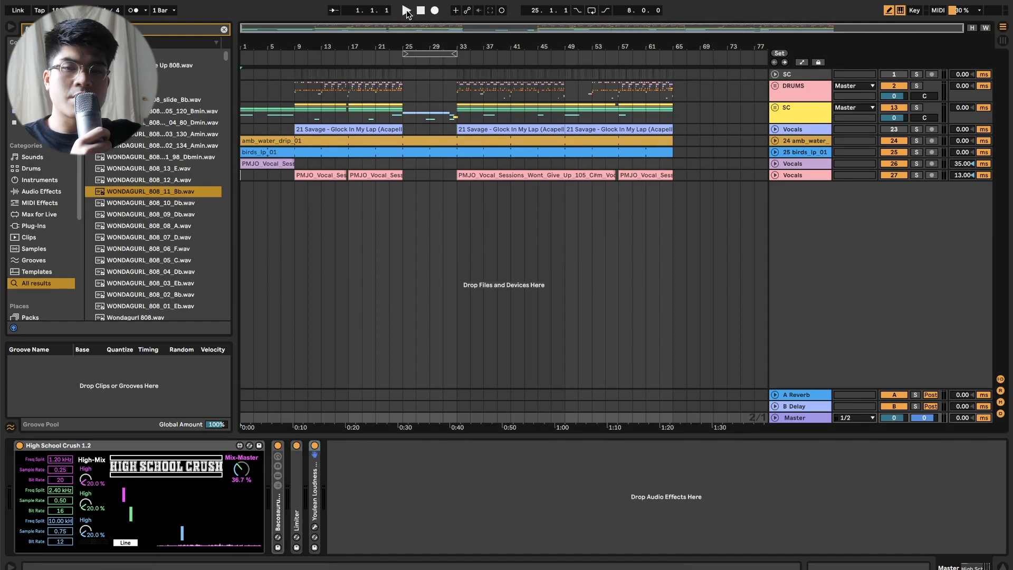
Step: Play the arrangement from the start, and restart playback from the 21 Savage acapella clip at bar 9
click(407, 11)
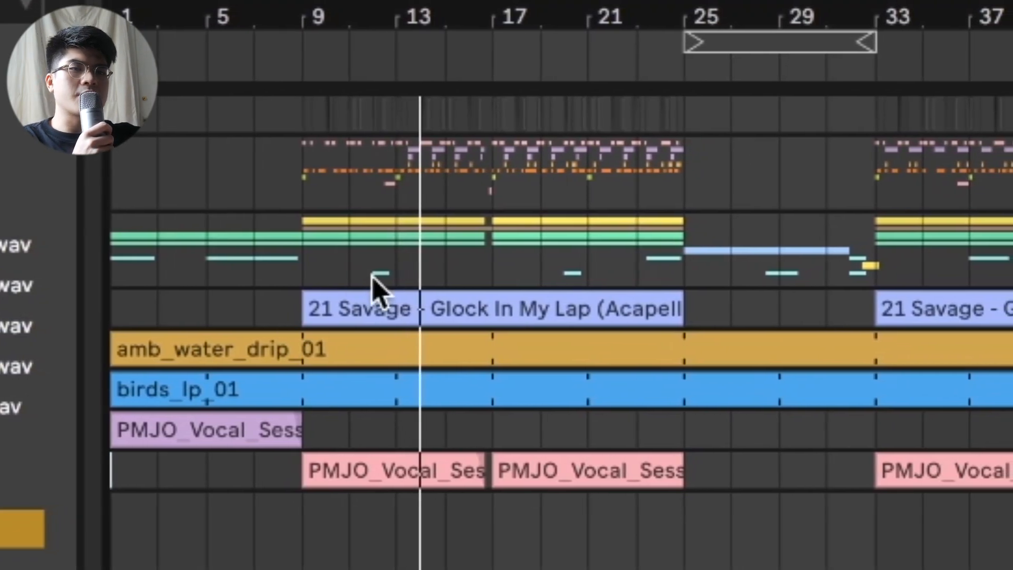
click(363, 310)
key(space)
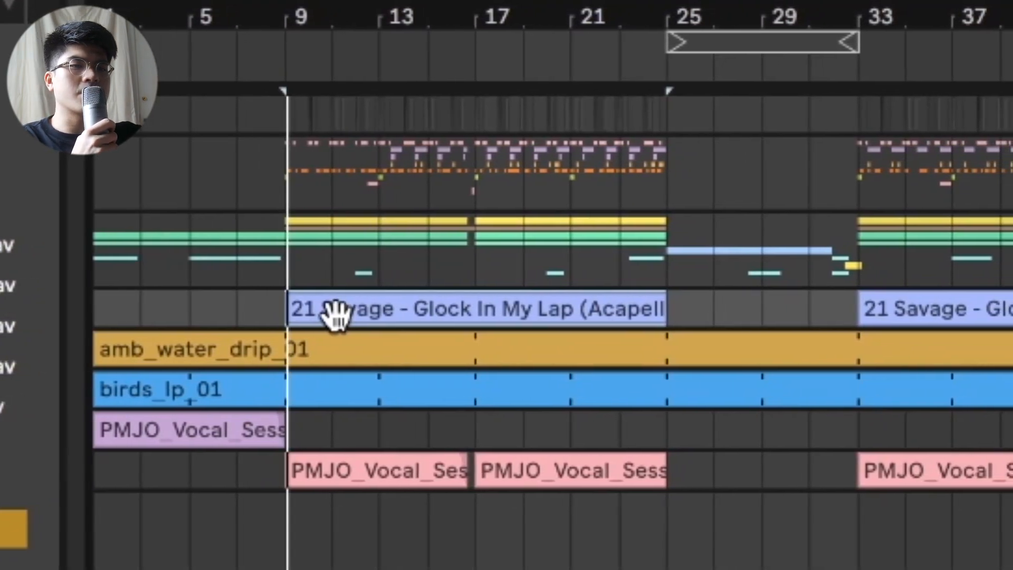